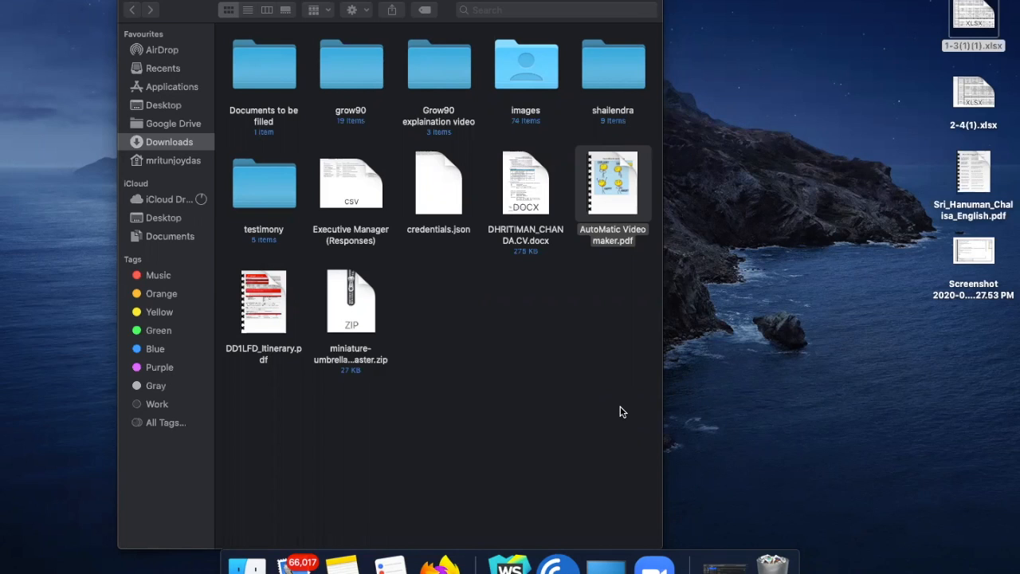
Switch to the Firefox window showing the contentGRAIL dashboard and open a new private window
{"action": "key", "text": "ctrl+Right"}
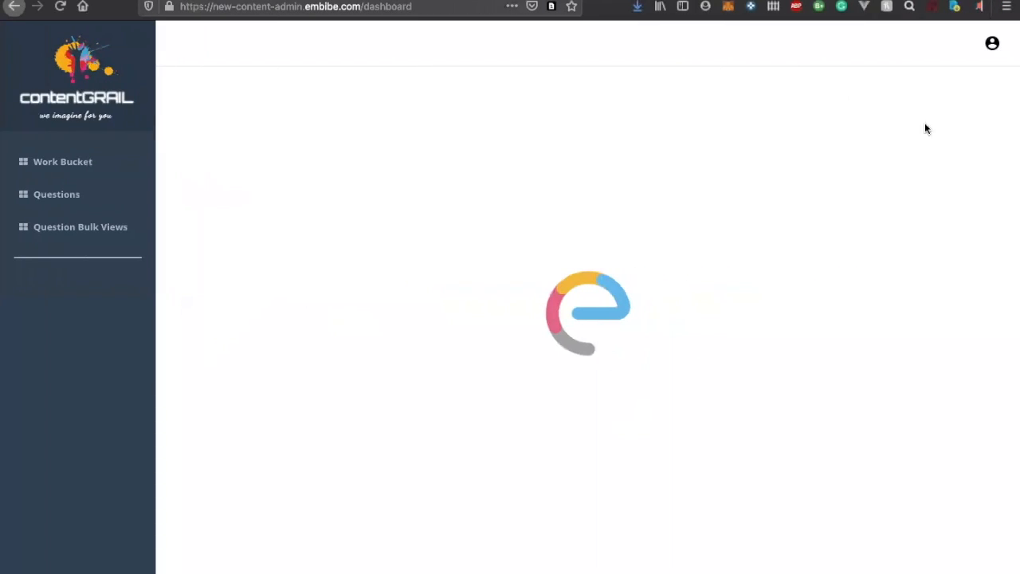
{"action": "left_click", "coordinate": [1006, 7]}
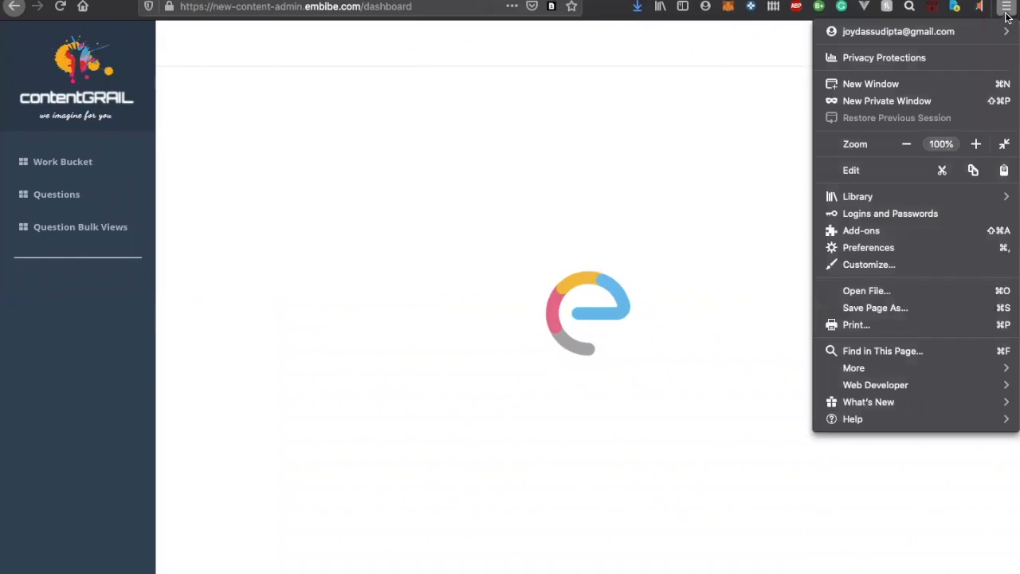
{"action": "left_click", "coordinate": [925, 101]}
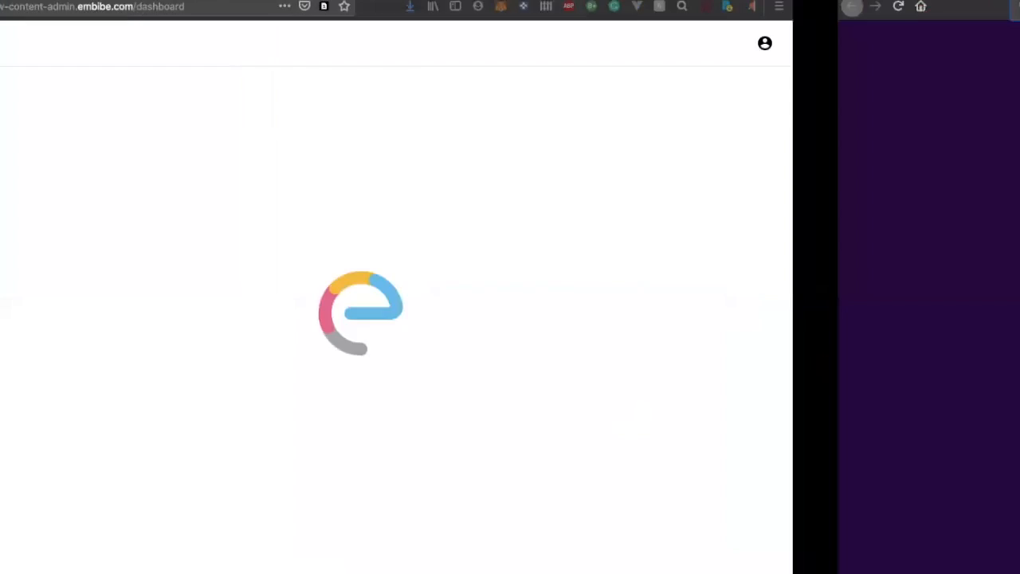
Copy the contentGRAIL dashboard's web address from the regular window and paste it as the address in the private window
{"action": "key", "text": "ctrl+Left"}
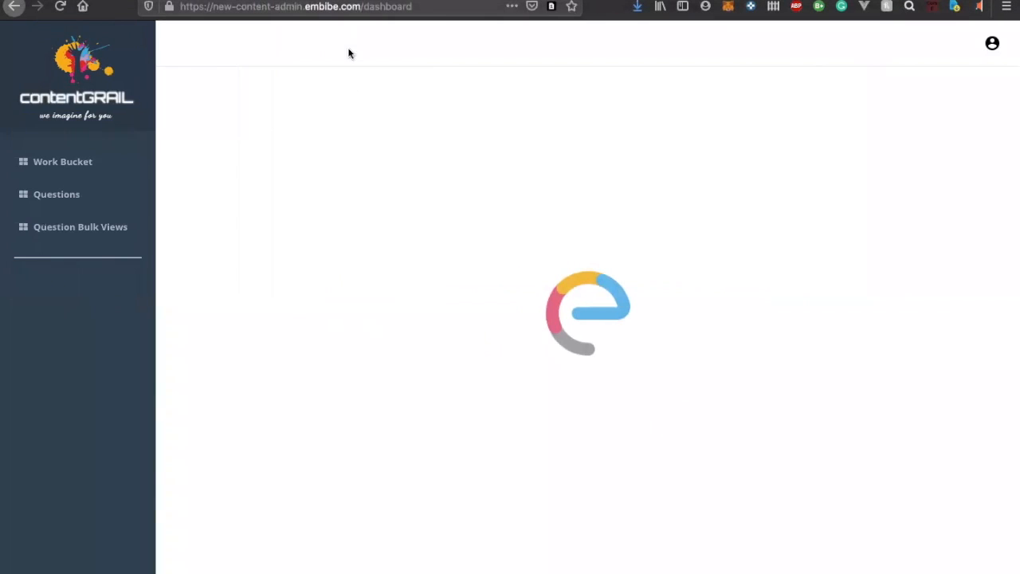
{"action": "left_click", "coordinate": [370, 4]}
{"action": "double_click", "coordinate": [370, 4]}
{"action": "key", "text": "super+a"}
{"action": "key", "text": "super+c"}
{"action": "key", "text": "ctrl+Right"}
{"action": "key", "text": "super+v"}
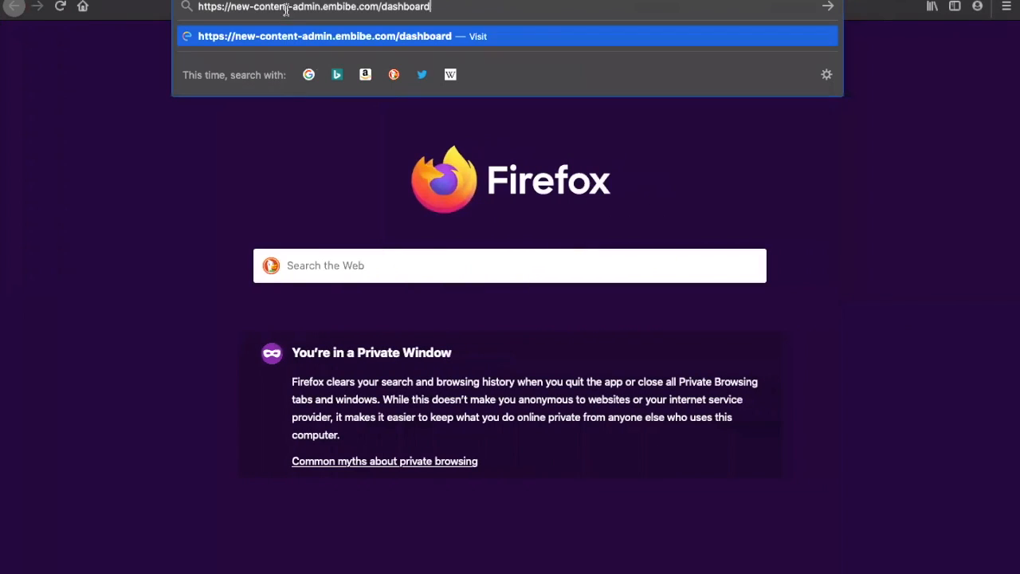
{"action": "key", "text": "BackSpace"}
{"action": "key", "text": "BackSpace"}
{"action": "key", "text": "BackSpace"}
{"action": "key", "text": "BackSpace"}
{"action": "key", "text": "BackSpace"}
{"action": "key", "text": "BackSpace"}
{"action": "key", "text": "BackSpace"}
{"action": "key", "text": "BackSpace"}
{"action": "key", "text": "BackSpace"}
{"action": "key", "text": "BackSpace"}
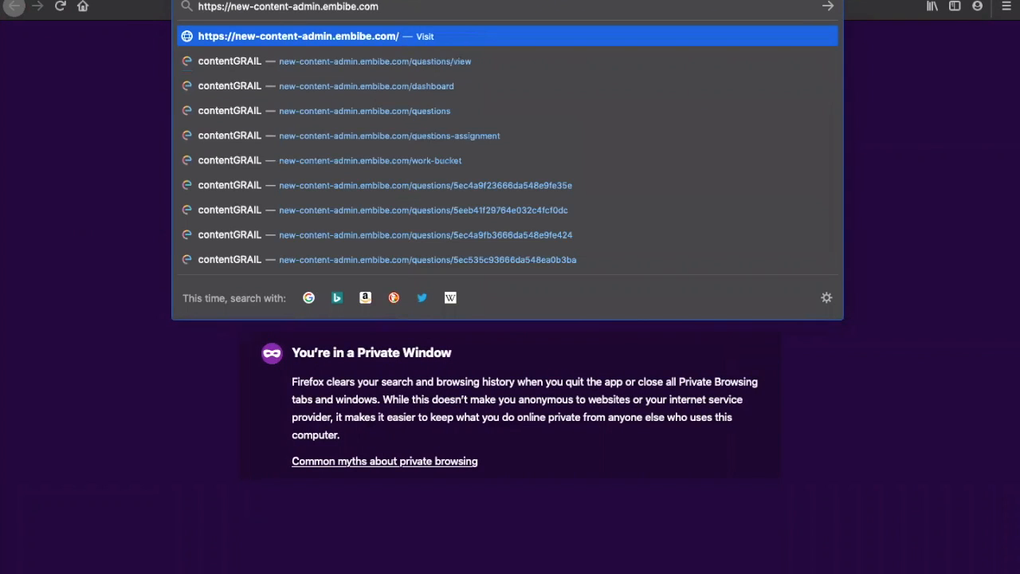
{"action": "key", "text": "Return"}
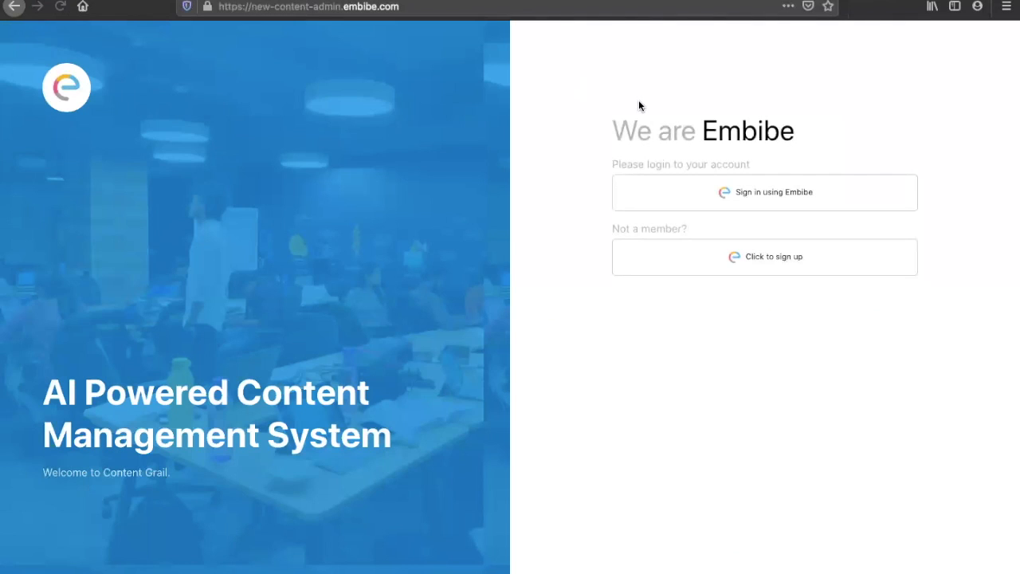
{"action": "left_click", "coordinate": [765, 264]}
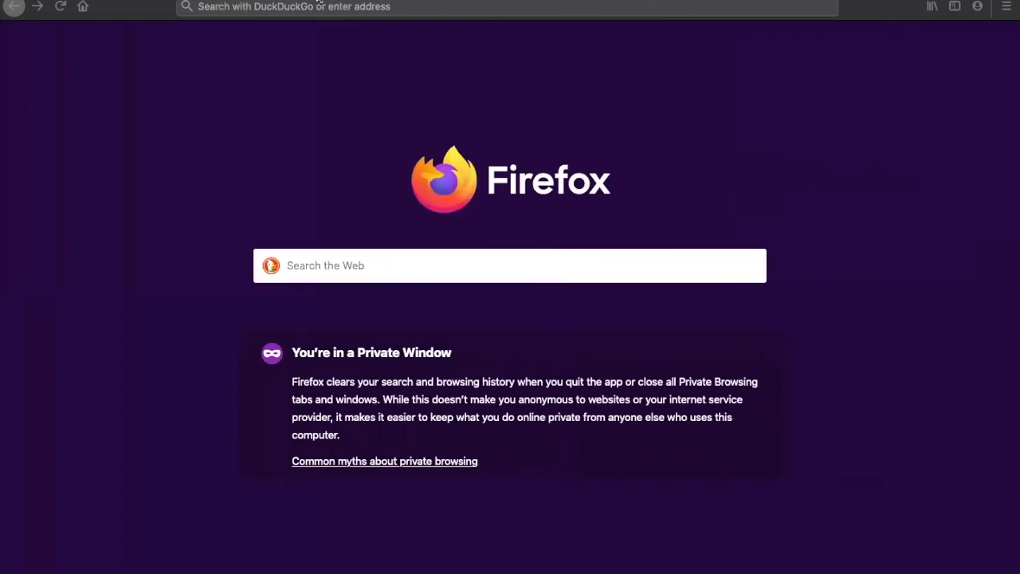
{"action": "left_click", "coordinate": [321, 6]}
{"action": "type", "text": "forms/u/2/"}
{"action": "key", "text": "Down"}
{"action": "key", "text": "Down"}
{"action": "key", "text": "Up"}
{"action": "key", "text": "Return"}
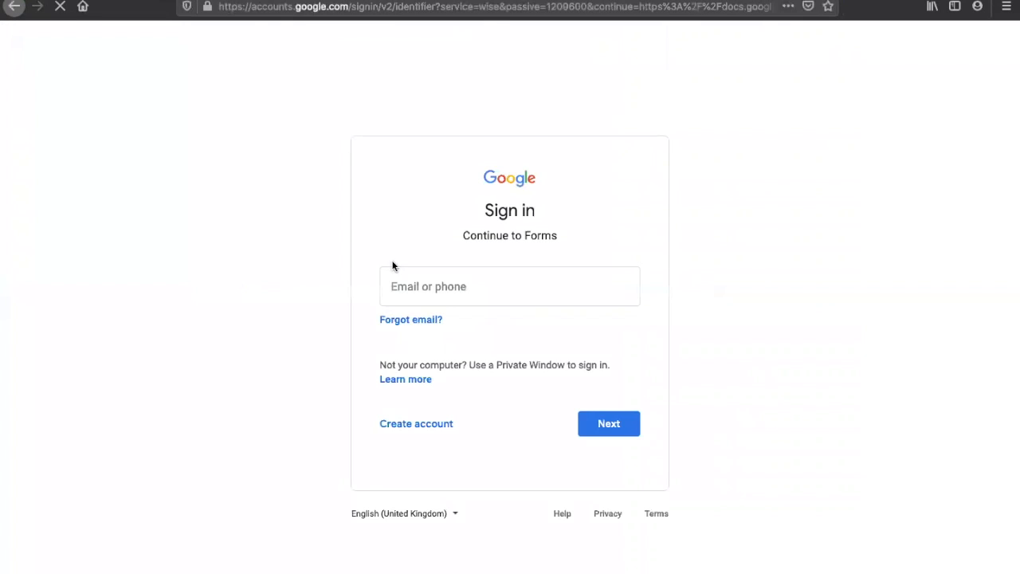
{"action": "left_click", "coordinate": [445, 293]}
Return to the regular browser window and open Google Forms in a new tab
{"action": "key", "text": "ctrl+Left"}
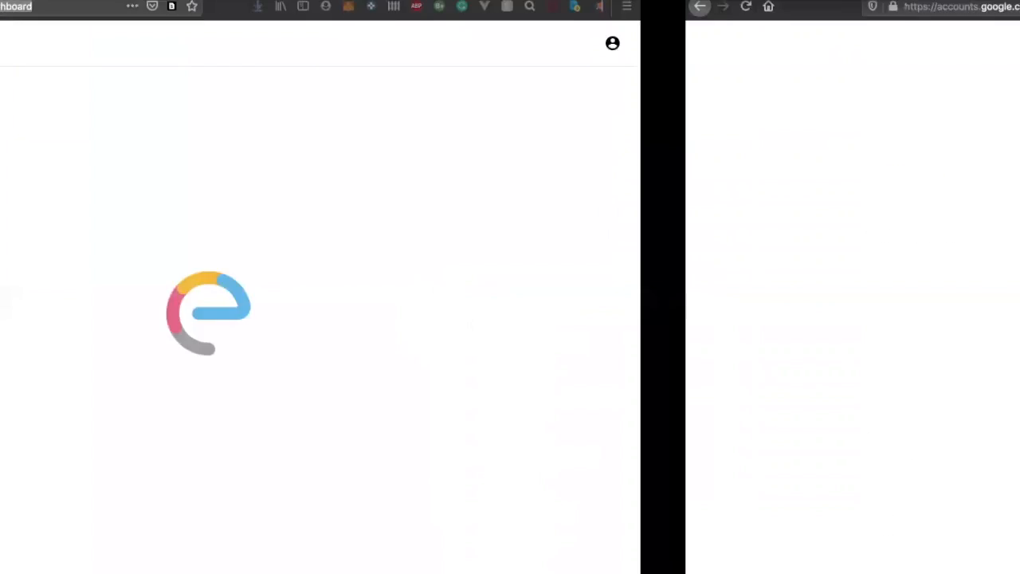
{"action": "key", "text": "super+t"}
{"action": "type", "text": "forms.gle/"}
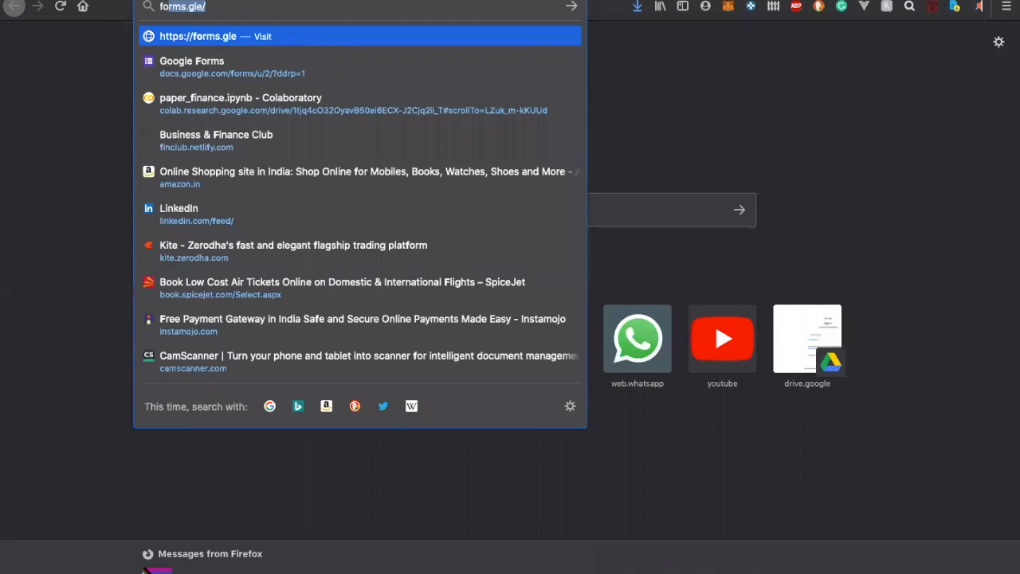
{"action": "key", "text": "Down"}
{"action": "key", "text": "Down"}
{"action": "key", "text": "Down"}
{"action": "key", "text": "Down"}
{"action": "key", "text": "Down"}
{"action": "key", "text": "Return"}
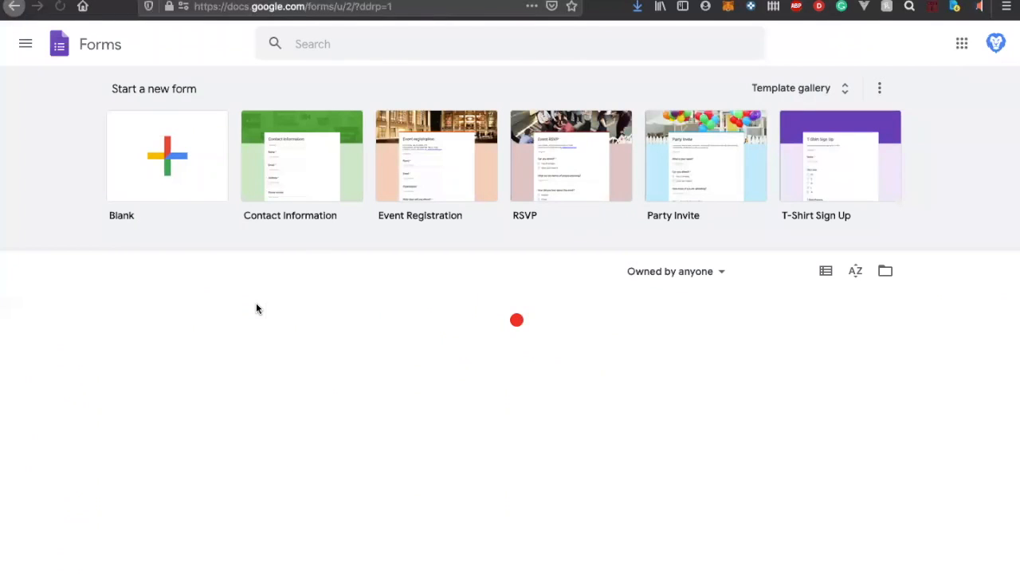
Open the Problem Solving Recruitement form, show its responses and open the linked response spreadsheet
{"action": "scroll", "coordinate": [256, 308], "scroll_direction": "down", "scroll_amount": 1}
{"action": "scroll", "coordinate": [256, 309], "scroll_direction": "down", "scroll_amount": 2}
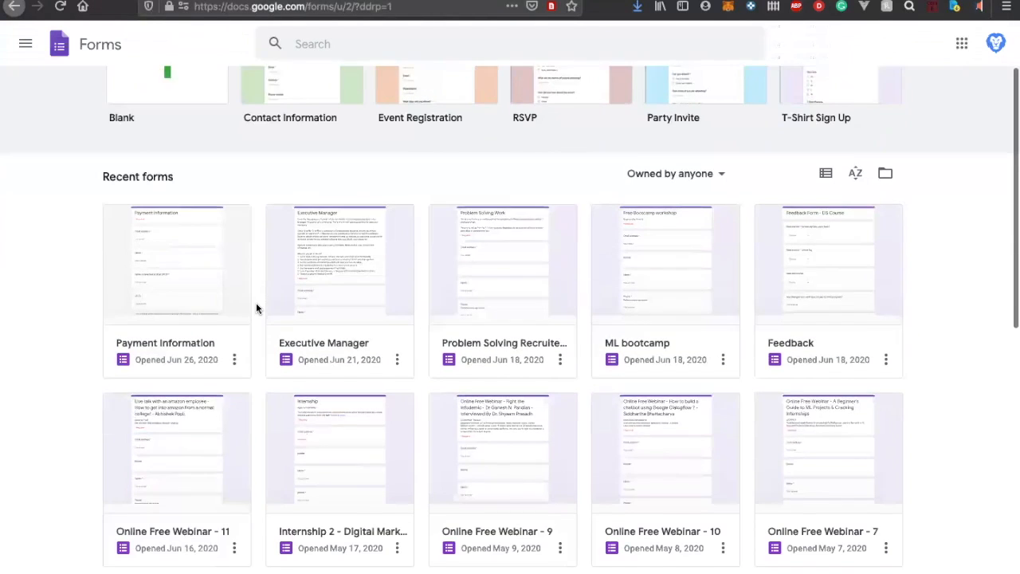
{"action": "left_click", "coordinate": [533, 275]}
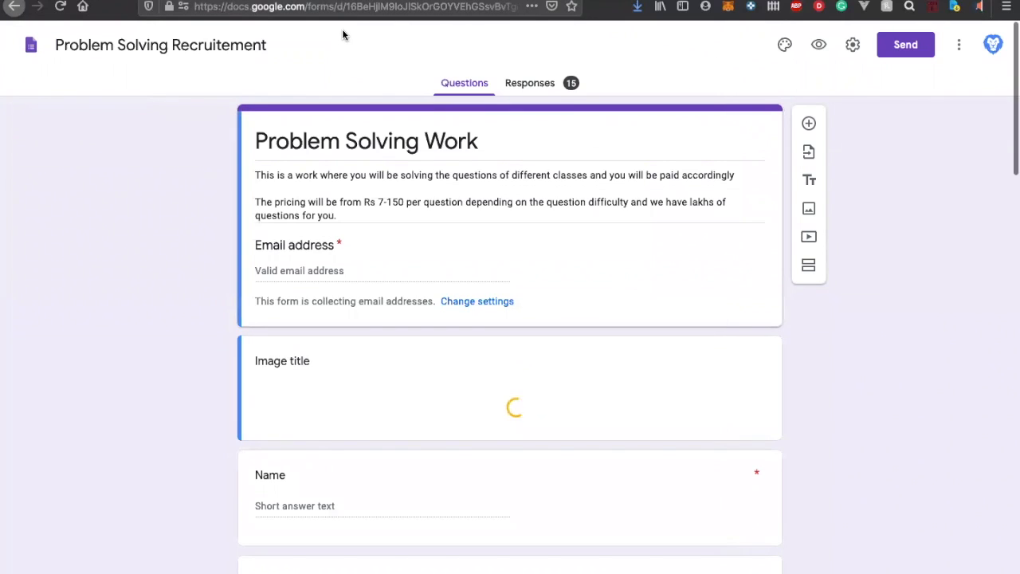
{"action": "left_click", "coordinate": [533, 83]}
{"action": "scroll", "coordinate": [505, 248], "scroll_direction": "down", "scroll_amount": 5}
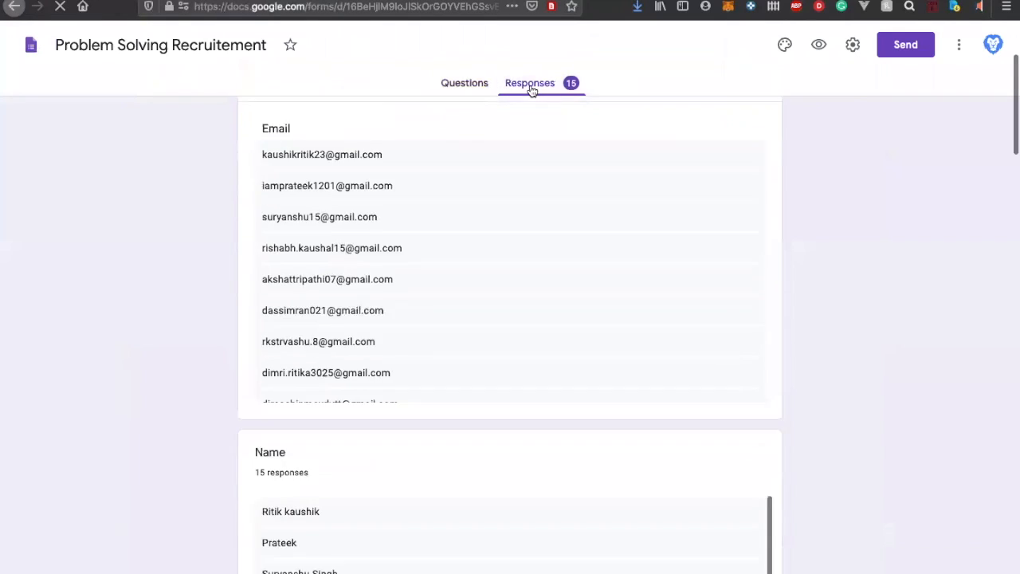
{"action": "scroll", "coordinate": [505, 248], "scroll_direction": "up", "scroll_amount": 3}
{"action": "scroll", "coordinate": [506, 248], "scroll_direction": "up", "scroll_amount": 5}
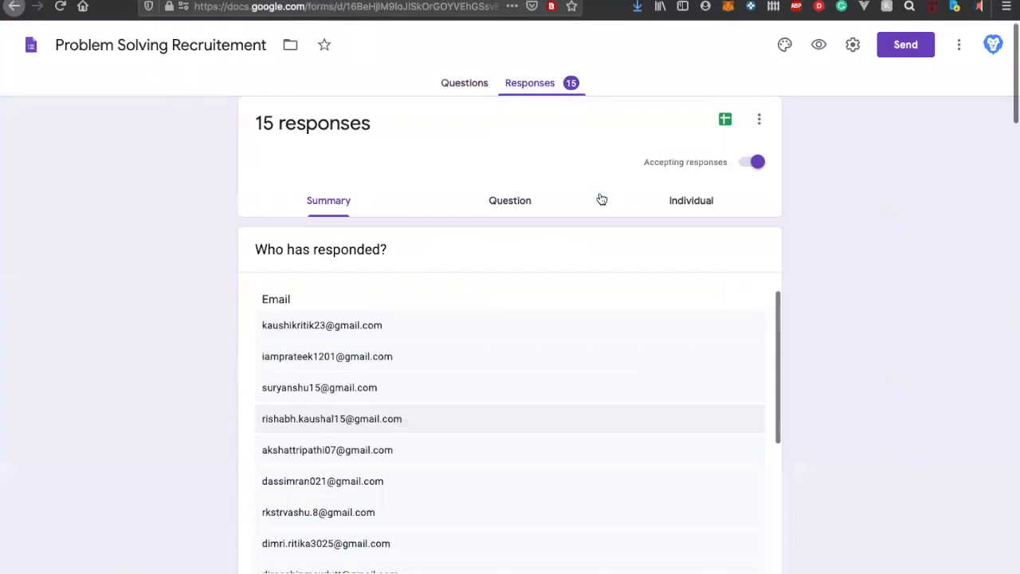
{"action": "left_click", "coordinate": [724, 130]}
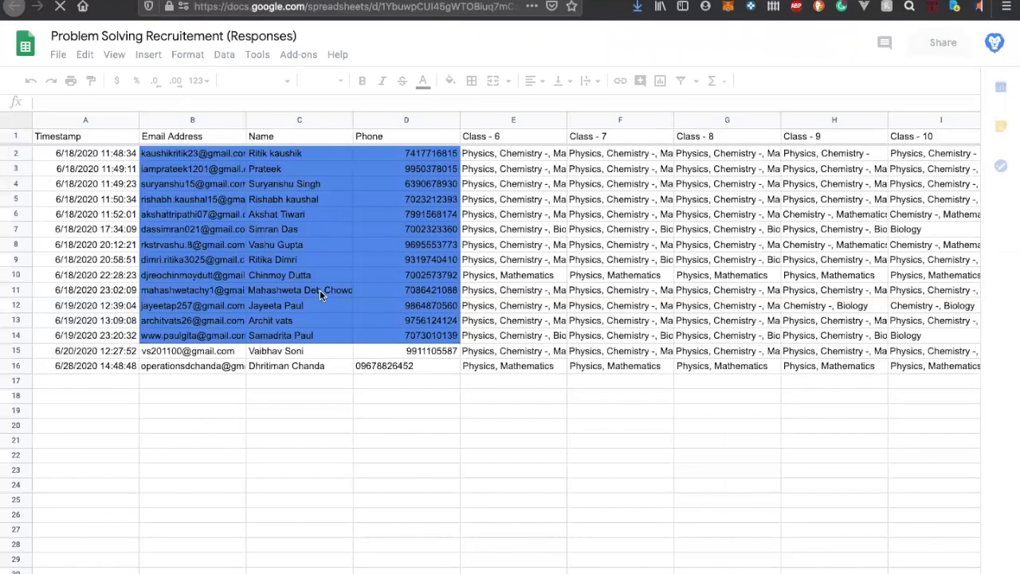
Review the last two respondents' rows and the Class - 6 to Class - 12 columns in the response spreadsheet
{"action": "left_click", "coordinate": [327, 358]}
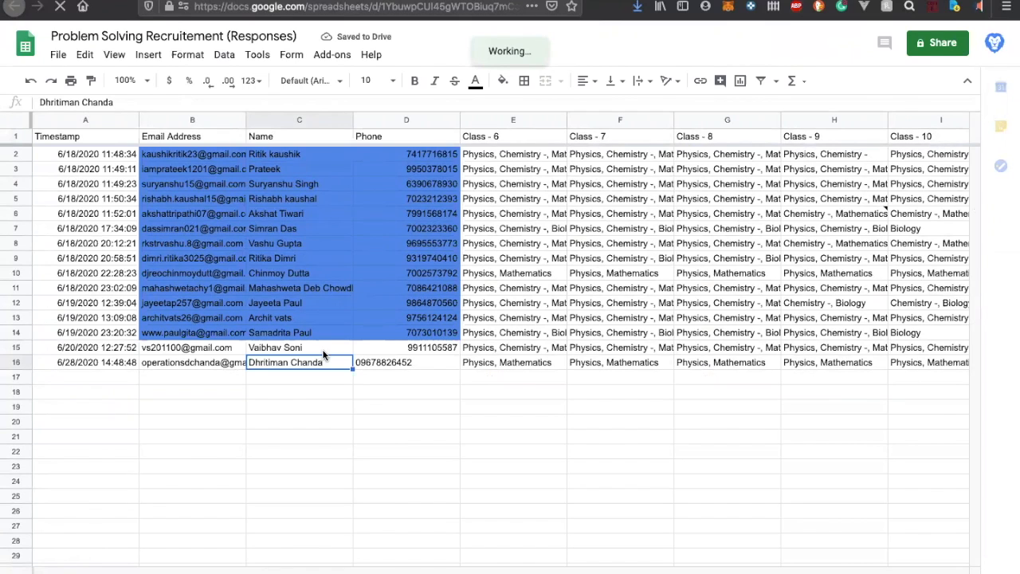
{"action": "left_click", "coordinate": [321, 352]}
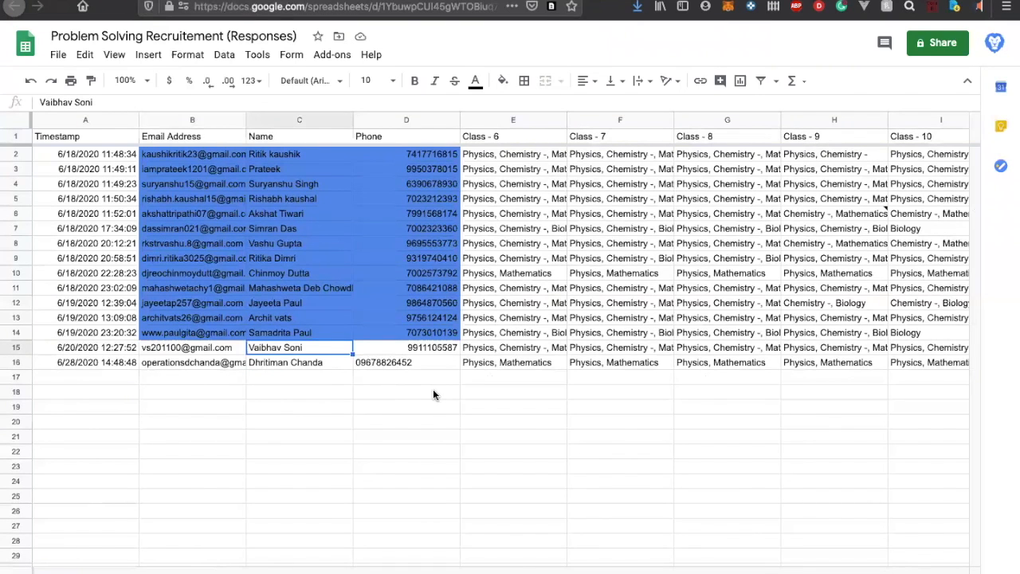
{"action": "scroll", "coordinate": [433, 393], "scroll_direction": "right", "scroll_amount": 2}
{"action": "scroll", "coordinate": [433, 393], "scroll_direction": "left", "scroll_amount": 2}
{"action": "scroll", "coordinate": [458, 372], "scroll_direction": "right", "scroll_amount": 2}
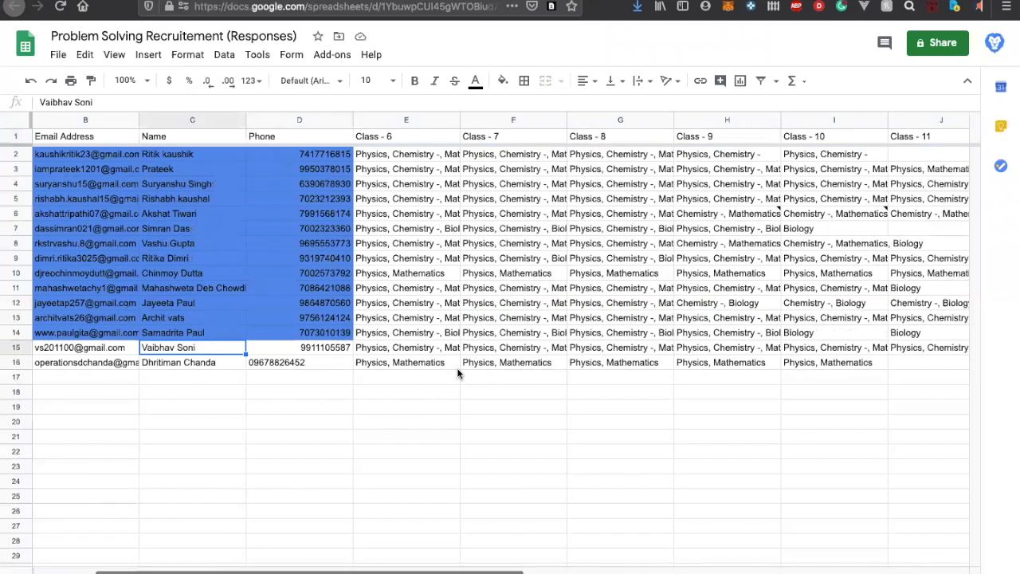
{"action": "scroll", "coordinate": [457, 369], "scroll_direction": "right", "scroll_amount": 1}
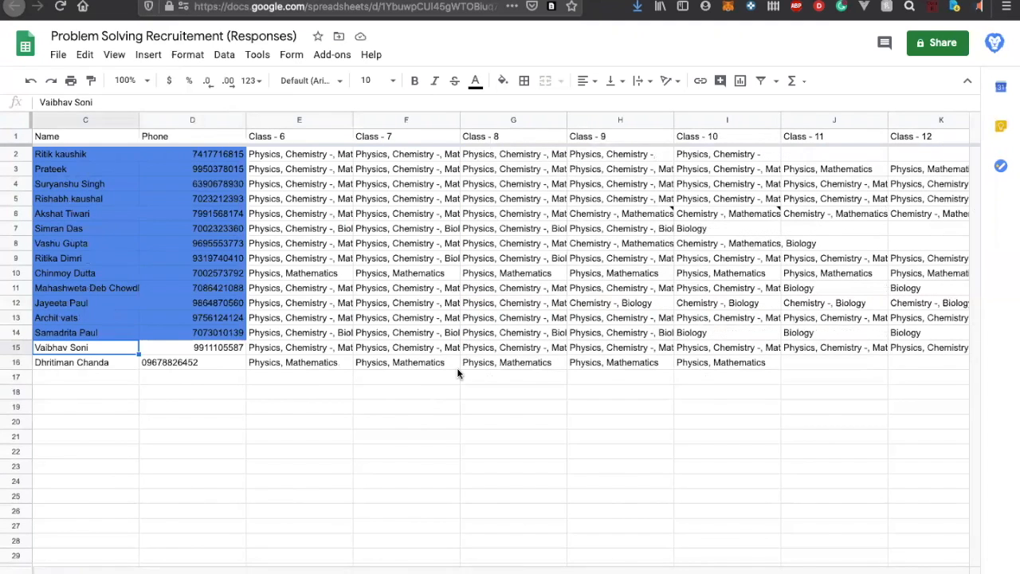
{"action": "scroll", "coordinate": [458, 369], "scroll_direction": "left", "scroll_amount": 2}
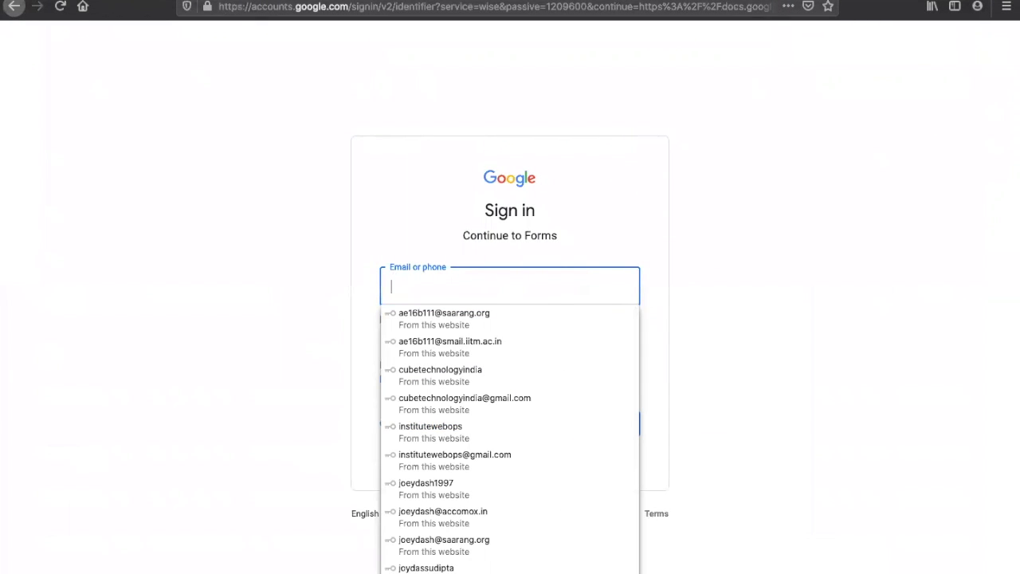
Go back to the private window's sign-up form and examine its name and email fields against the spreadsheet's respondent details
{"action": "key", "text": "Escape"}
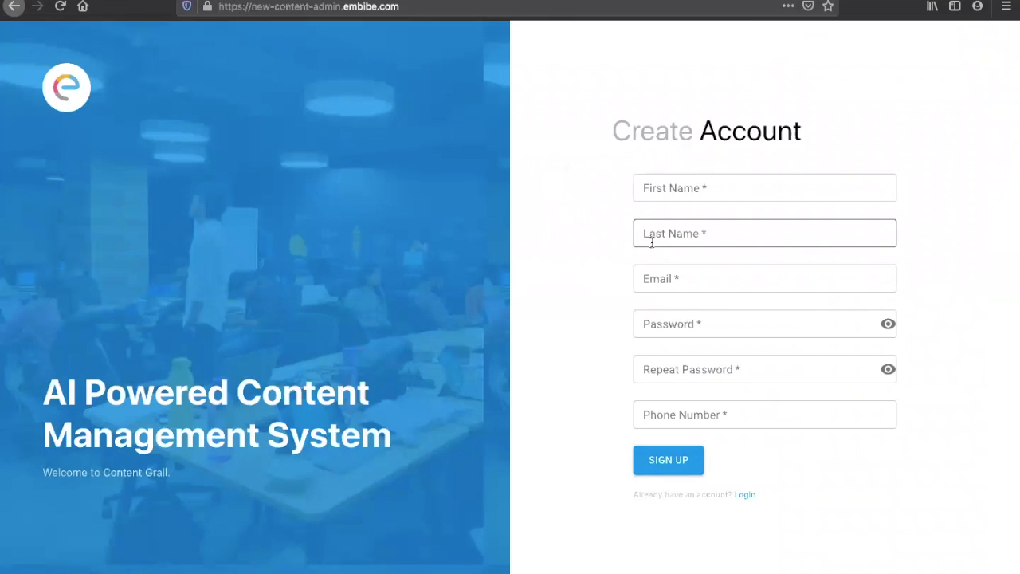
{"action": "left_click", "coordinate": [676, 188]}
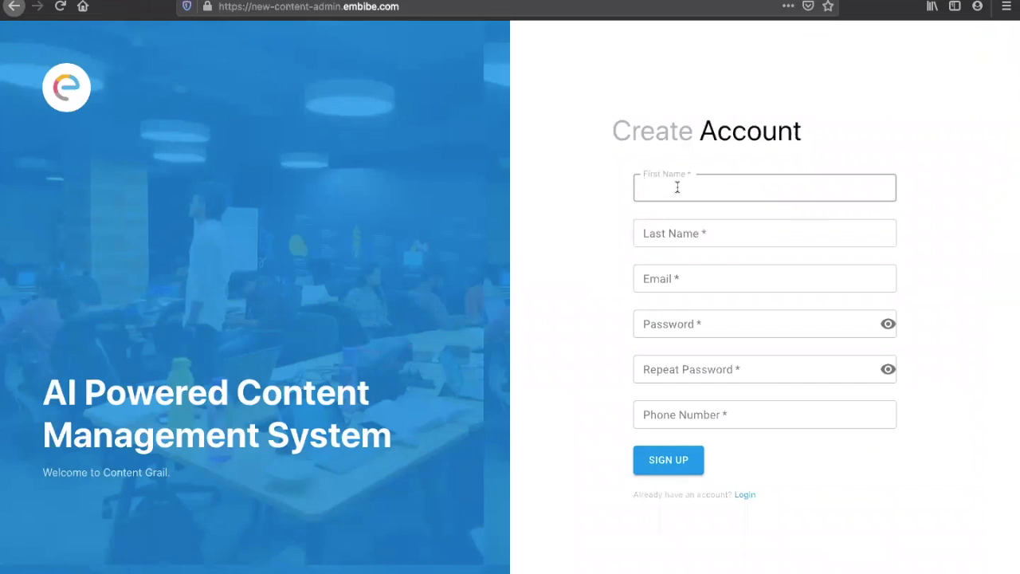
{"action": "left_click", "coordinate": [670, 235]}
{"action": "left_click", "coordinate": [669, 279]}
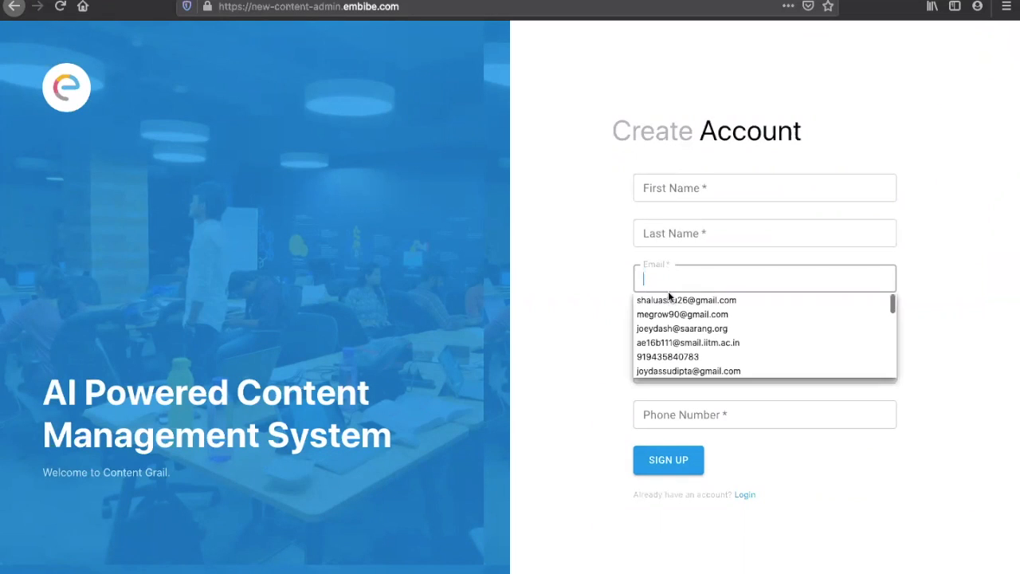
{"action": "left_click", "coordinate": [666, 284]}
{"action": "key", "text": "ctrl+Left"}
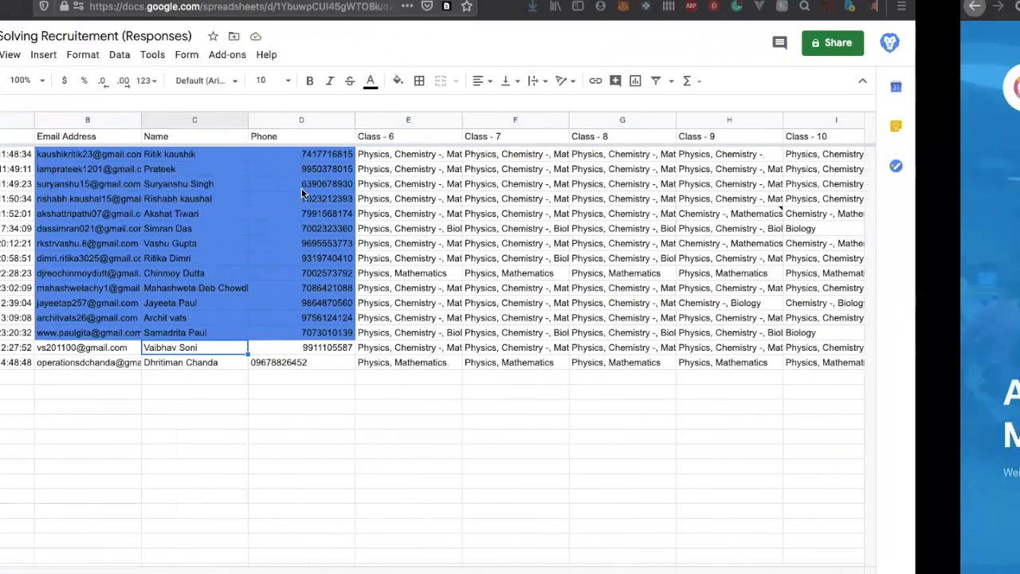
{"action": "key", "text": "ctrl+Right"}
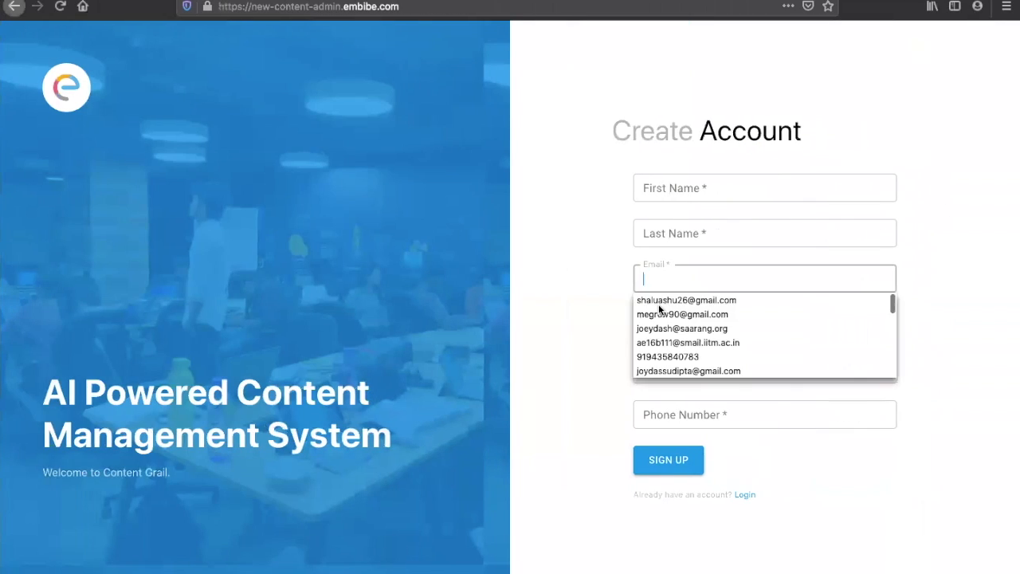
Review the sign-up form's password and phone number fields, return to the login page and choose signing in using Embibe
{"action": "left_click", "coordinate": [710, 322]}
{"action": "left_click", "coordinate": [598, 362]}
{"action": "left_click", "coordinate": [738, 369]}
{"action": "left_click", "coordinate": [597, 393]}
{"action": "left_click", "coordinate": [692, 410]}
{"action": "left_click", "coordinate": [592, 394]}
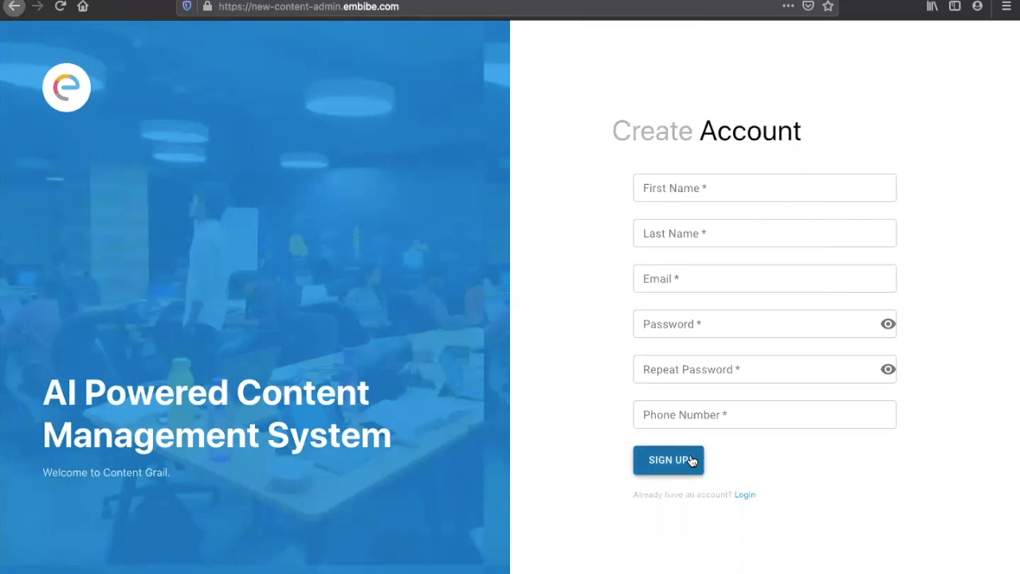
{"action": "left_click", "coordinate": [743, 495]}
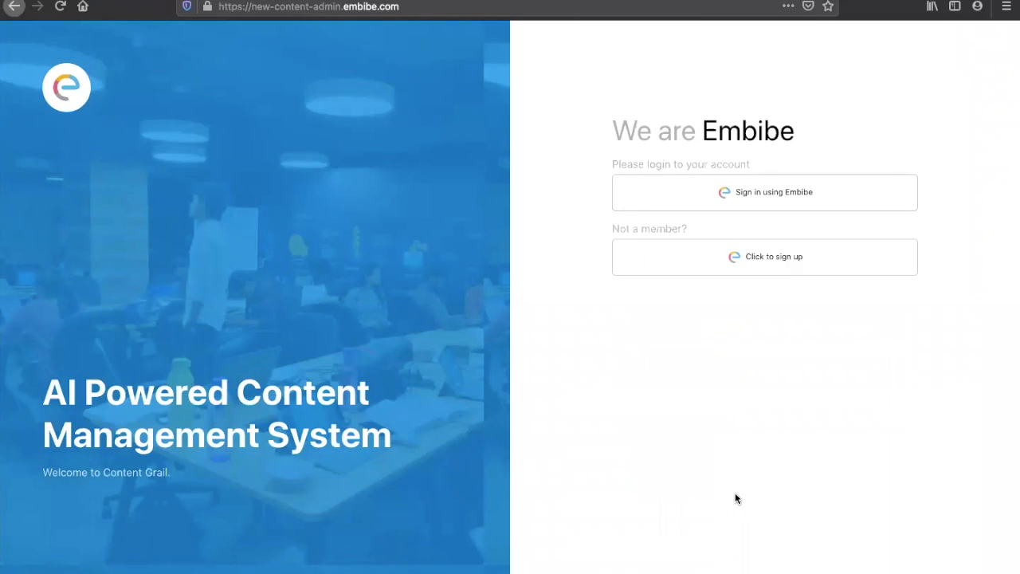
{"action": "left_click", "coordinate": [725, 193]}
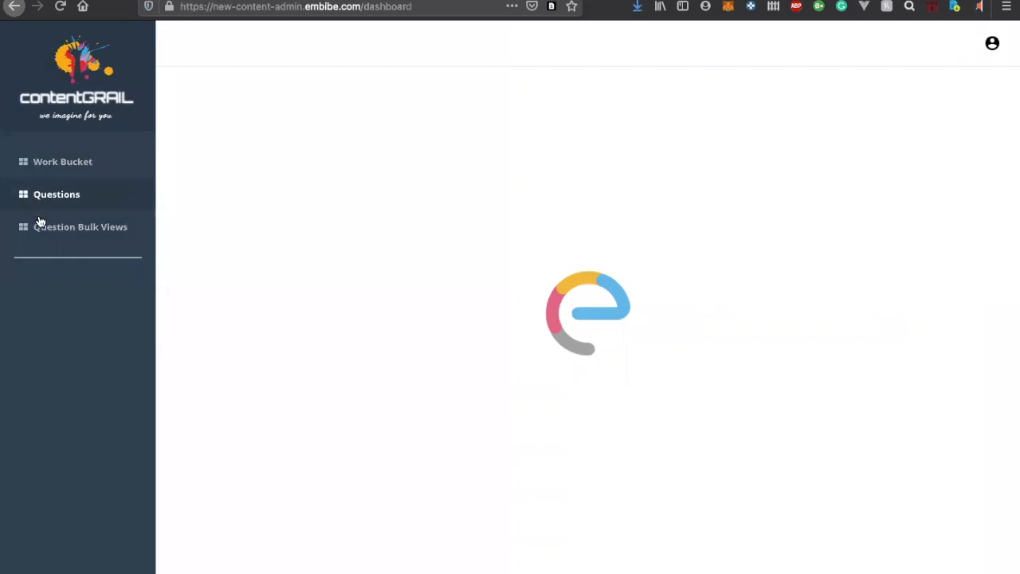
Look through the Question Bulk Views, Questions and Work Bucket pages of contentGRAIL, ending on Question Bulk Views
{"action": "left_click", "coordinate": [40, 232]}
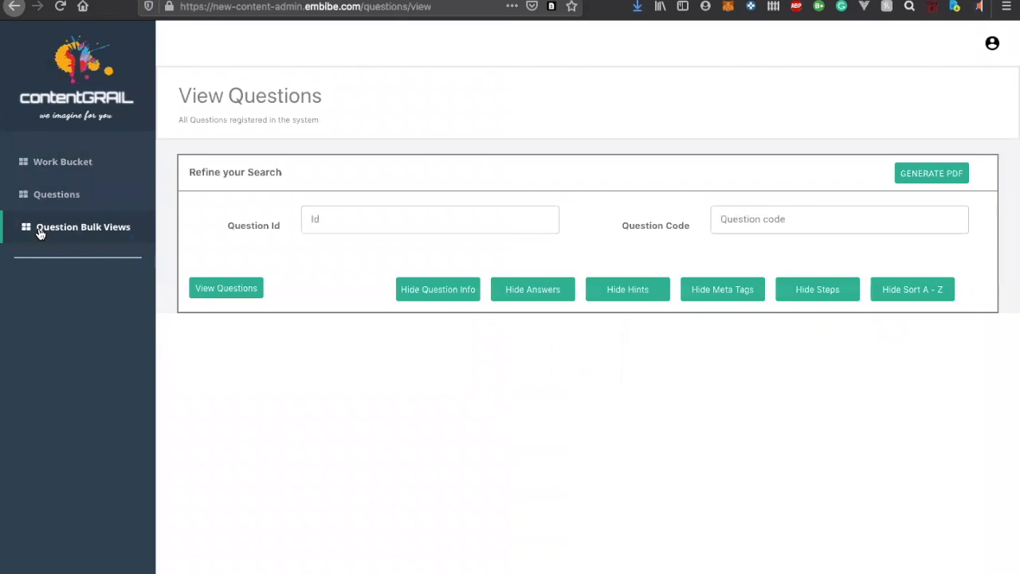
{"action": "left_click", "coordinate": [51, 196]}
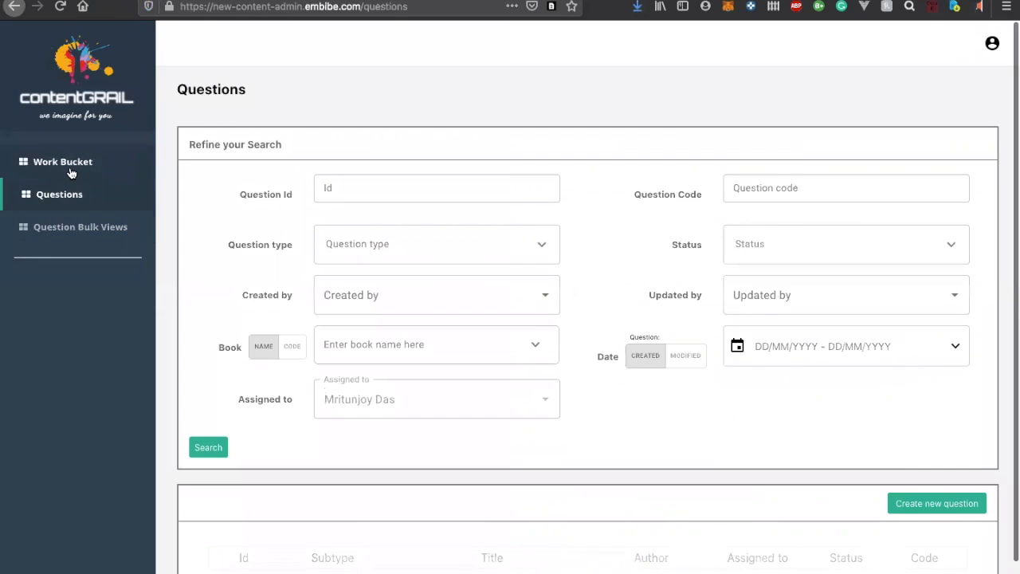
{"action": "left_click", "coordinate": [70, 165]}
{"action": "left_click", "coordinate": [61, 230]}
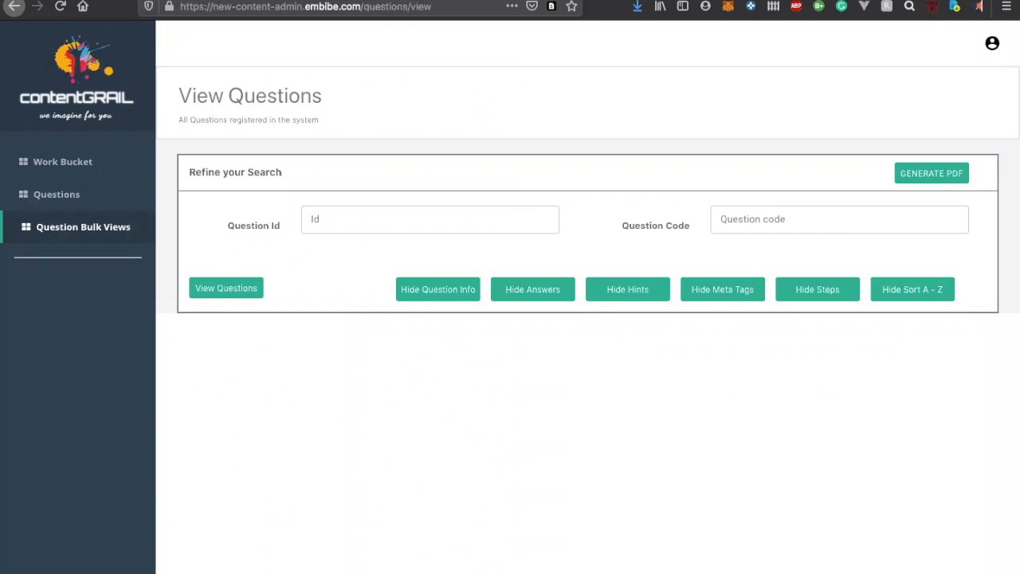
Open the Output spreadsheet in a new browser tab
{"action": "key", "text": "ctrl+t"}
{"action": "left_click", "coordinate": [323, 5]}
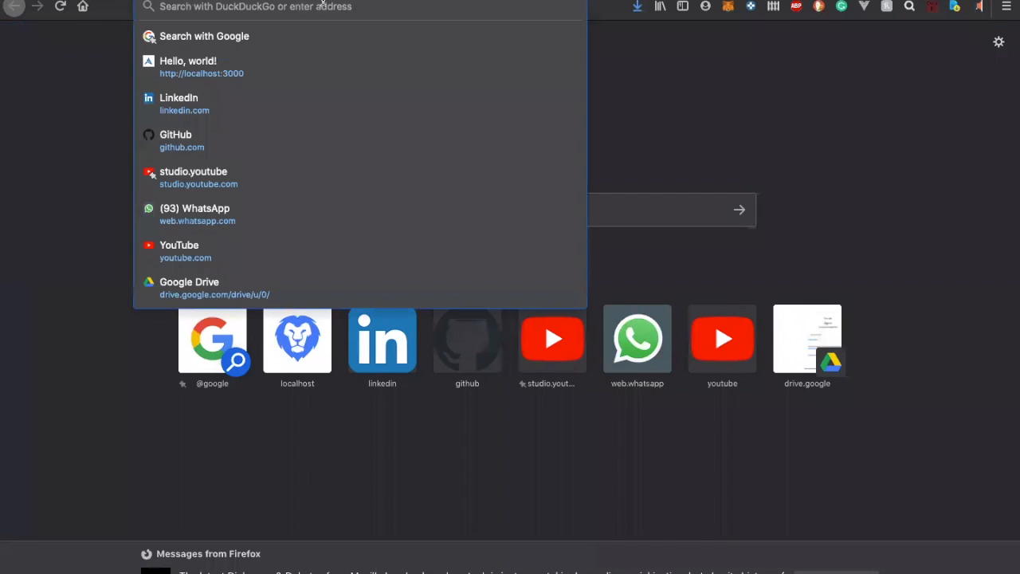
{"action": "type", "text": "out"}
{"action": "key", "text": "Down"}
{"action": "key", "text": "Down"}
{"action": "key", "text": "Down"}
{"action": "key", "text": "Down"}
{"action": "key", "text": "Down"}
{"action": "key", "text": "Return"}
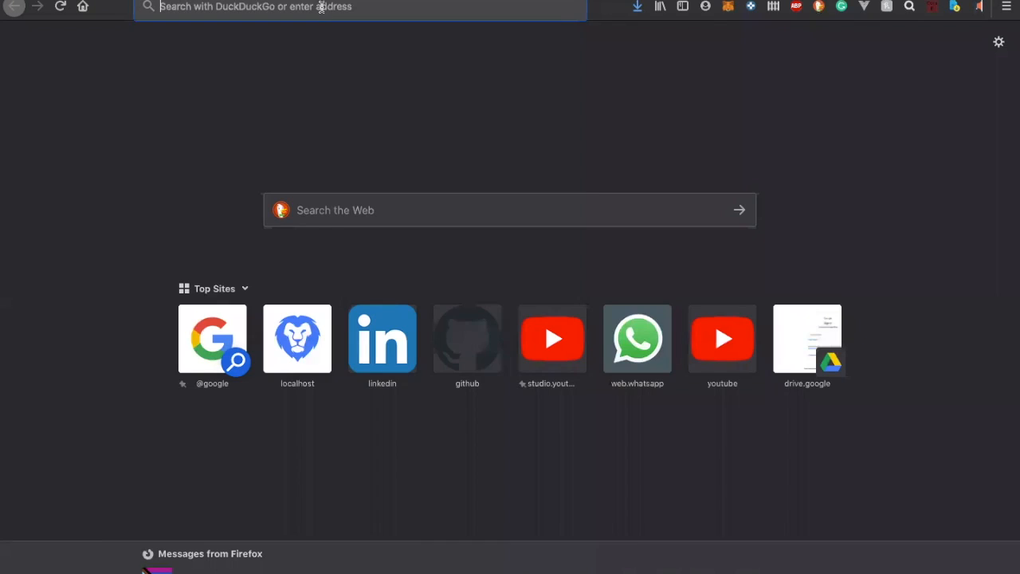
Look through the Exponents chapter sheet of Collins Maths Zone 7, from the question columns to the Name and Remarks columns
{"action": "left_click", "coordinate": [321, 6]}
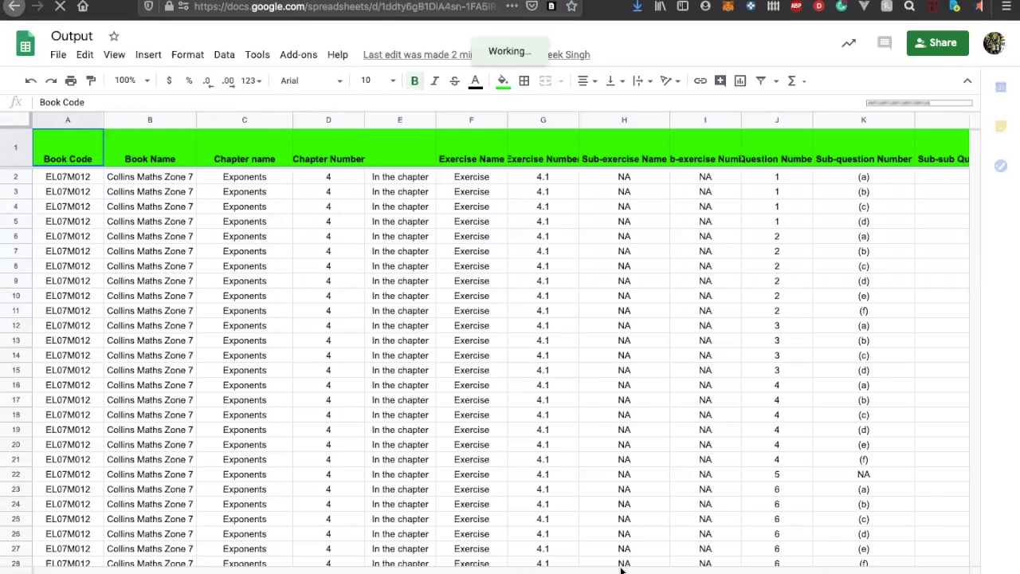
{"action": "scroll", "coordinate": [622, 568], "scroll_direction": "right", "scroll_amount": 2}
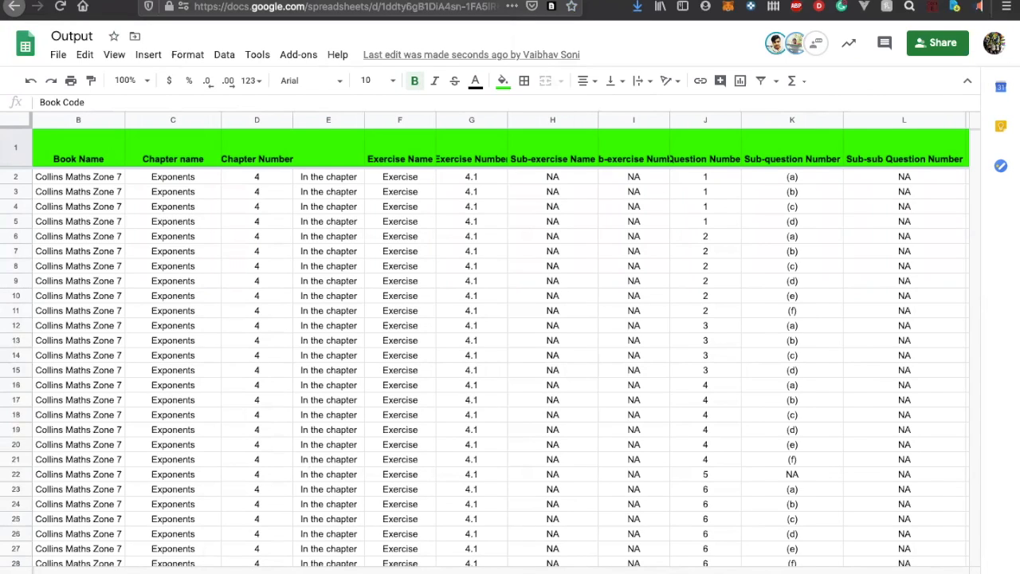
{"action": "scroll", "coordinate": [424, 539], "scroll_direction": "right", "scroll_amount": 15}
{"action": "scroll", "coordinate": [423, 540], "scroll_direction": "left", "scroll_amount": 2}
{"action": "scroll", "coordinate": [333, 242], "scroll_direction": "down", "scroll_amount": 20}
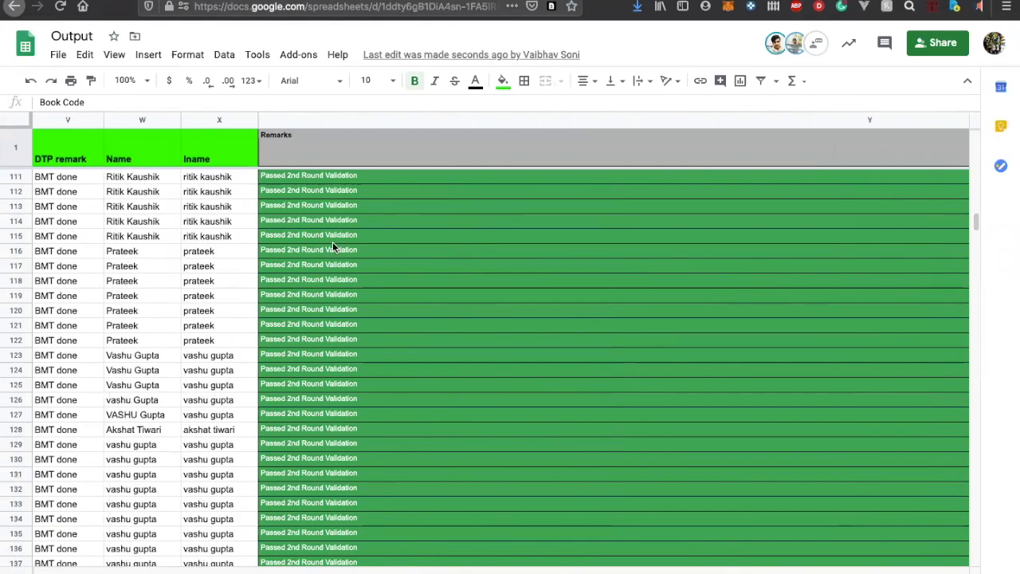
{"action": "scroll", "coordinate": [332, 241], "scroll_direction": "down", "scroll_amount": 10}
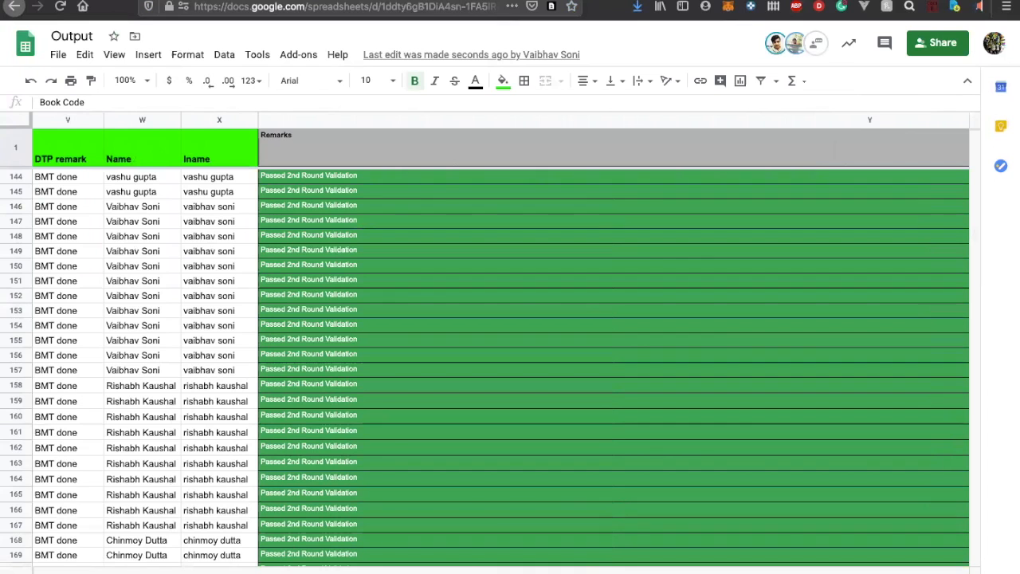
Browse the Science chapter sheets, including their CG ID and remark columns, and switch to the EL06M007 negative numbers sheet
{"action": "key", "text": "ctrl+Home"}
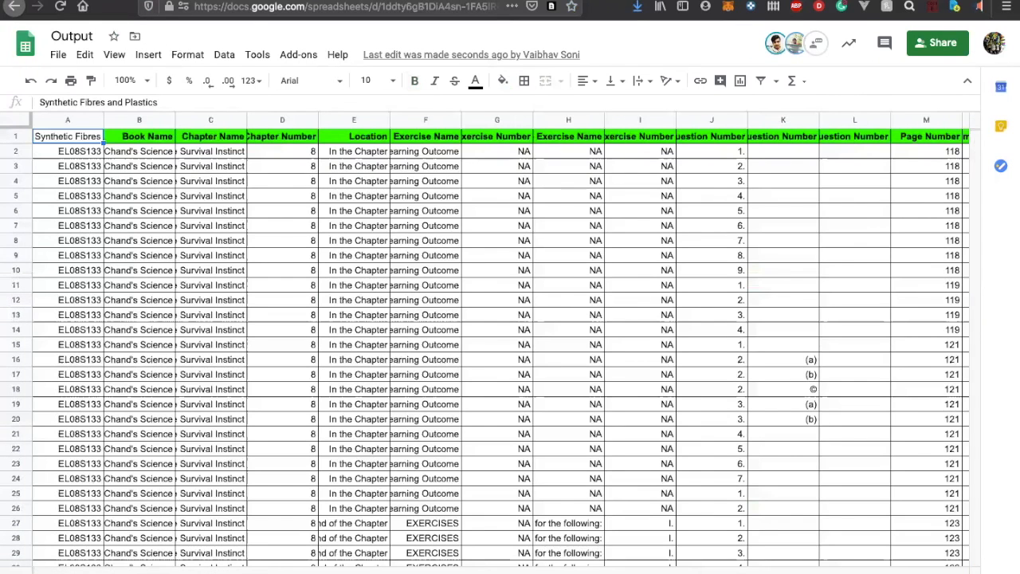
{"action": "key", "text": "alt+Down"}
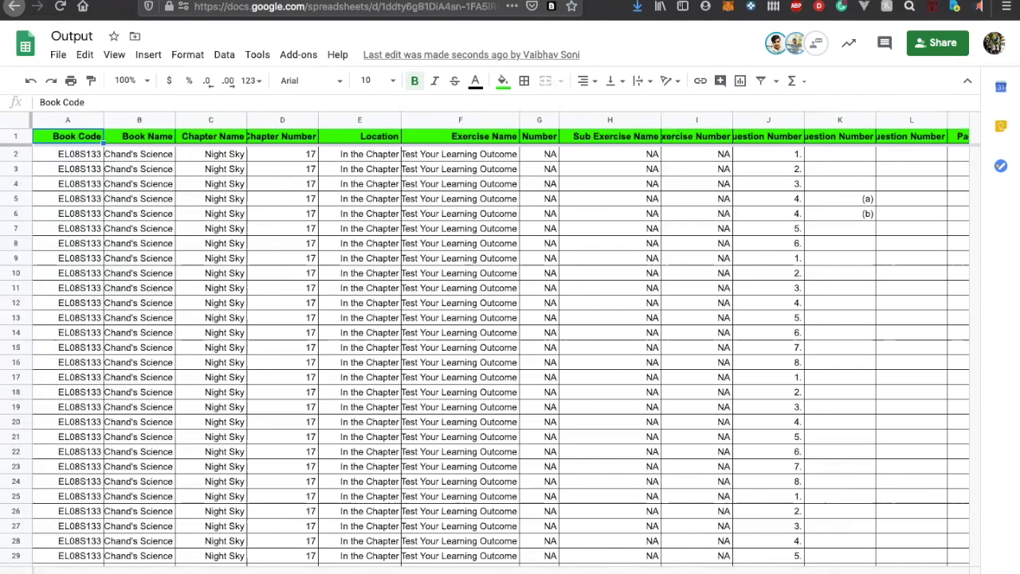
{"action": "key", "text": "alt+Down"}
{"action": "scroll", "coordinate": [597, 406], "scroll_direction": "right", "scroll_amount": 10}
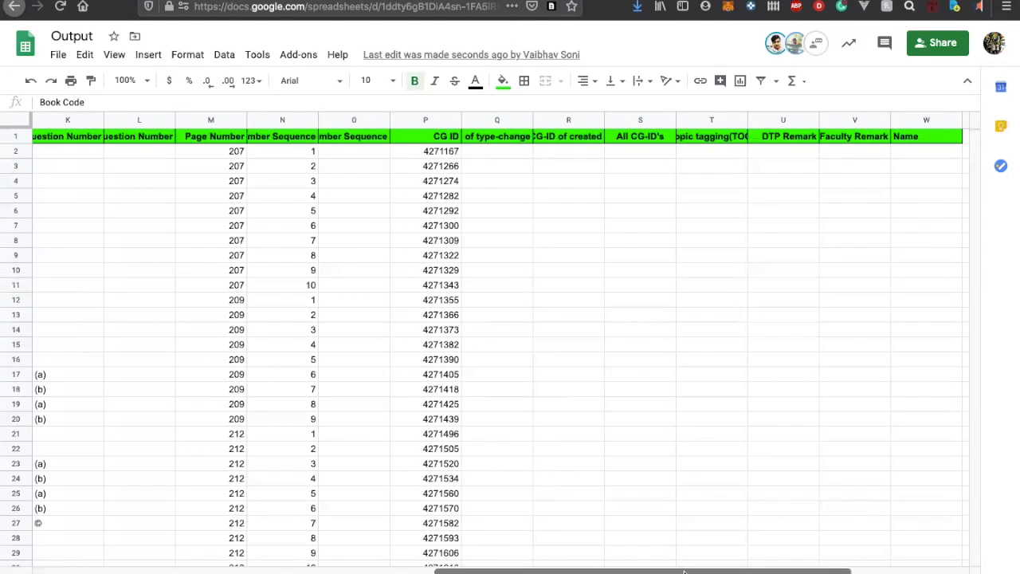
{"action": "left_click", "coordinate": [530, 573]}
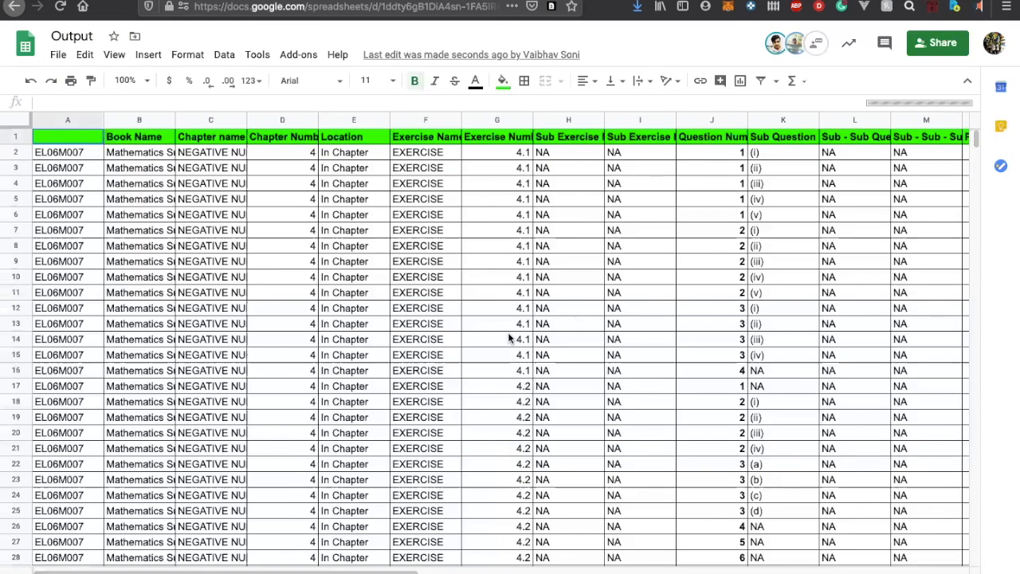
Examine the columns of the negative numbers sheet, from Book Name through CG ids to Topic tagging and Faculty Remarks
{"action": "scroll", "coordinate": [509, 339], "scroll_direction": "right", "scroll_amount": 10}
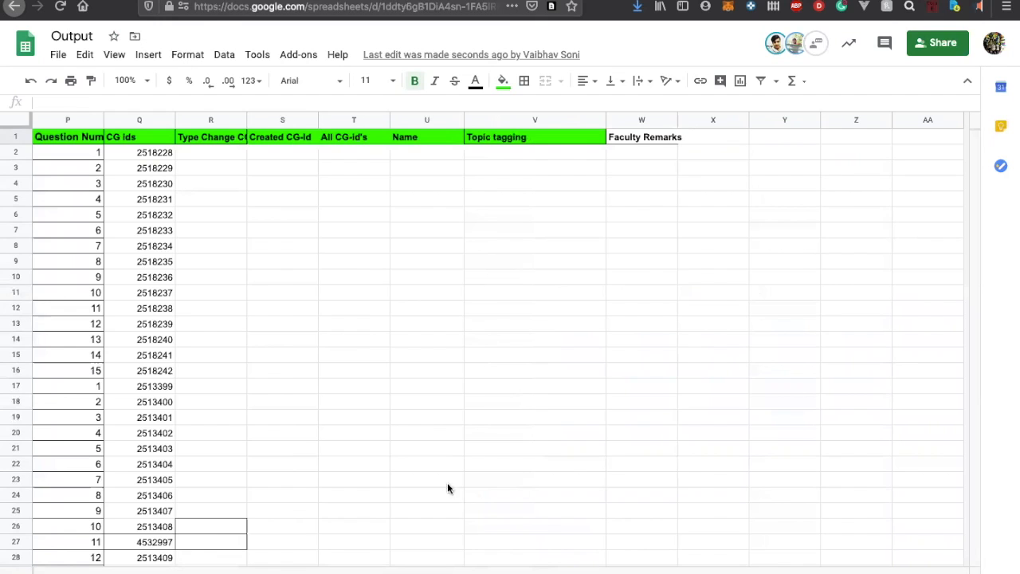
{"action": "scroll", "coordinate": [371, 382], "scroll_direction": "left", "scroll_amount": 10}
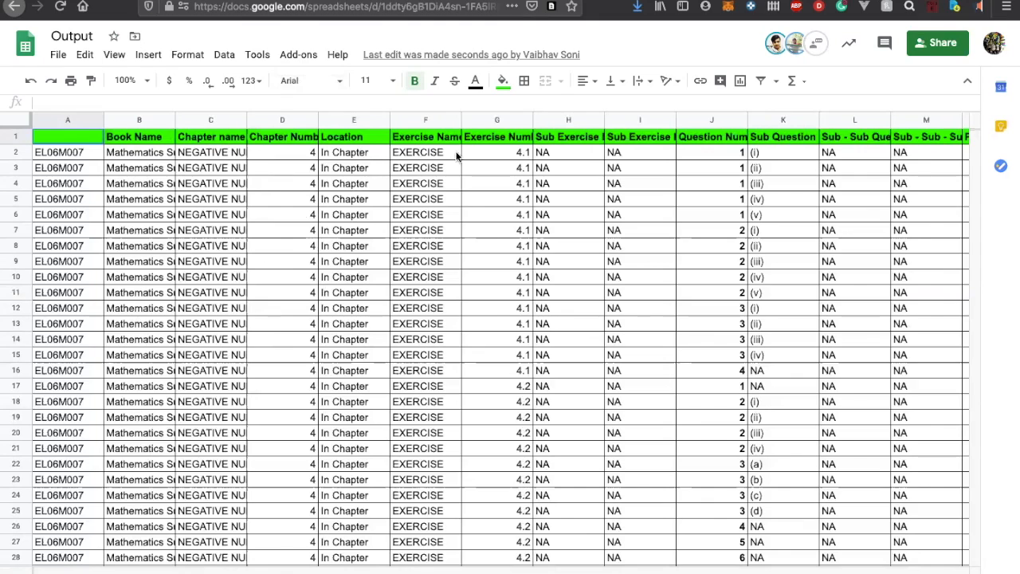
{"action": "scroll", "coordinate": [444, 169], "scroll_direction": "right", "scroll_amount": 2}
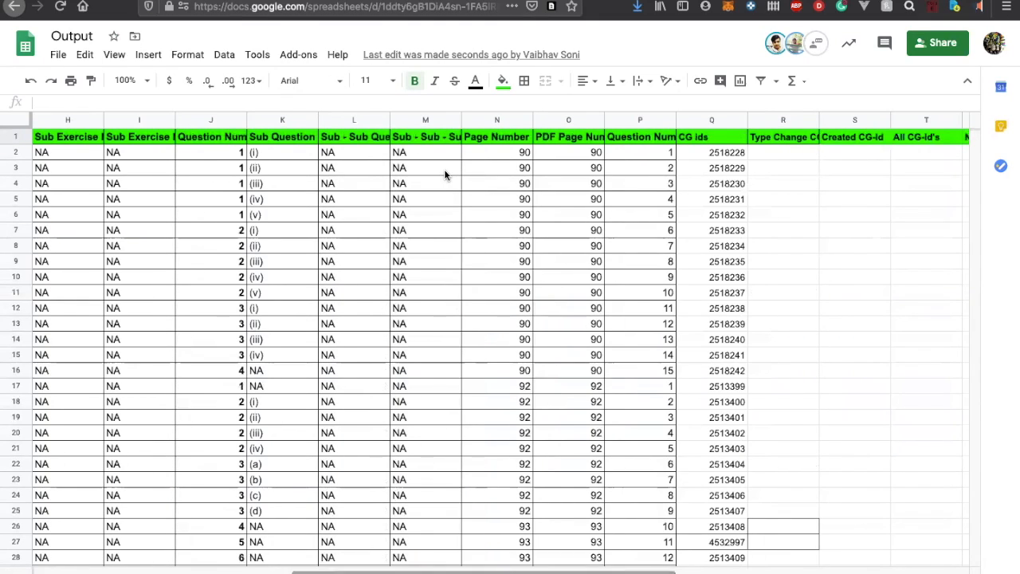
{"action": "scroll", "coordinate": [719, 262], "scroll_direction": "right", "scroll_amount": 6}
{"action": "scroll", "coordinate": [718, 261], "scroll_direction": "right", "scroll_amount": 2}
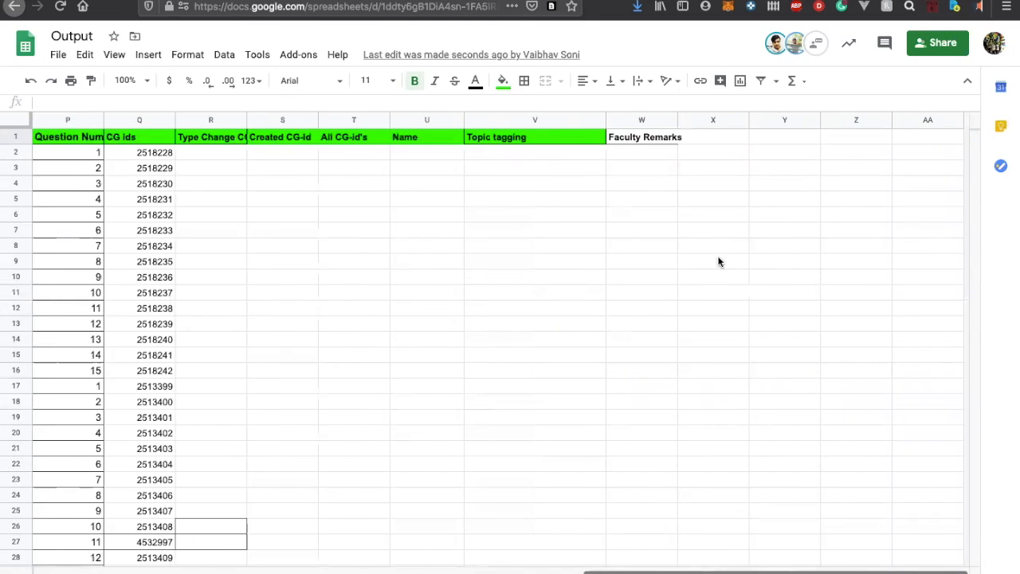
Look up the first question's CG id, 2518228, in contentGRAIL's Question Bulk Views and open that question for editing
{"action": "left_click", "coordinate": [156, 157]}
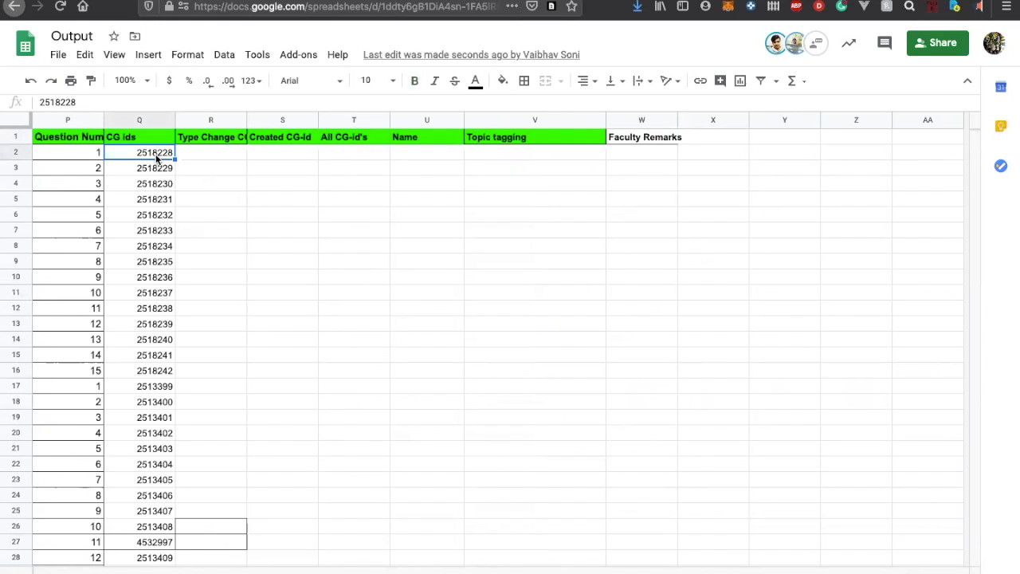
{"action": "left_click", "coordinate": [78, 1]}
{"action": "left_click", "coordinate": [357, 220]}
{"action": "type", "text": "2518228"}
{"action": "left_click", "coordinate": [229, 288]}
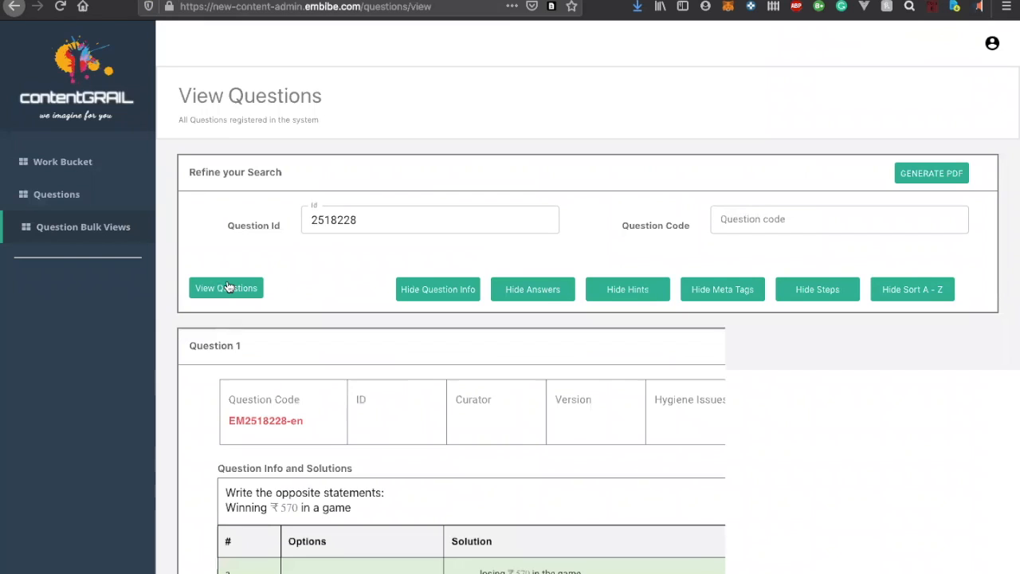
{"action": "left_click", "coordinate": [891, 344]}
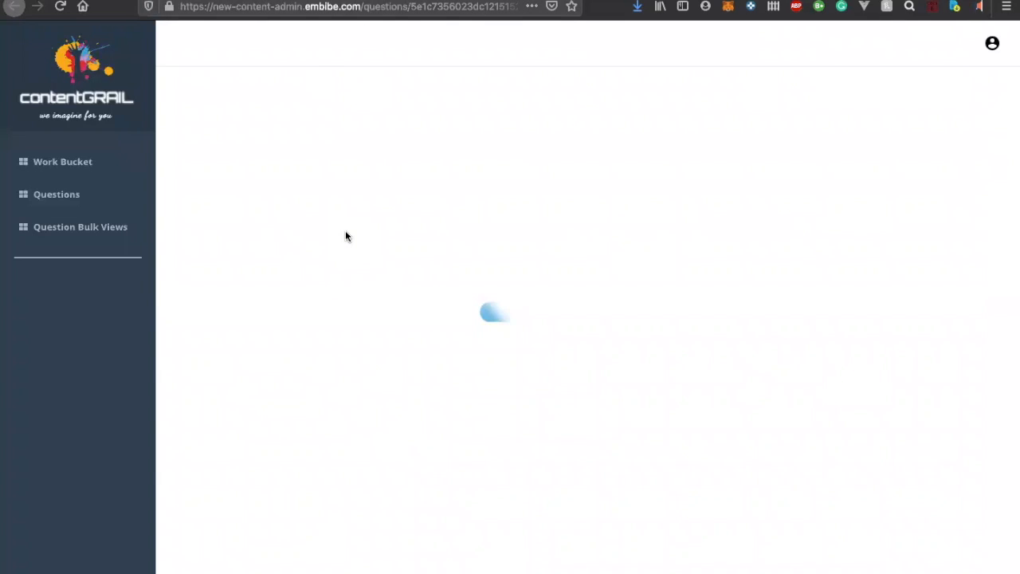
Examine the question's edit page, including the version history, Key Attributes, Question Details, solution and Book Meta Tags
{"action": "scroll", "coordinate": [483, 359], "scroll_direction": "down", "scroll_amount": 3}
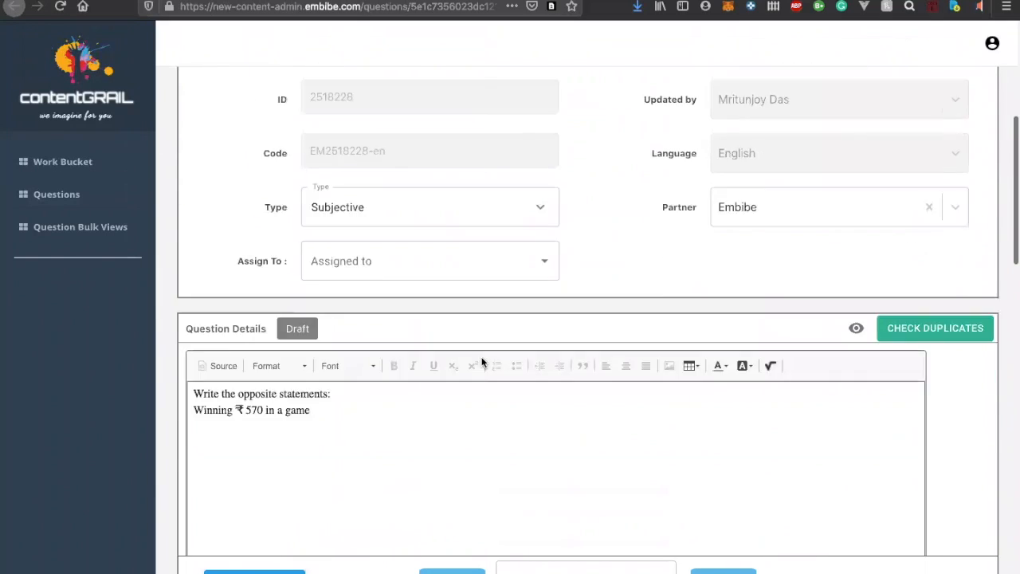
{"action": "scroll", "coordinate": [482, 362], "scroll_direction": "down", "scroll_amount": 3}
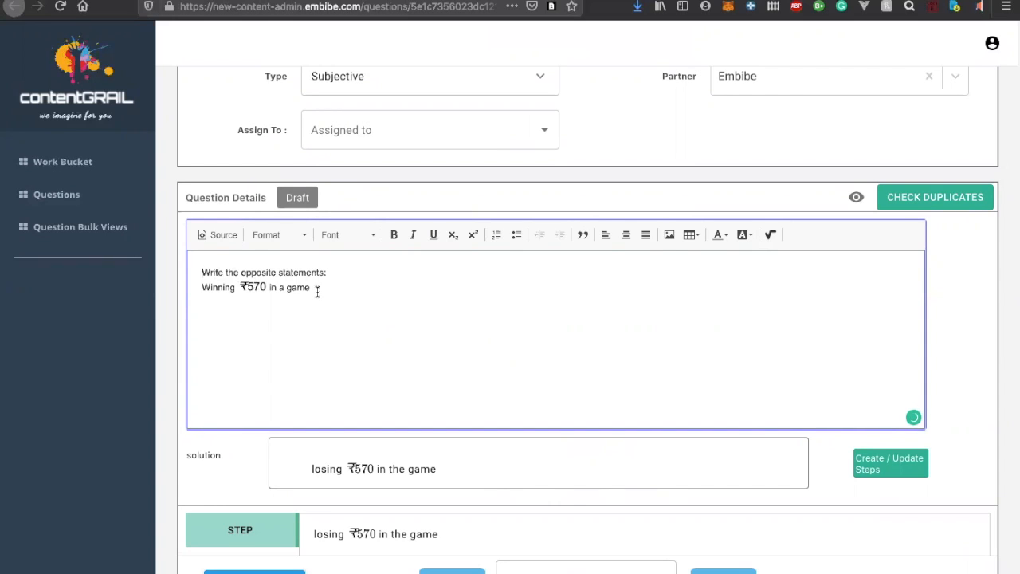
{"action": "scroll", "coordinate": [317, 292], "scroll_direction": "down", "scroll_amount": 2}
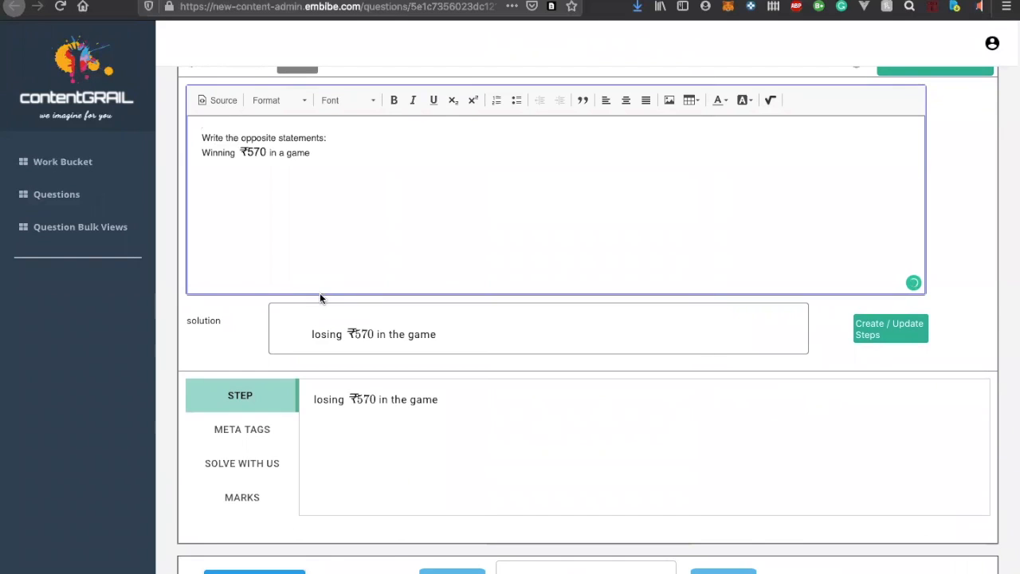
{"action": "scroll", "coordinate": [336, 246], "scroll_direction": "up", "scroll_amount": 2}
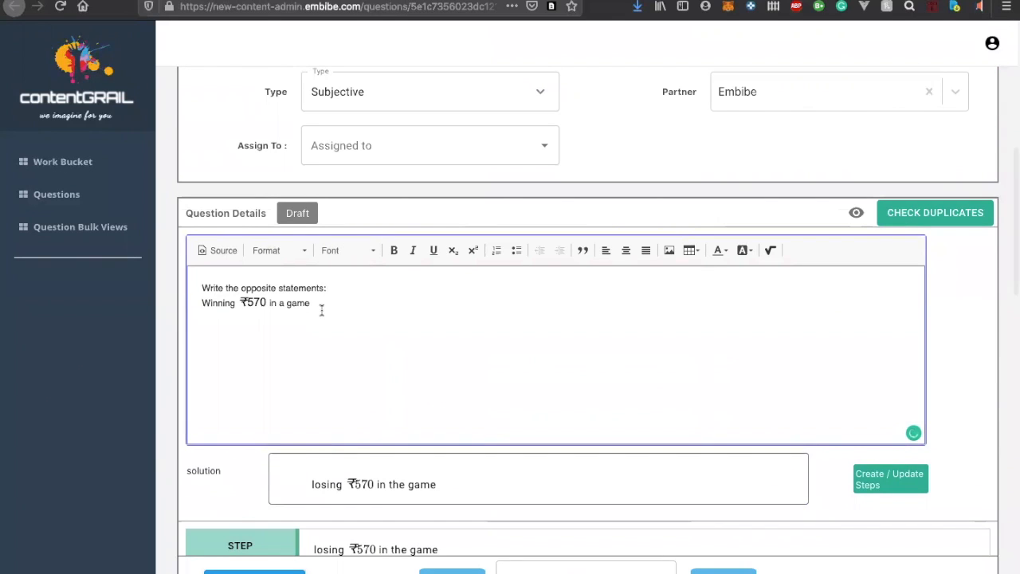
{"action": "scroll", "coordinate": [321, 310], "scroll_direction": "down", "scroll_amount": 4}
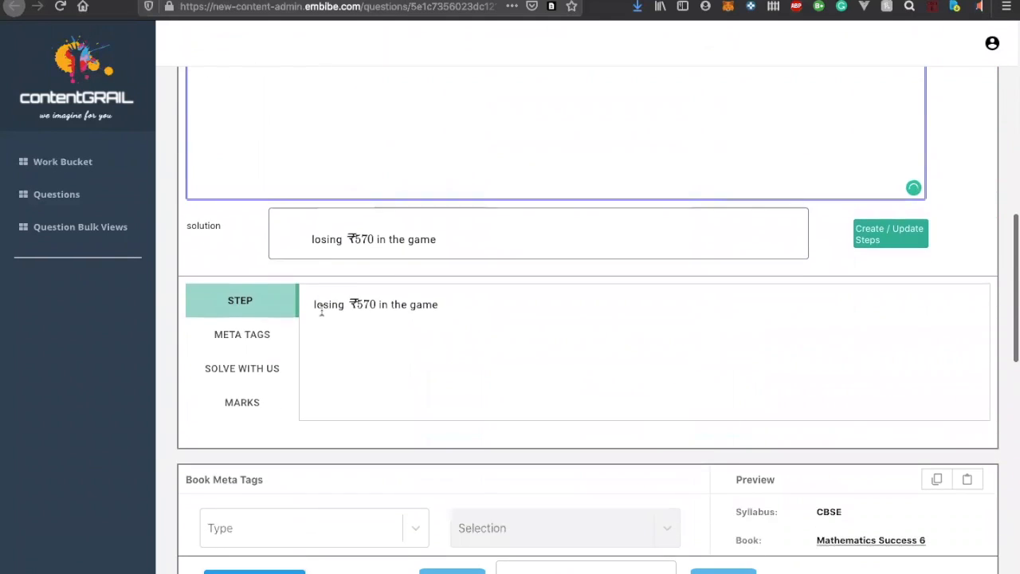
{"action": "scroll", "coordinate": [322, 313], "scroll_direction": "up", "scroll_amount": 7}
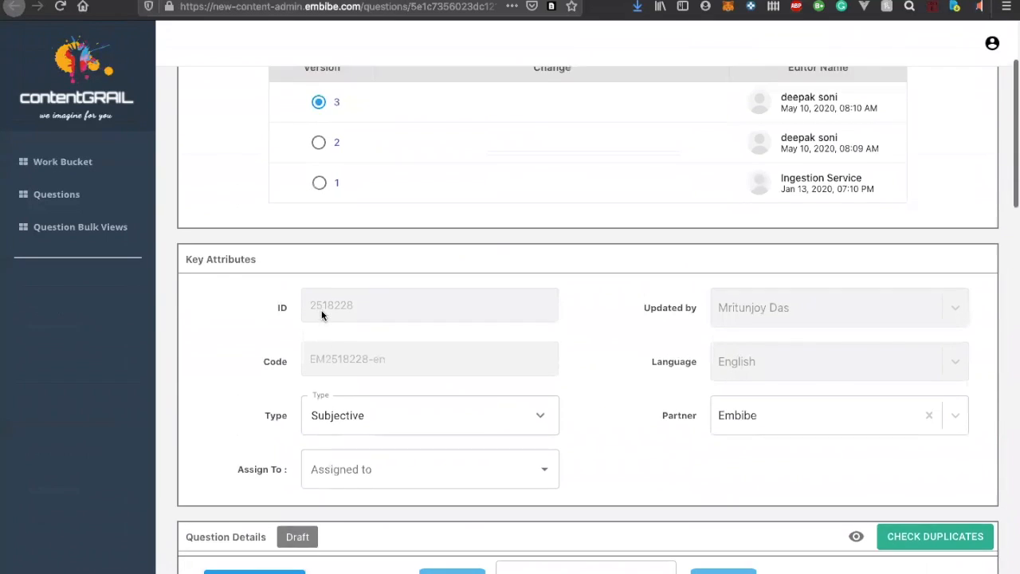
{"action": "scroll", "coordinate": [322, 313], "scroll_direction": "up", "scroll_amount": 2}
{"action": "scroll", "coordinate": [322, 317], "scroll_direction": "down", "scroll_amount": 6}
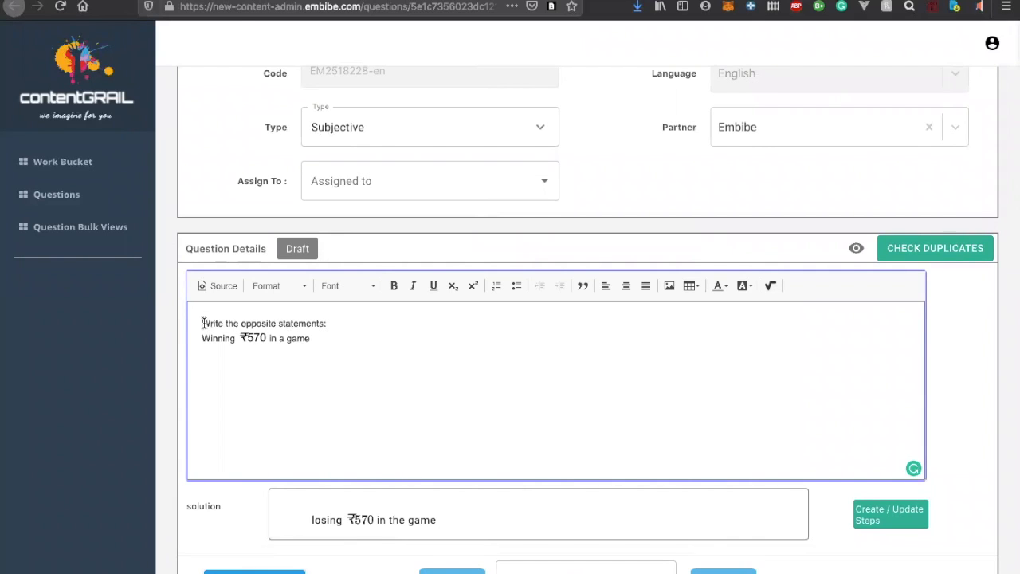
Review the question statement and its solution step, and display the question's meta tags with difficulty level and concepts
{"action": "left_click_drag", "start_coordinate": [202, 323], "coordinate": [396, 321]}
{"action": "left_click", "coordinate": [325, 345]}
{"action": "scroll", "coordinate": [324, 346], "scroll_direction": "down", "scroll_amount": 3}
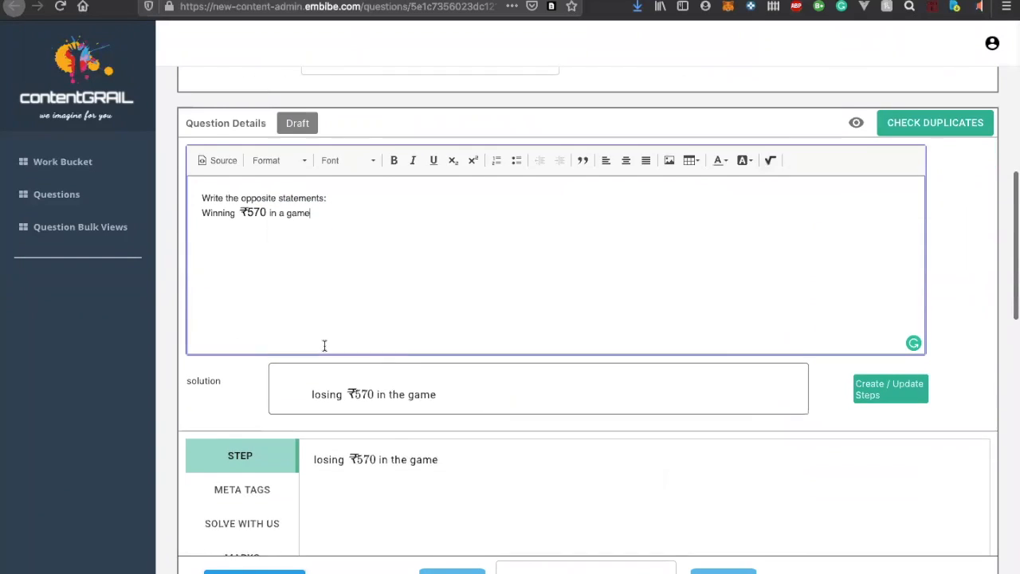
{"action": "scroll", "coordinate": [374, 361], "scroll_direction": "down", "scroll_amount": 1}
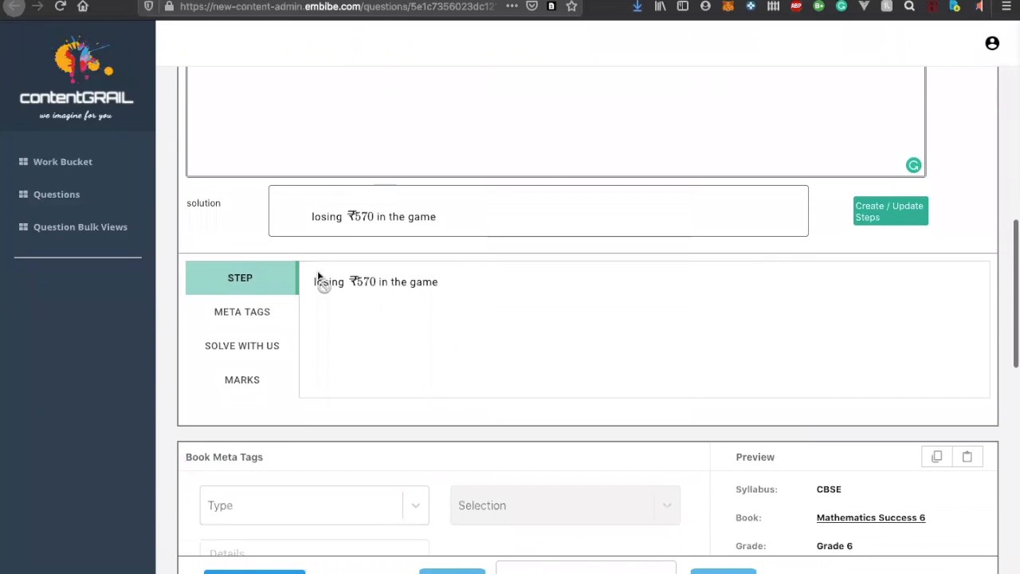
{"action": "left_click", "coordinate": [249, 319]}
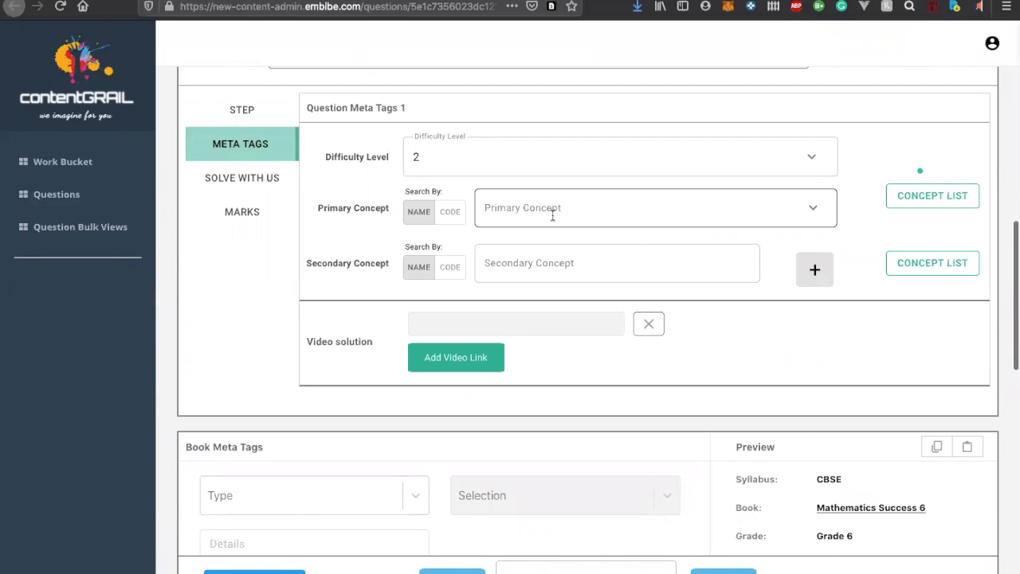
{"action": "scroll", "coordinate": [528, 201], "scroll_direction": "up", "scroll_amount": 2}
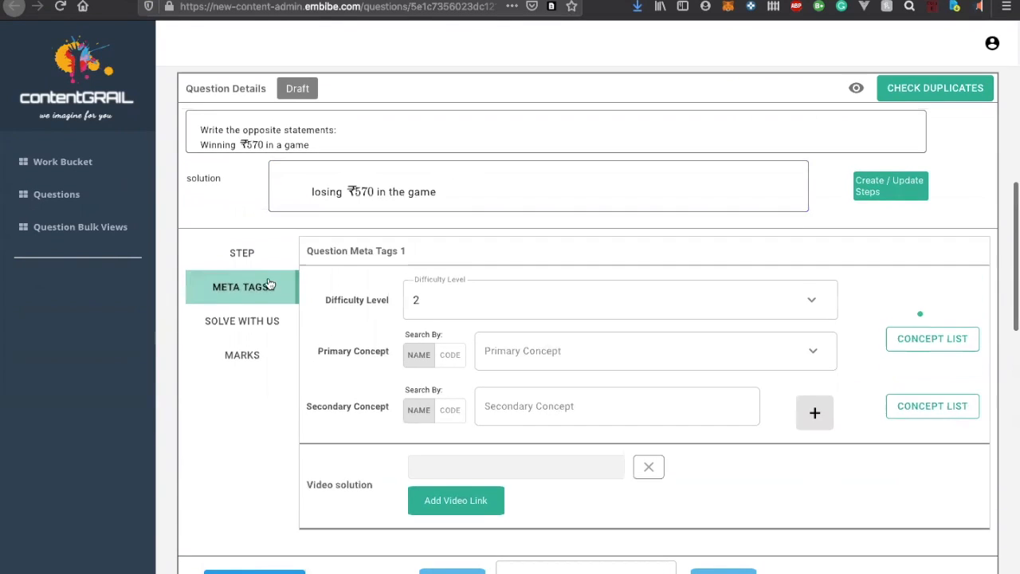
Open the solution in its text editor and highlight the whole answer
{"action": "left_click", "coordinate": [405, 178]}
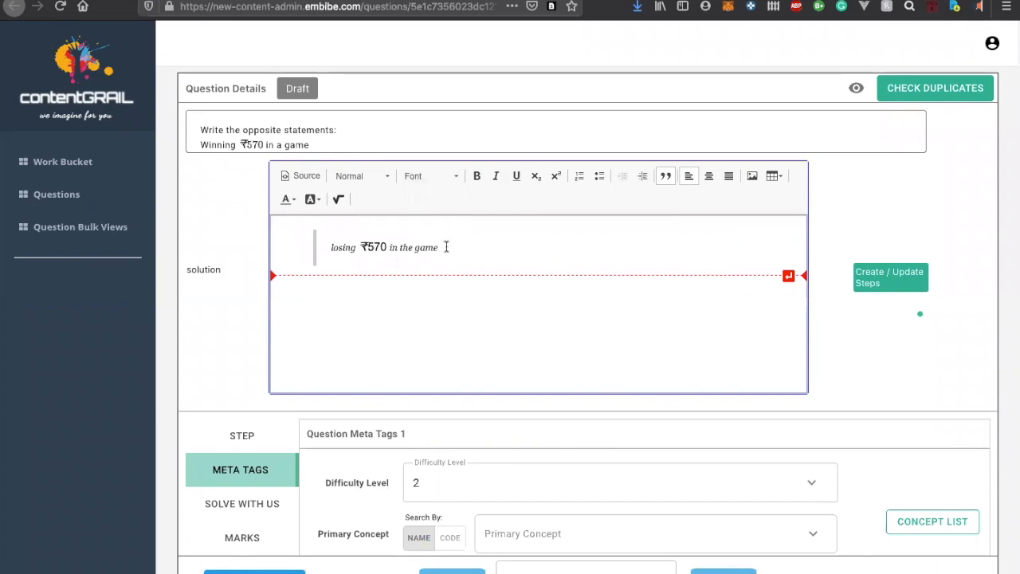
{"action": "left_click_drag", "start_coordinate": [447, 248], "coordinate": [319, 252]}
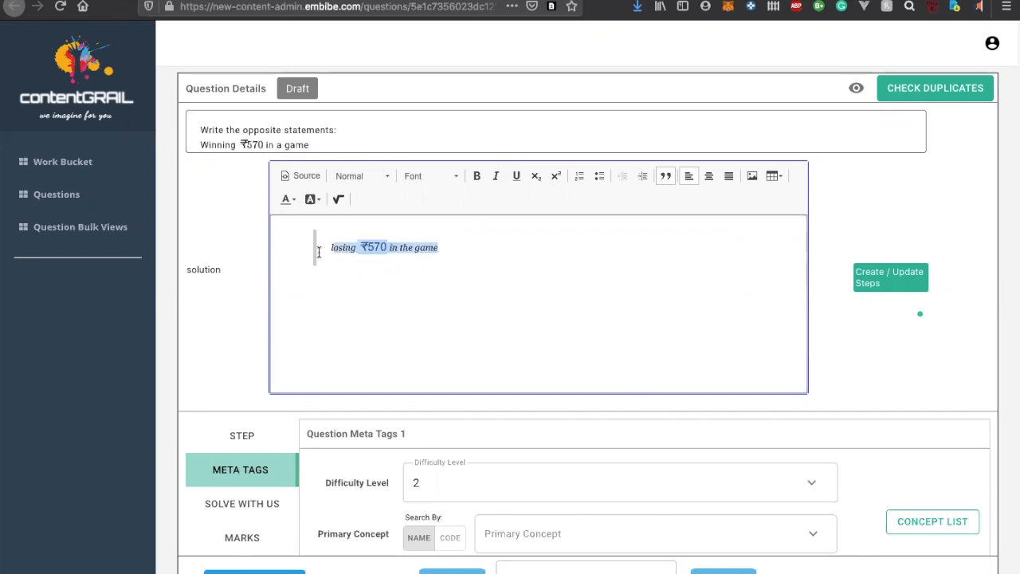
{"action": "scroll", "coordinate": [319, 252], "scroll_direction": "up", "scroll_amount": 4}
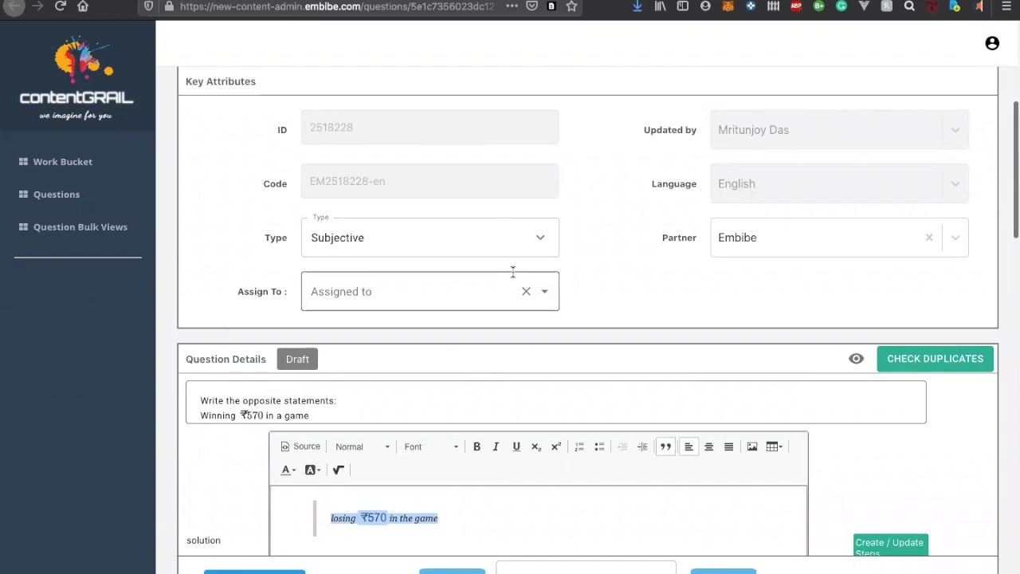
View the list of available question types under Key Attributes and close it without choosing another type
{"action": "scroll", "coordinate": [512, 273], "scroll_direction": "down", "scroll_amount": 7}
{"action": "scroll", "coordinate": [512, 271], "scroll_direction": "up", "scroll_amount": 5}
{"action": "left_click", "coordinate": [545, 139]}
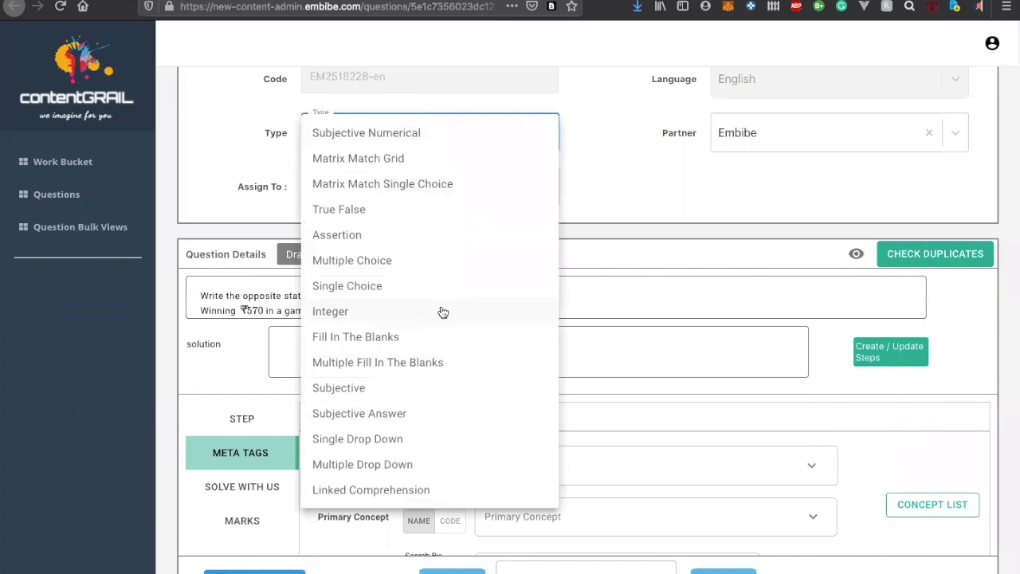
{"action": "left_click", "coordinate": [659, 154]}
Display the question's Step section and examine the solution step text
{"action": "scroll", "coordinate": [528, 231], "scroll_direction": "down", "scroll_amount": 4}
{"action": "scroll", "coordinate": [527, 234], "scroll_direction": "down", "scroll_amount": 2}
{"action": "scroll", "coordinate": [528, 232], "scroll_direction": "up", "scroll_amount": 5}
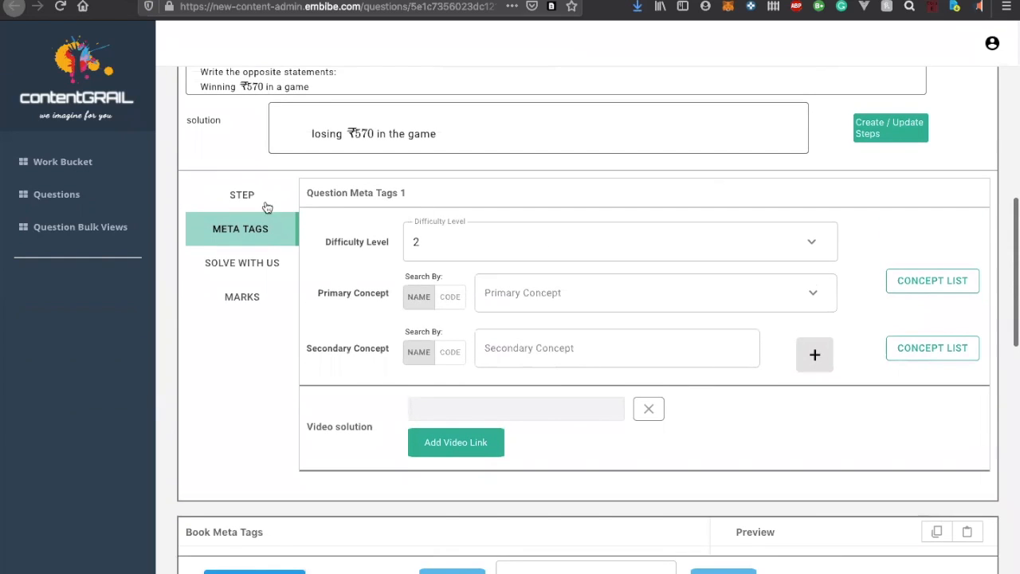
{"action": "left_click", "coordinate": [242, 204]}
{"action": "left_click", "coordinate": [353, 200]}
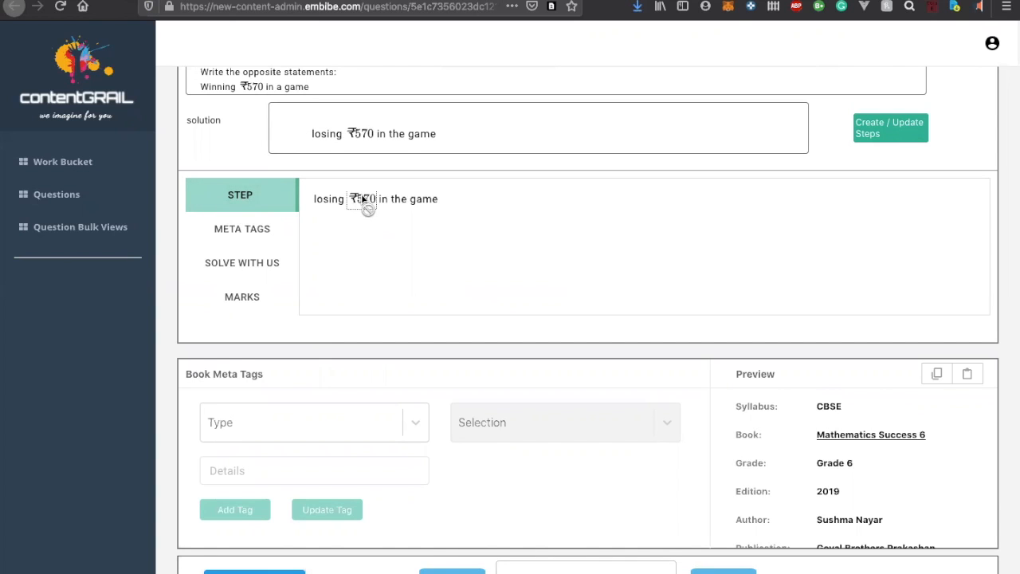
Clear the existing answer in the solution editor and enter "Losing" as the start of the new solution text
{"action": "scroll", "coordinate": [364, 199], "scroll_direction": "up", "scroll_amount": 2}
{"action": "left_click", "coordinate": [480, 199]}
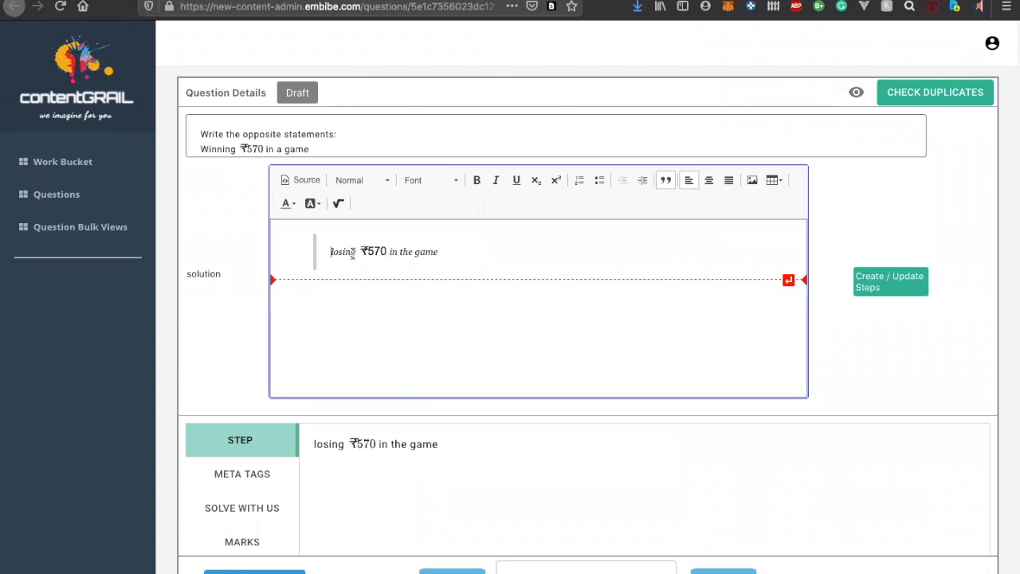
{"action": "left_click_drag", "start_coordinate": [438, 253], "coordinate": [132, 249]}
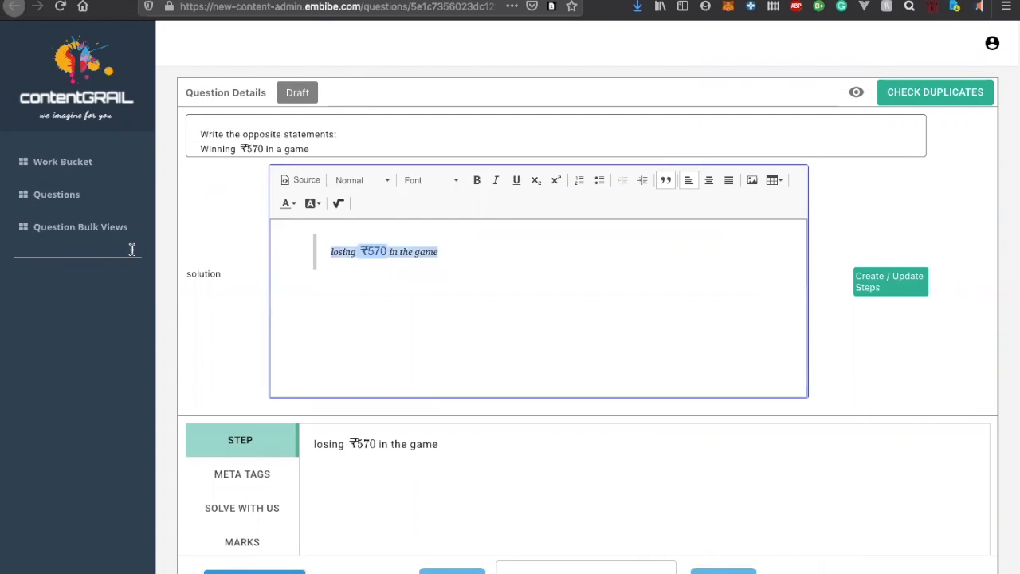
{"action": "key", "text": "BackSpace"}
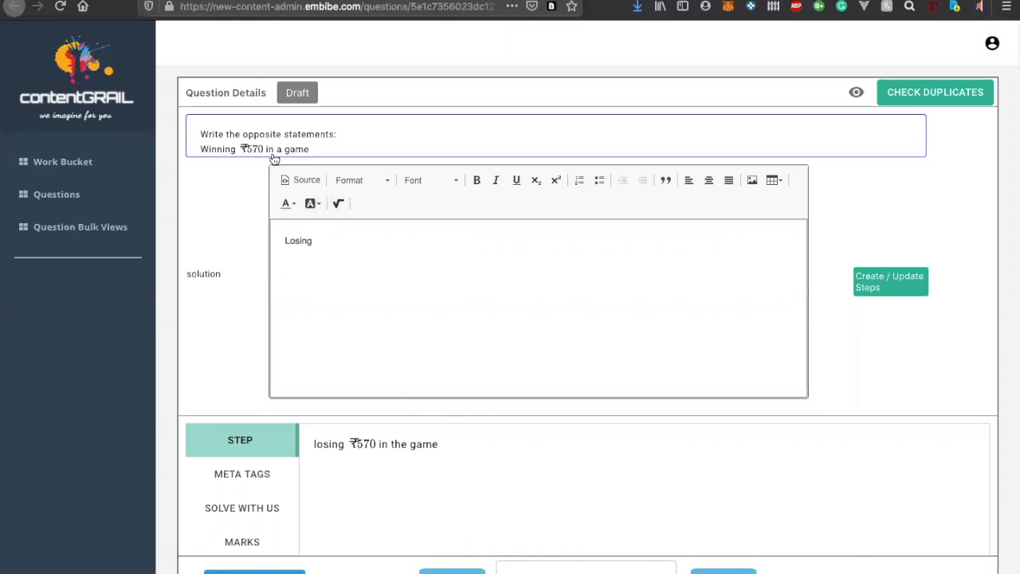
Open the MathType equation editor for the solution and browse its symbol categories, including arrows, Greek letters and the special alphabets
{"action": "left_click", "coordinate": [337, 204]}
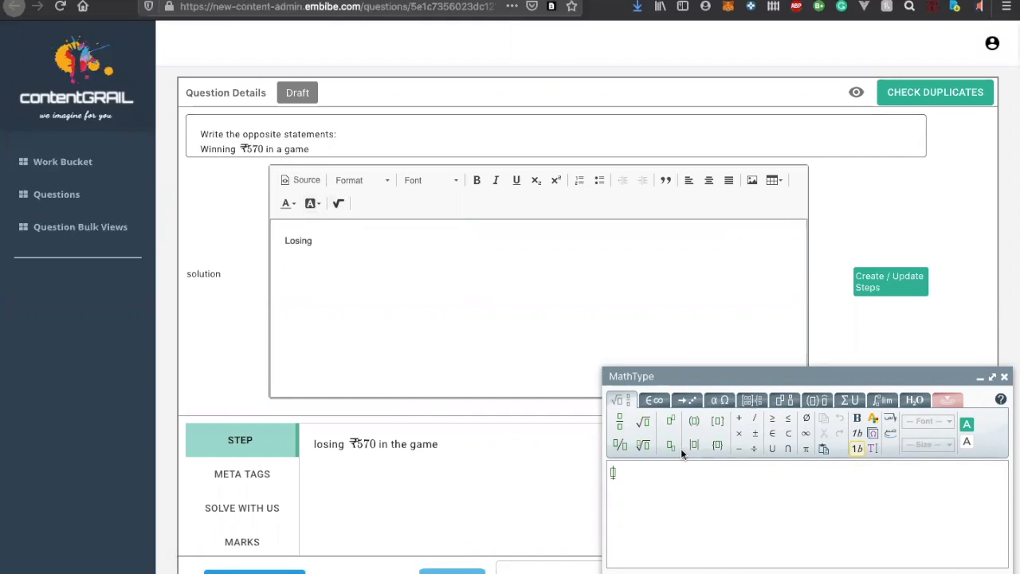
{"action": "left_click", "coordinate": [655, 401]}
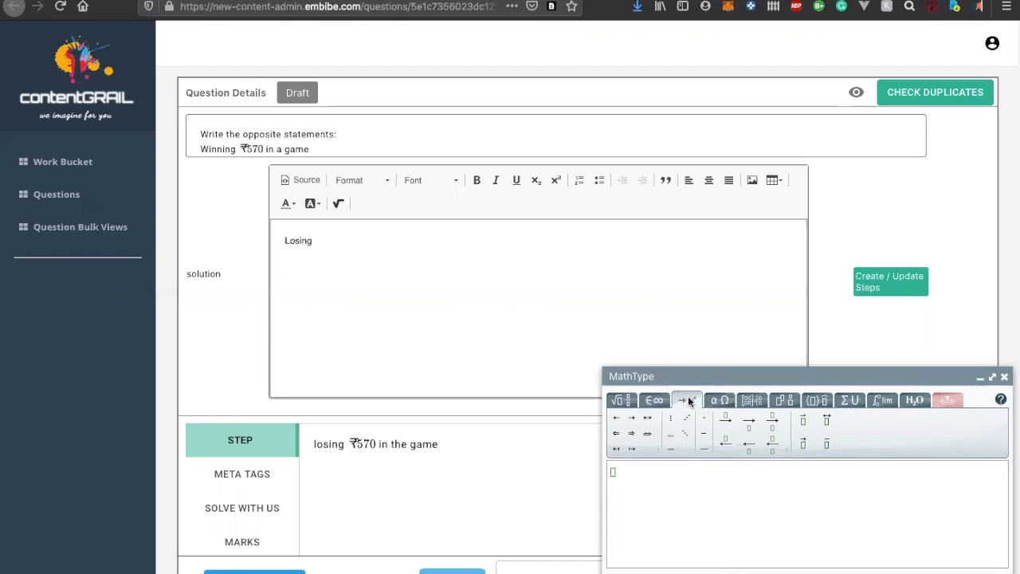
{"action": "left_click", "coordinate": [717, 401]}
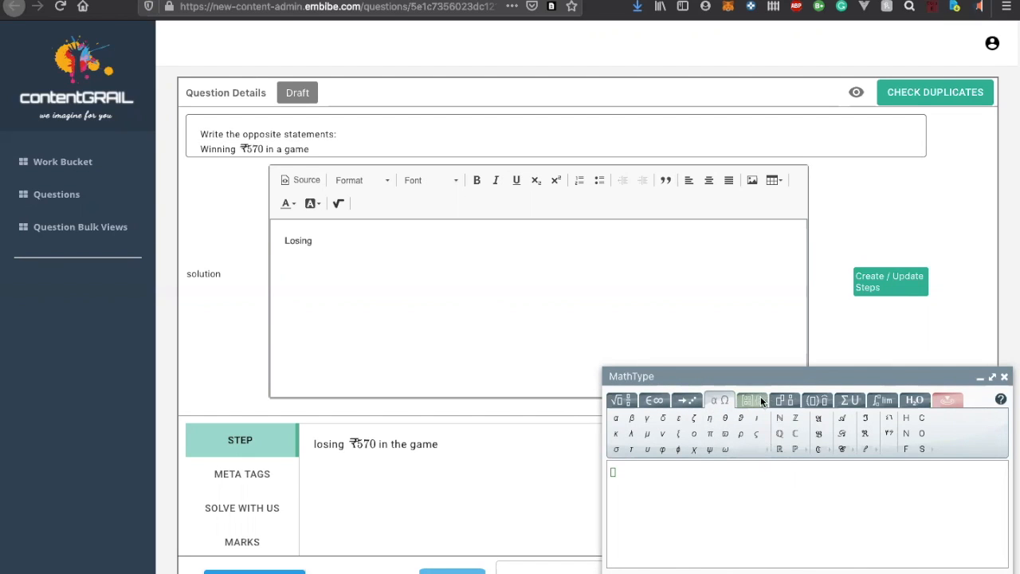
{"action": "left_click", "coordinate": [766, 454]}
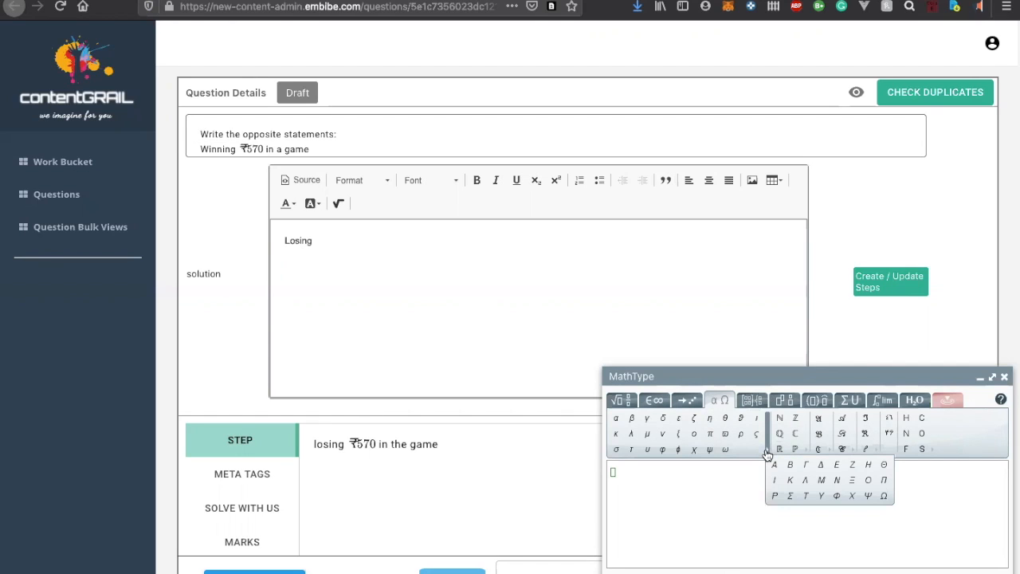
{"action": "left_click", "coordinate": [805, 450]}
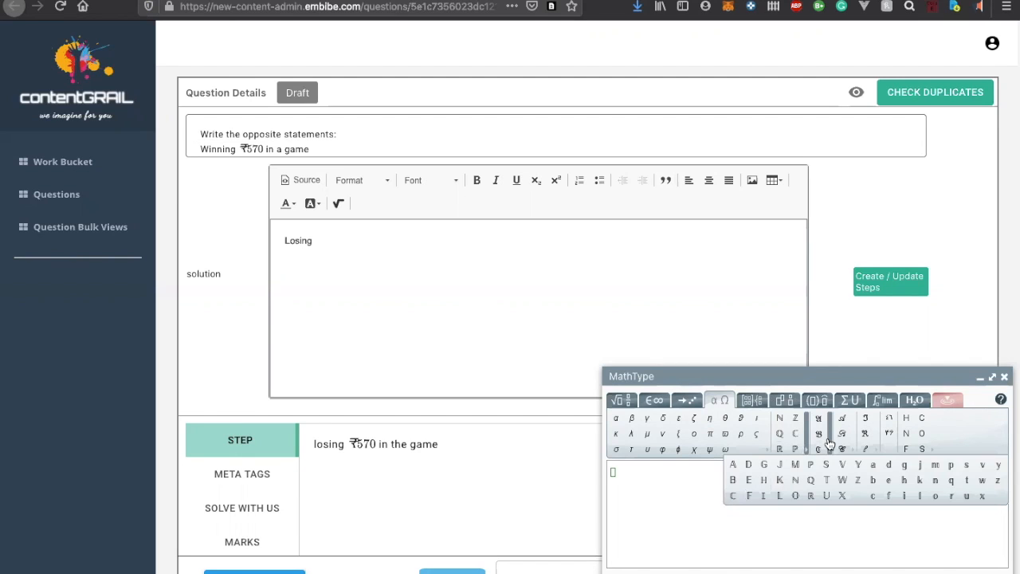
{"action": "left_click", "coordinate": [829, 443]}
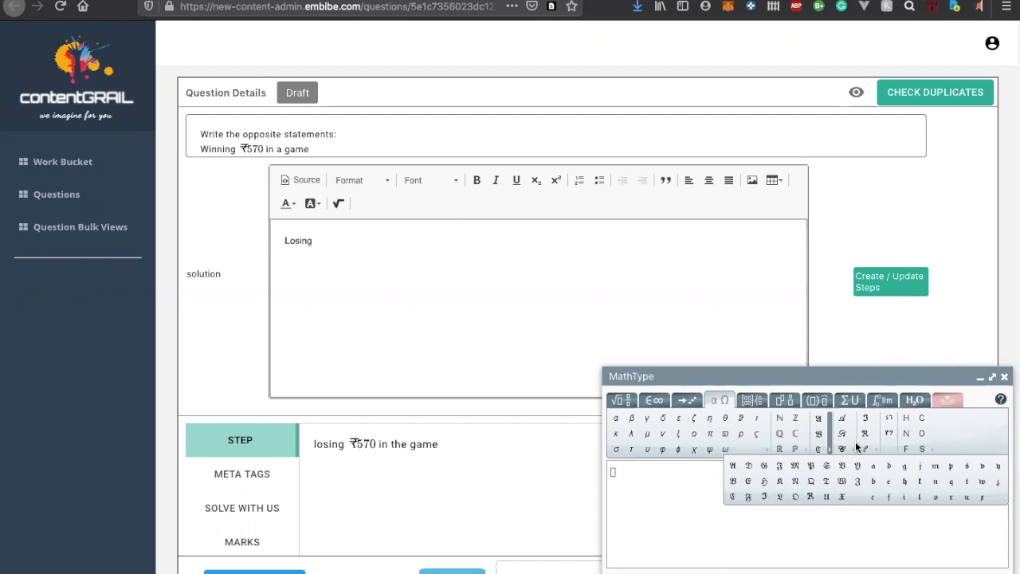
{"action": "mouse_move", "coordinate": [861, 449]}
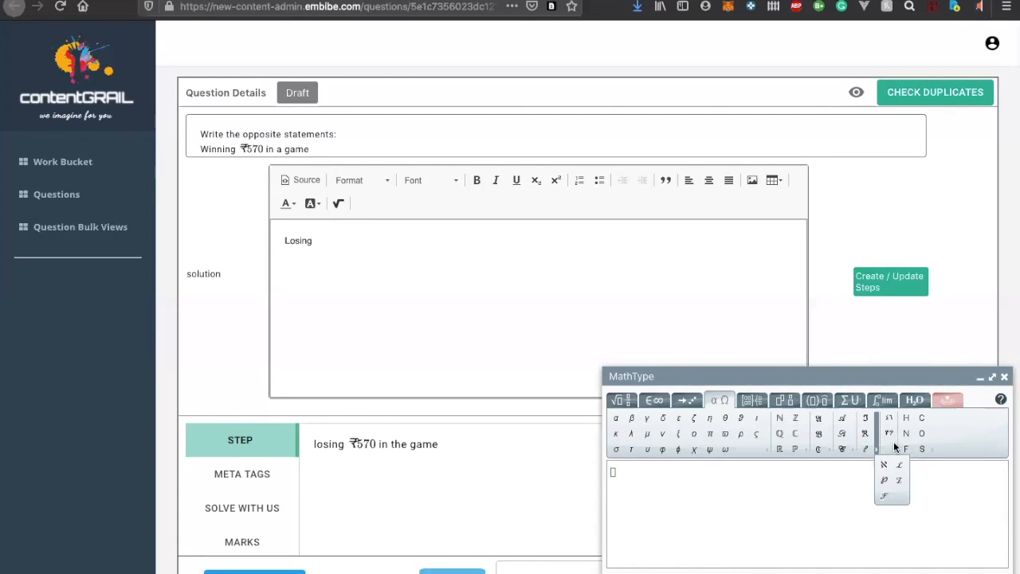
{"action": "left_click", "coordinate": [683, 400]}
{"action": "left_click", "coordinate": [653, 401]}
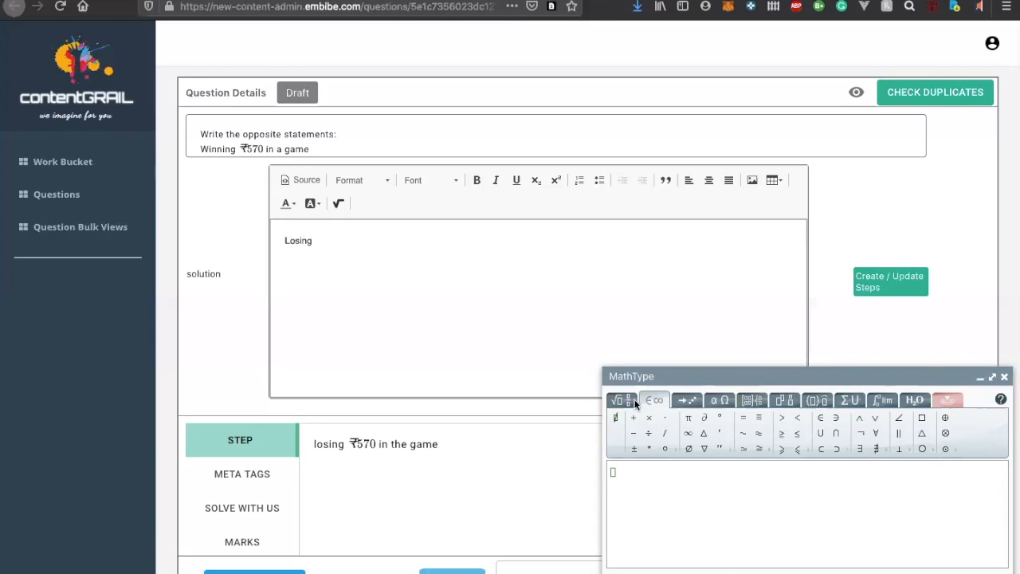
{"action": "left_click", "coordinate": [610, 399]}
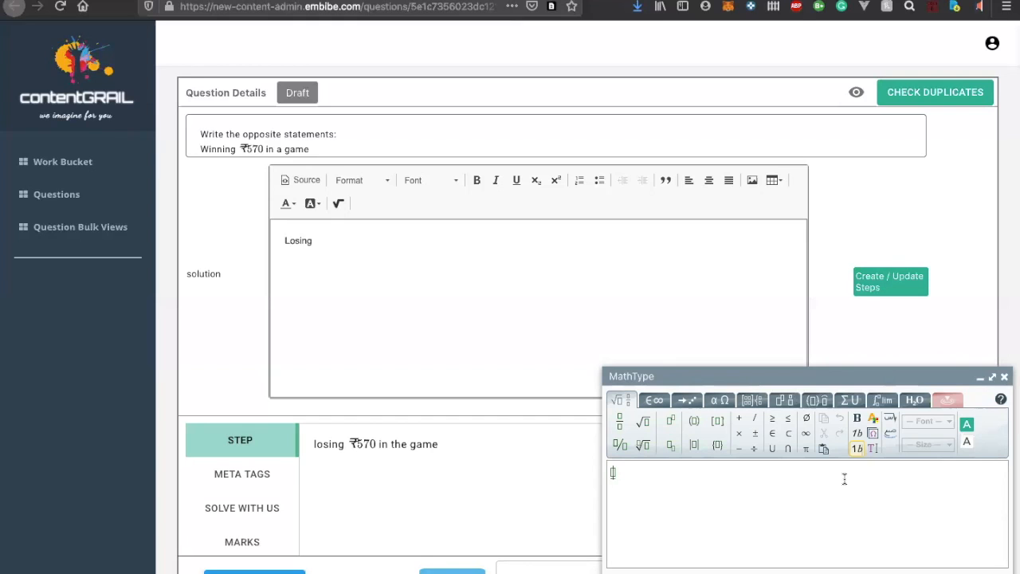
Open the ₹570 equation in the question statement, copy its full content and close the equation editor
{"action": "left_click", "coordinate": [527, 341]}
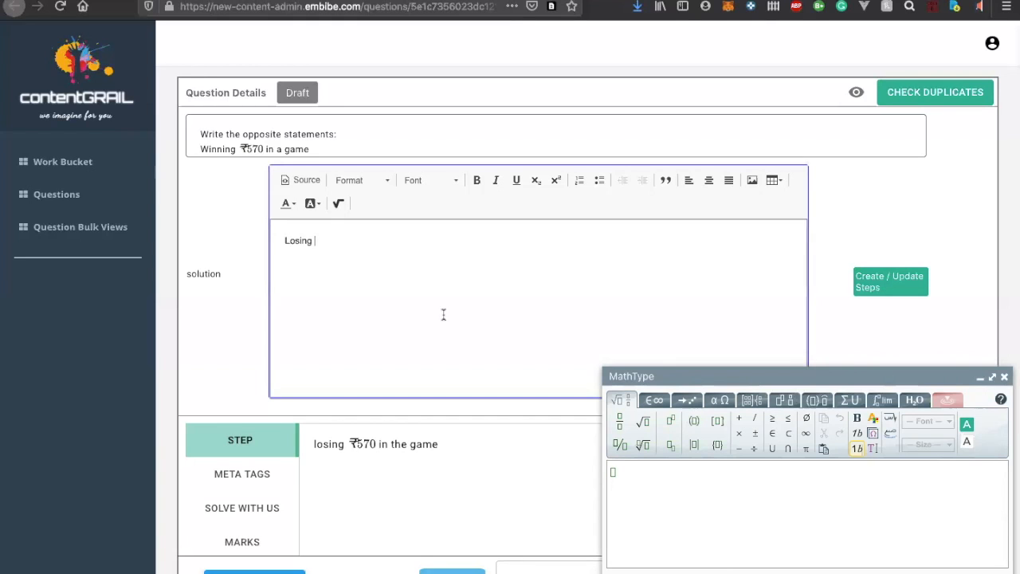
{"action": "left_click", "coordinate": [251, 148]}
{"action": "left_click", "coordinate": [253, 182]}
{"action": "double_click", "coordinate": [247, 176]}
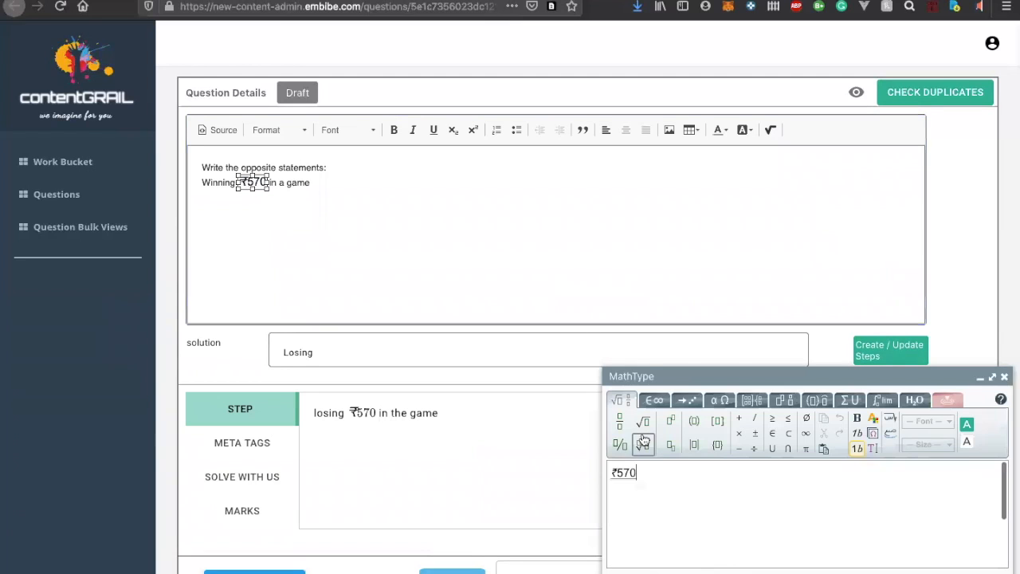
{"action": "key", "text": "ctrl+a"}
{"action": "key", "text": "ctrl+c"}
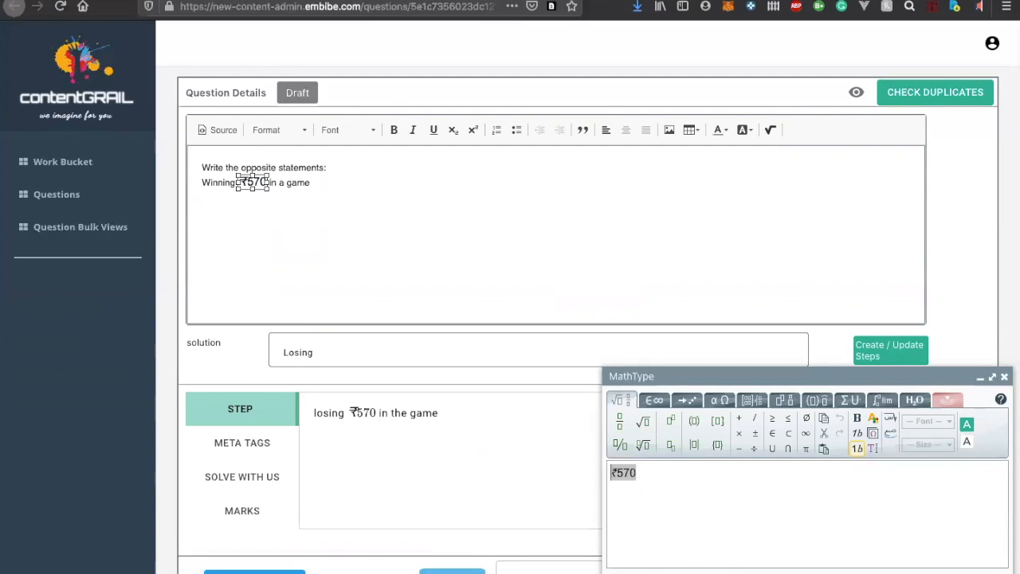
{"action": "left_click", "coordinate": [630, 572]}
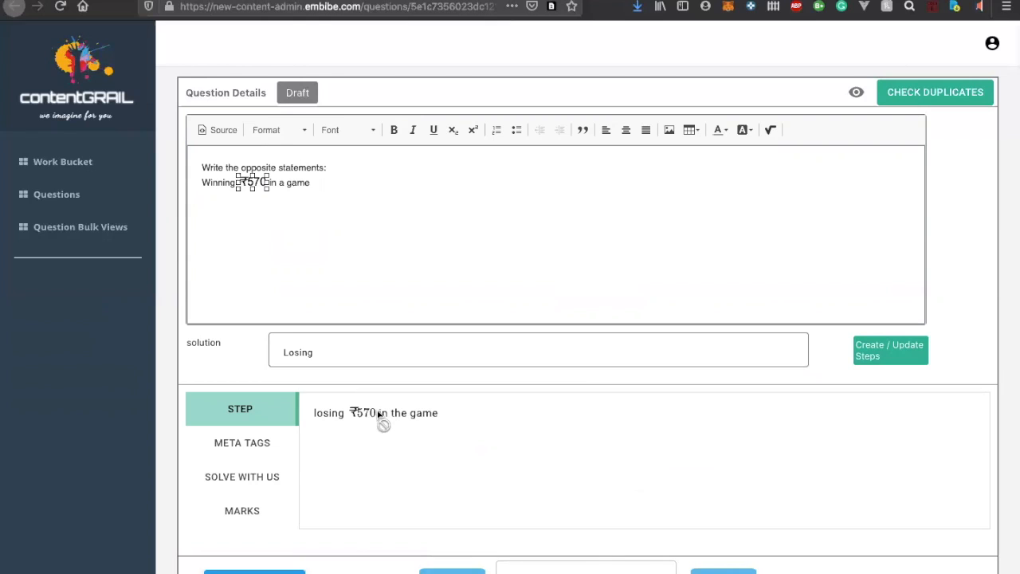
Insert the copied ₹570 as a math equation in the solution and complete the text to read "Losing ₹570 in a game"
{"action": "left_click", "coordinate": [308, 352]}
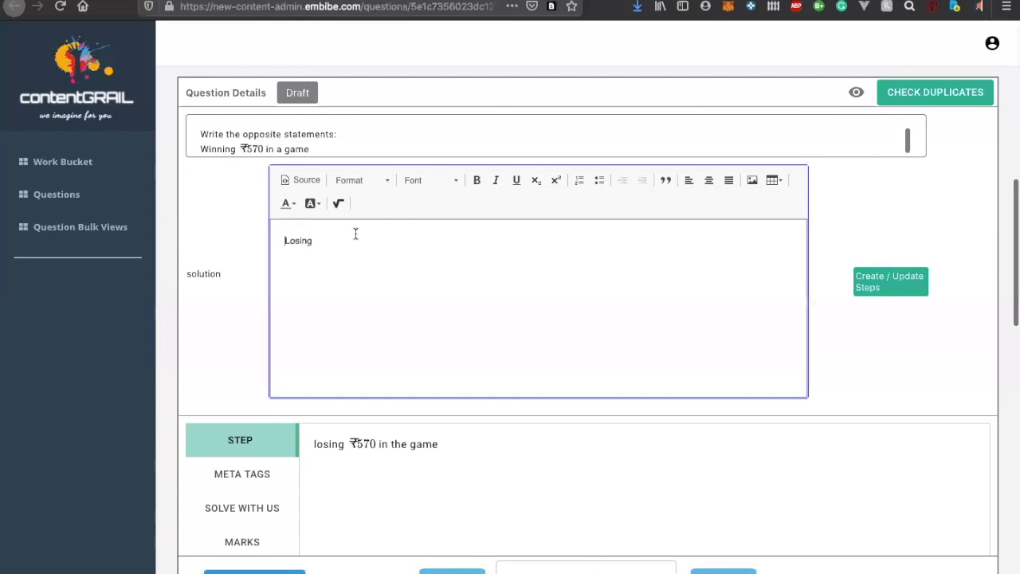
{"action": "left_click", "coordinate": [338, 204]}
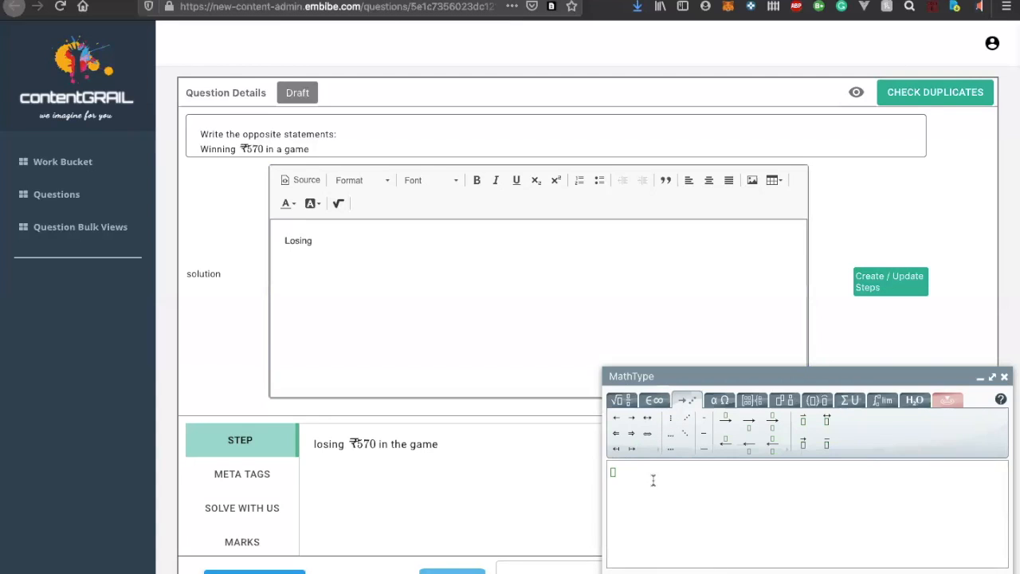
{"action": "key", "text": "ctrl+v"}
{"action": "left_click", "coordinate": [629, 573]}
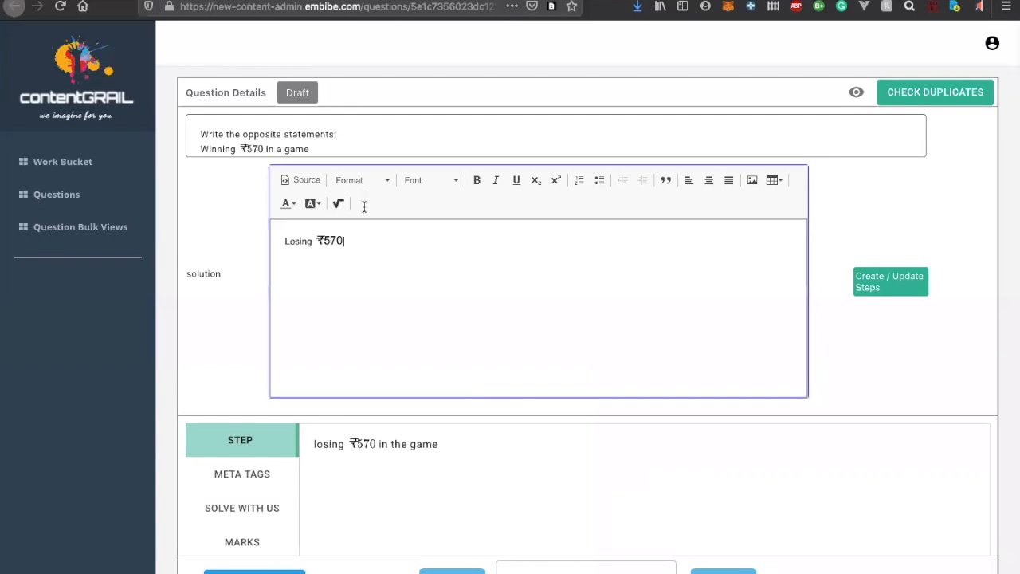
{"action": "type", "text": "in a game"}
Try the block quote format on the whole solution text and undo it
{"action": "left_click_drag", "start_coordinate": [391, 244], "coordinate": [272, 246]}
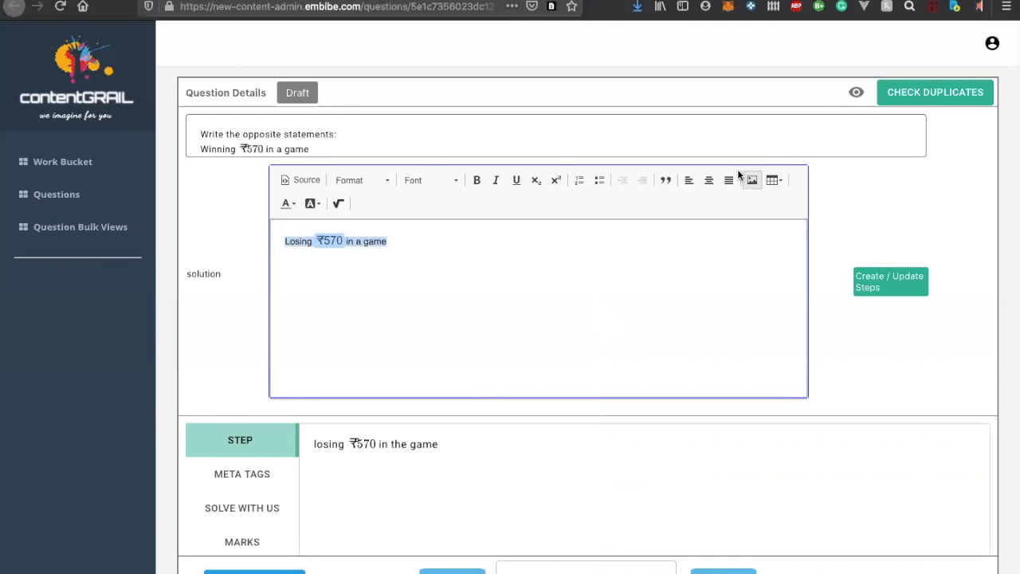
{"action": "left_click", "coordinate": [666, 180]}
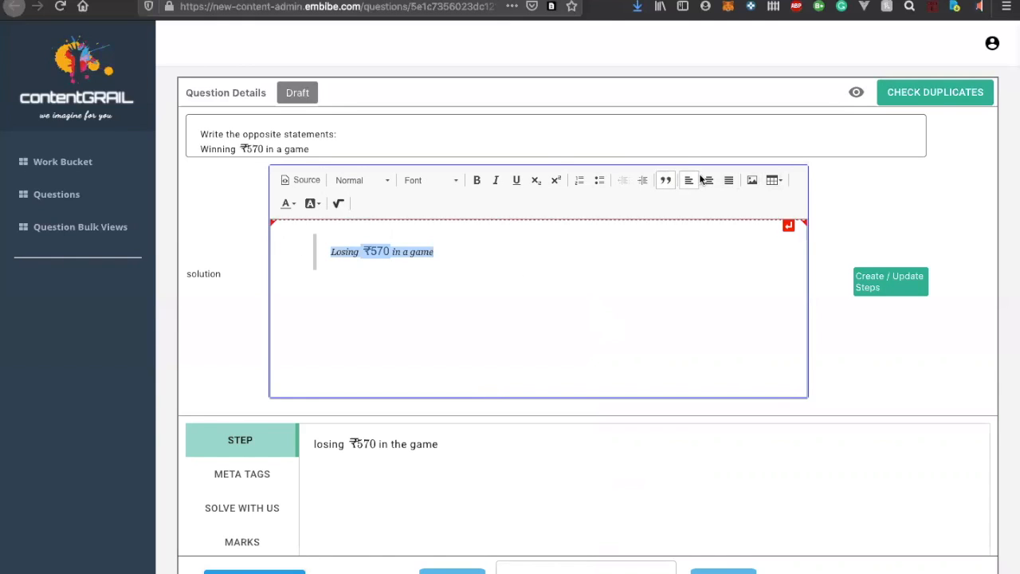
{"action": "left_click", "coordinate": [352, 269]}
{"action": "left_click_drag", "start_coordinate": [337, 251], "coordinate": [452, 252]}
{"action": "key", "text": "super+z"}
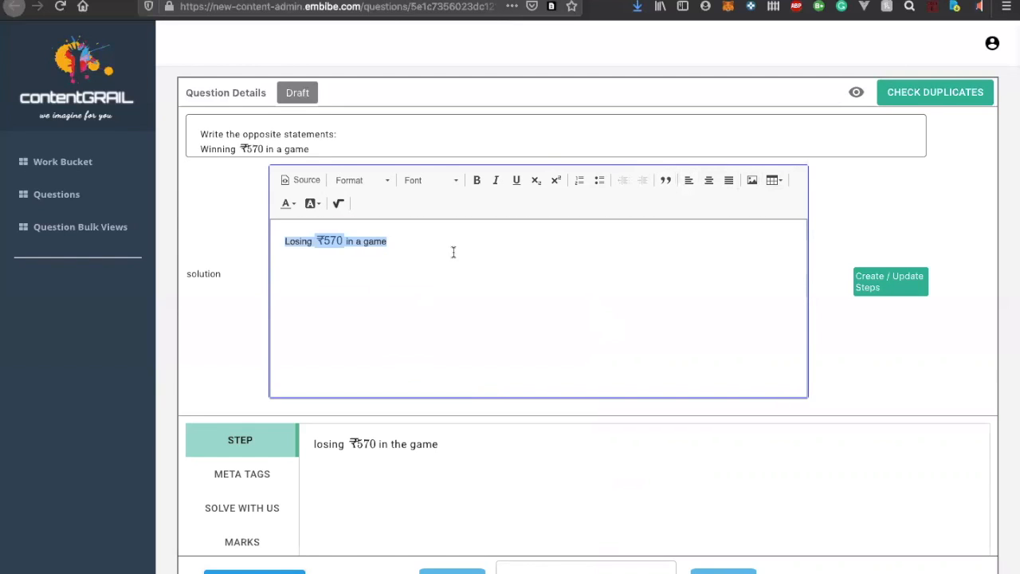
Add a second line reading "lasdadsad" below the answer and format each of the two lines as its own block quote
{"action": "left_click", "coordinate": [416, 259]}
{"action": "key", "text": "Return"}
{"action": "type", "text": "lasdadsad"}
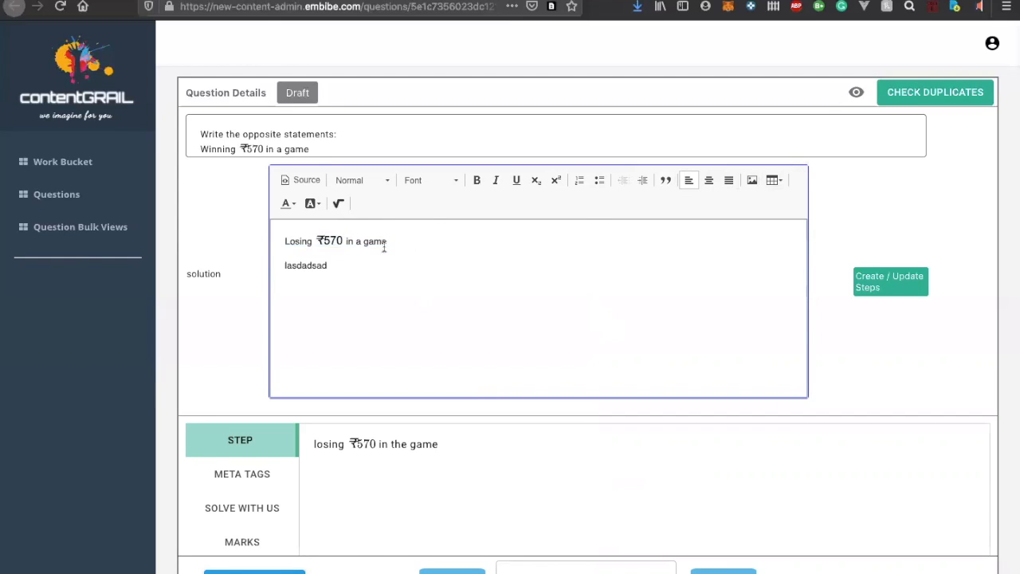
{"action": "left_click_drag", "start_coordinate": [386, 242], "coordinate": [244, 243]}
{"action": "left_click", "coordinate": [665, 180]}
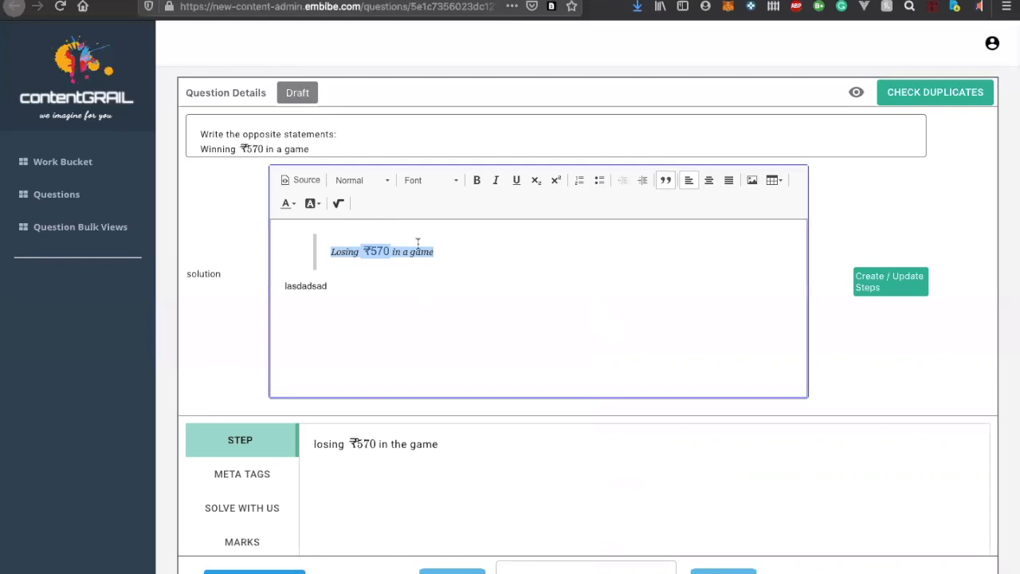
{"action": "left_click_drag", "start_coordinate": [356, 292], "coordinate": [281, 288]}
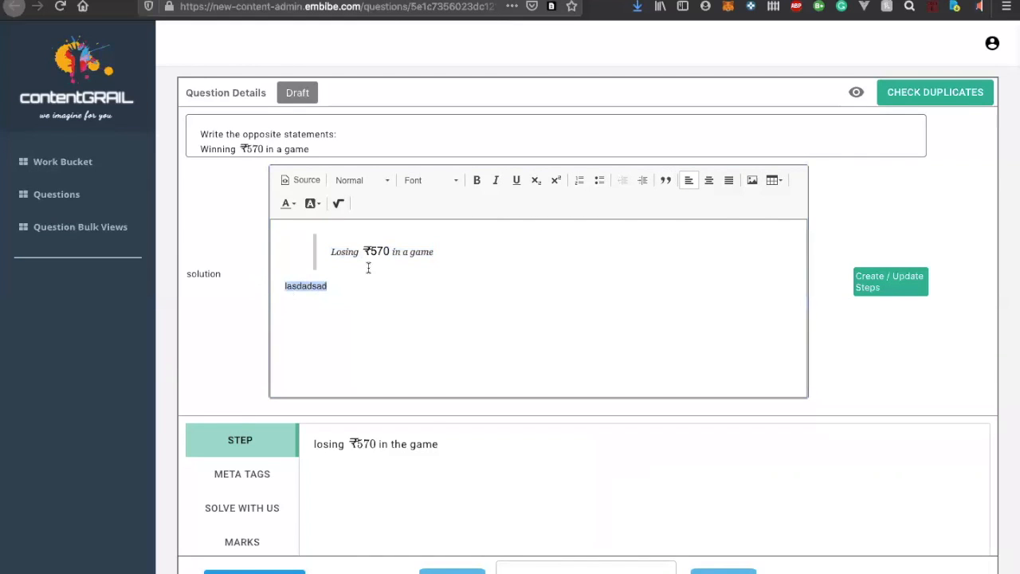
{"action": "left_click", "coordinate": [666, 181]}
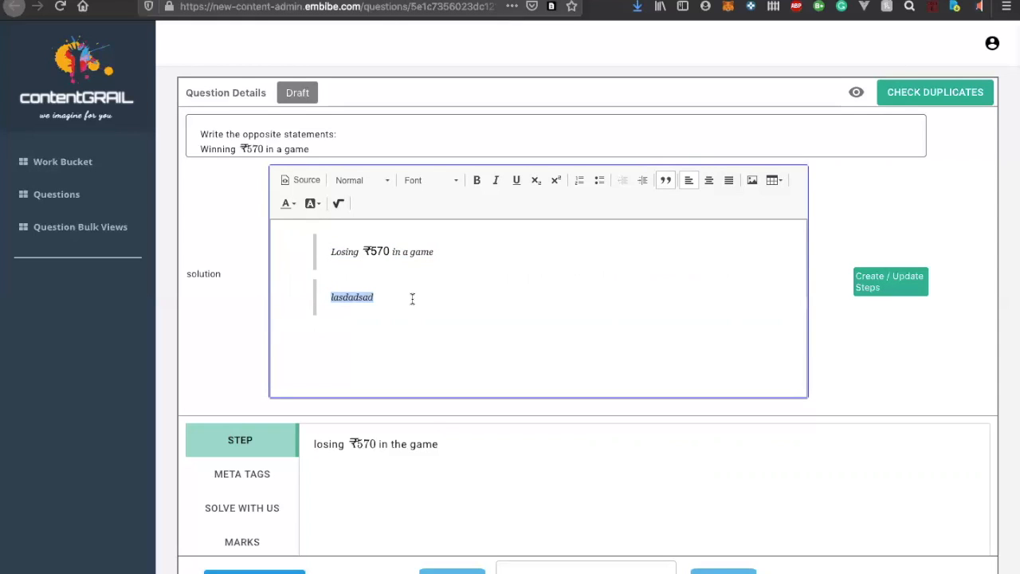
Delete the "lasdadsad" block quote and update the question's steps from the solution
{"action": "key", "text": "BackSpace"}
{"action": "key", "text": "BackSpace"}
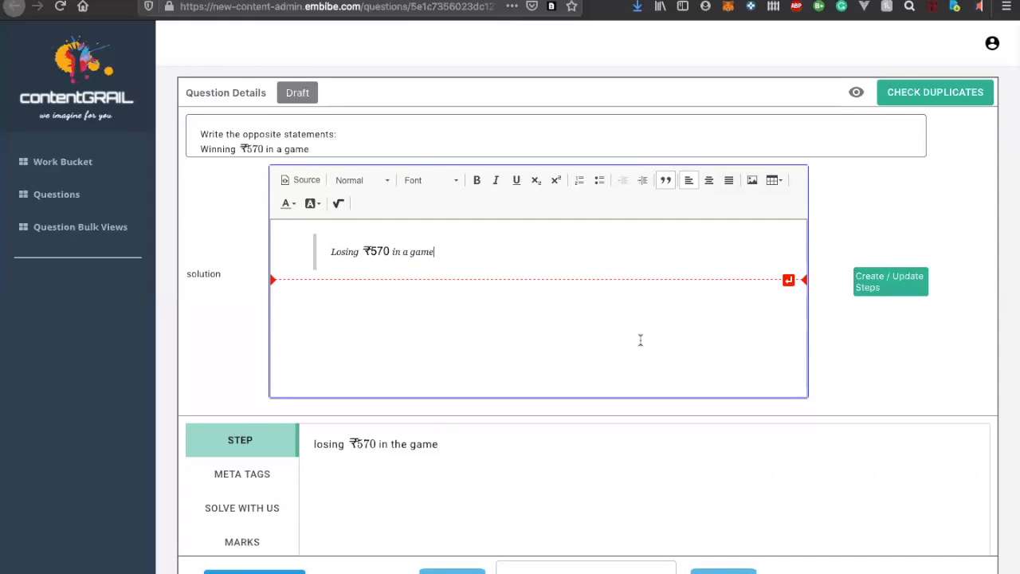
{"action": "left_click", "coordinate": [884, 289]}
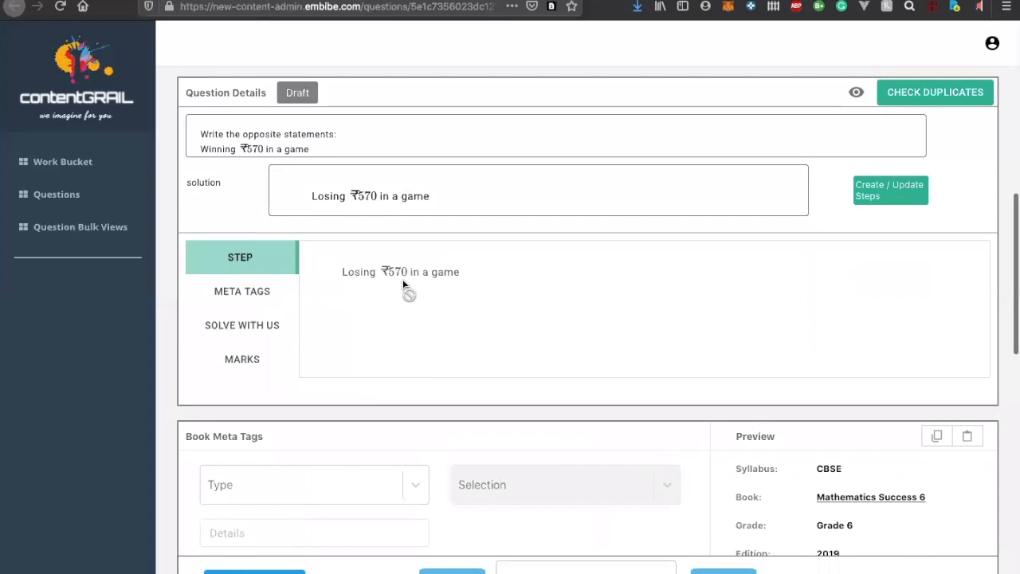
Display the question's meta tags and open the primary concept search
{"action": "left_click", "coordinate": [223, 295]}
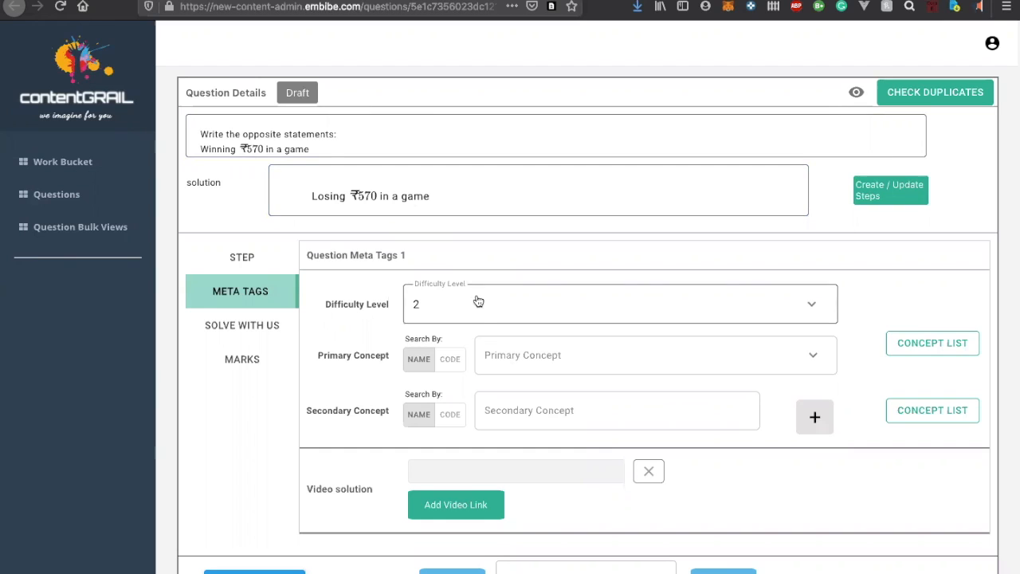
{"action": "left_click", "coordinate": [484, 354]}
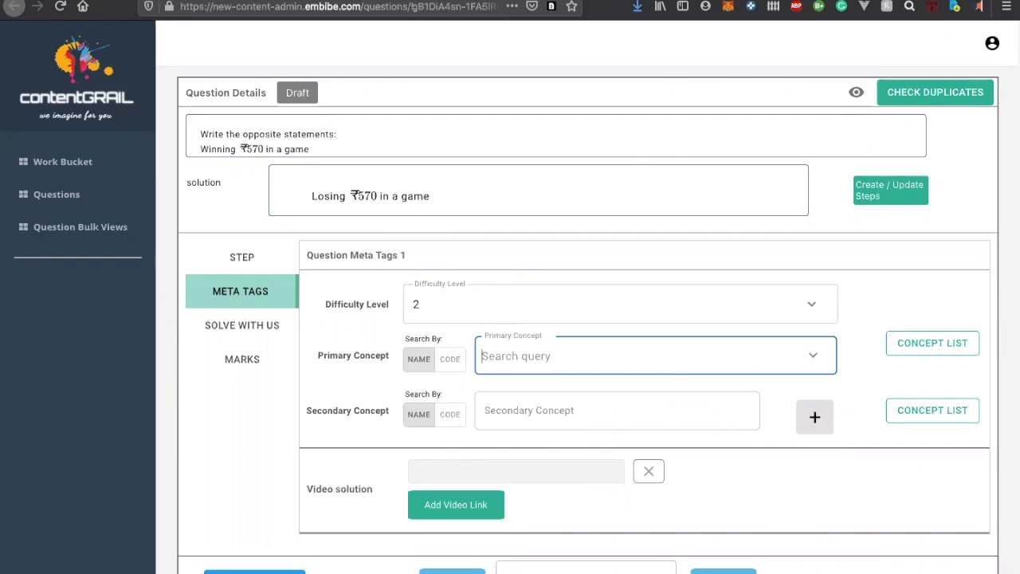
Switch to the Output spreadsheet and examine the chapter and topic names listed for book EL06M007
{"action": "left_click", "coordinate": [420, 1]}
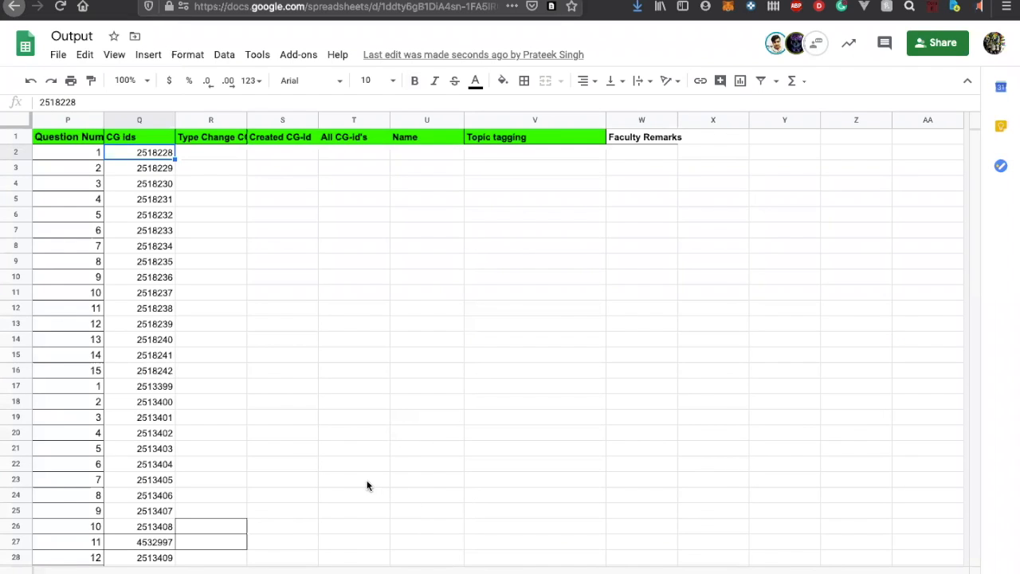
{"action": "scroll", "coordinate": [152, 157], "scroll_direction": "left", "scroll_amount": 1}
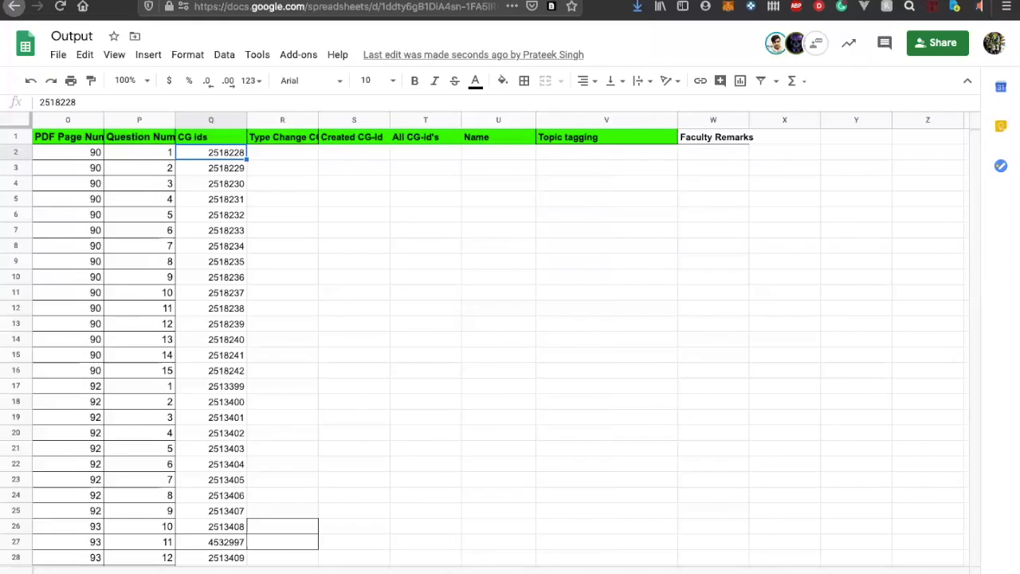
{"action": "left_click", "coordinate": [470, 573]}
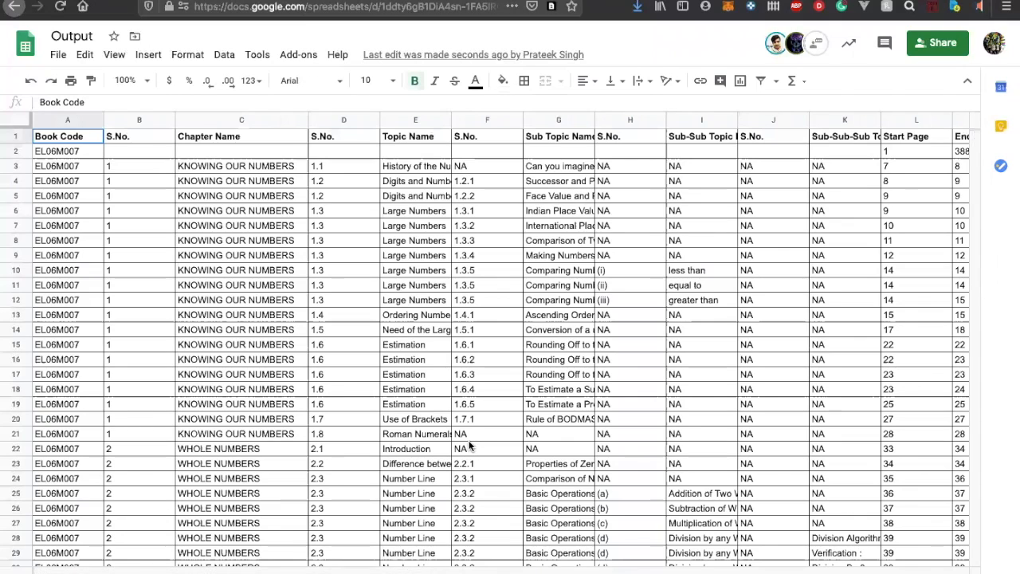
{"action": "scroll", "coordinate": [470, 446], "scroll_direction": "down", "scroll_amount": 10}
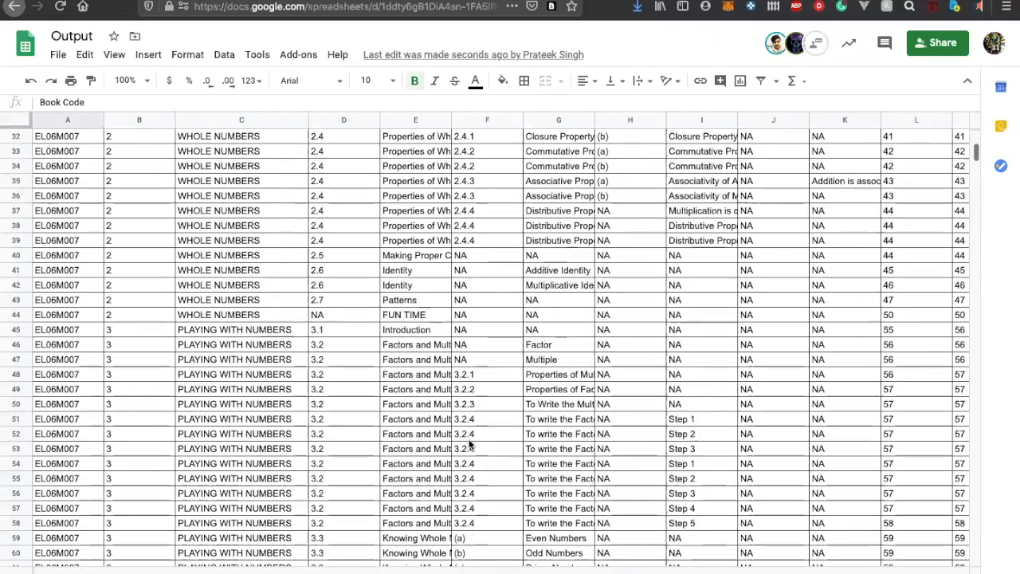
{"action": "scroll", "coordinate": [470, 445], "scroll_direction": "down", "scroll_amount": 12}
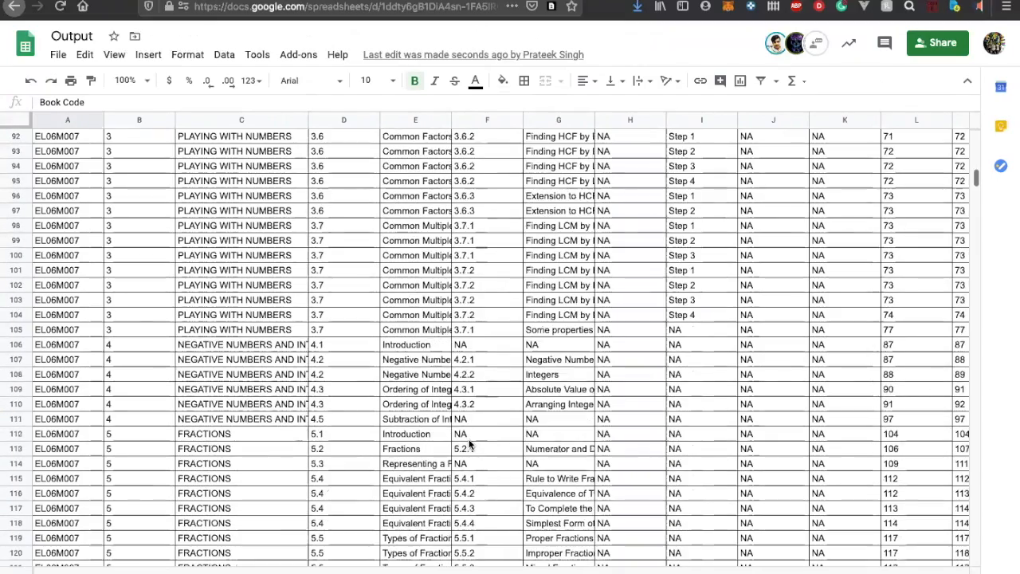
{"action": "scroll", "coordinate": [470, 444], "scroll_direction": "down", "scroll_amount": 10}
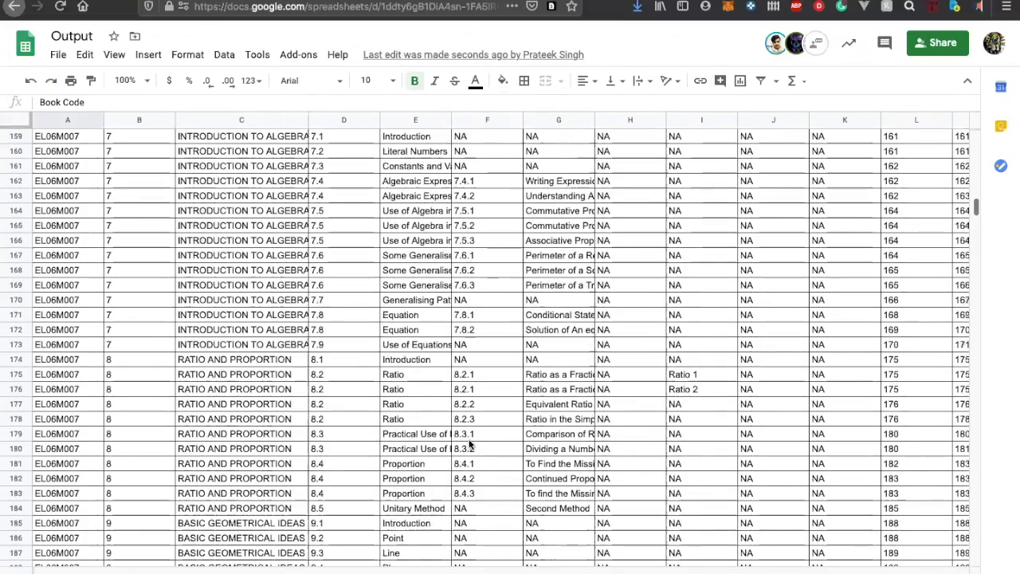
{"action": "scroll", "coordinate": [470, 445], "scroll_direction": "down", "scroll_amount": 10}
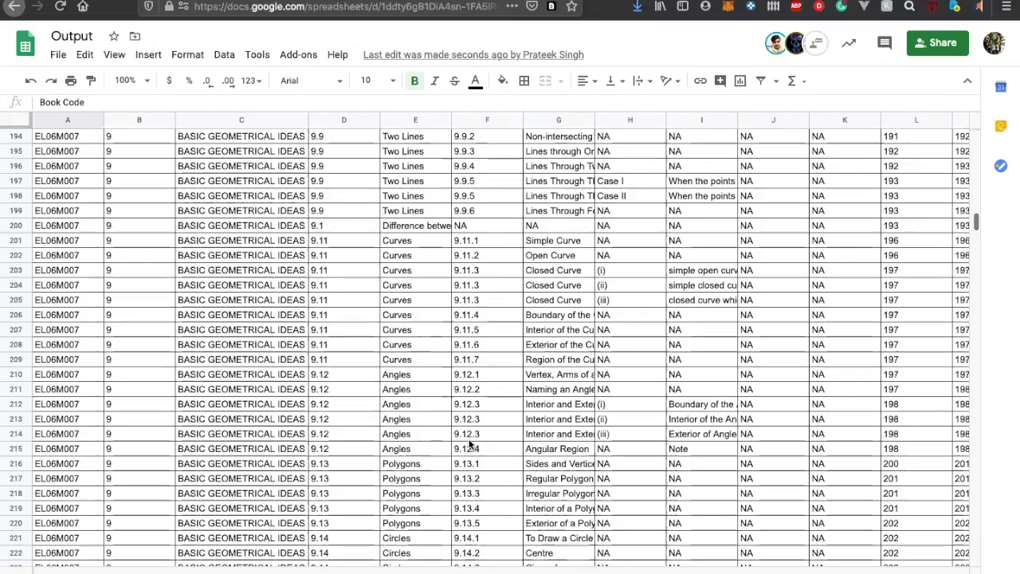
{"action": "scroll", "coordinate": [470, 445], "scroll_direction": "down", "scroll_amount": 12}
{"action": "scroll", "coordinate": [470, 447], "scroll_direction": "up", "scroll_amount": 14}
{"action": "scroll", "coordinate": [470, 448], "scroll_direction": "up", "scroll_amount": 20}
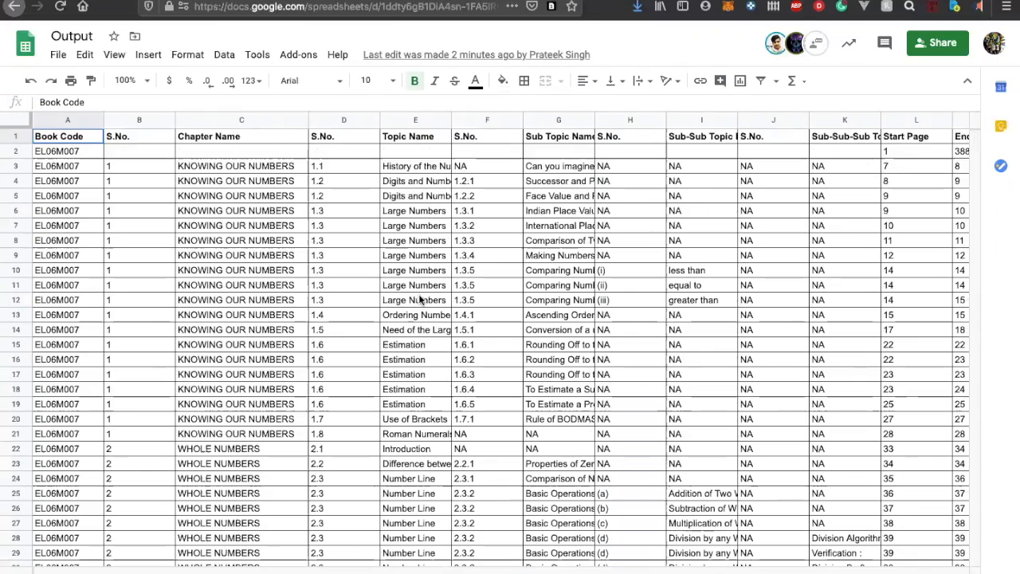
Copy the topic name "History of the Numbers" from the spreadsheet and search contentGRAIL's primary concepts for it
{"action": "left_click", "coordinate": [407, 196]}
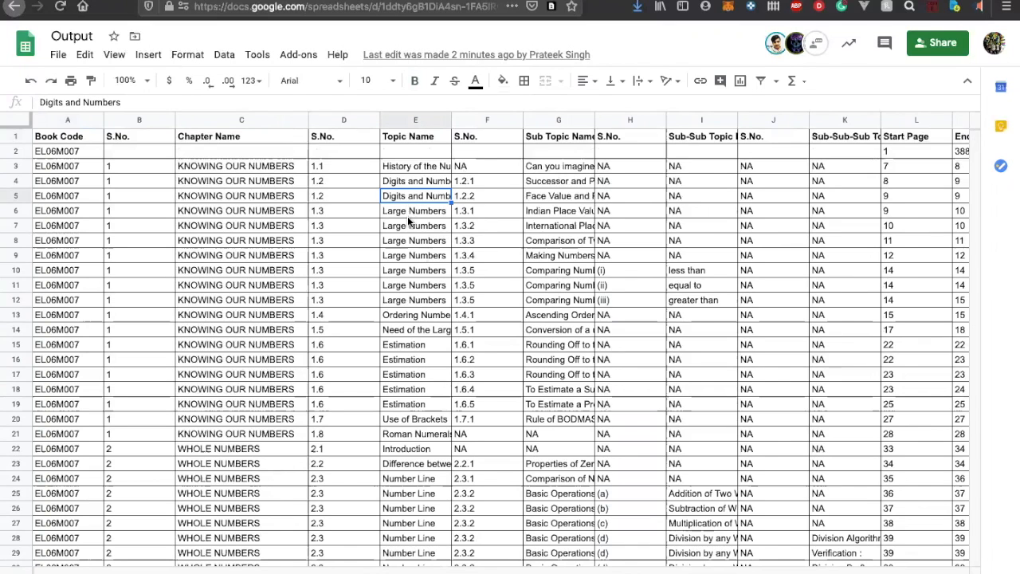
{"action": "scroll", "coordinate": [407, 216], "scroll_direction": "down", "scroll_amount": 2}
{"action": "scroll", "coordinate": [407, 216], "scroll_direction": "down", "scroll_amount": 1}
{"action": "scroll", "coordinate": [407, 216], "scroll_direction": "up", "scroll_amount": 3}
{"action": "left_click", "coordinate": [412, 182]}
{"action": "left_click", "coordinate": [411, 167]}
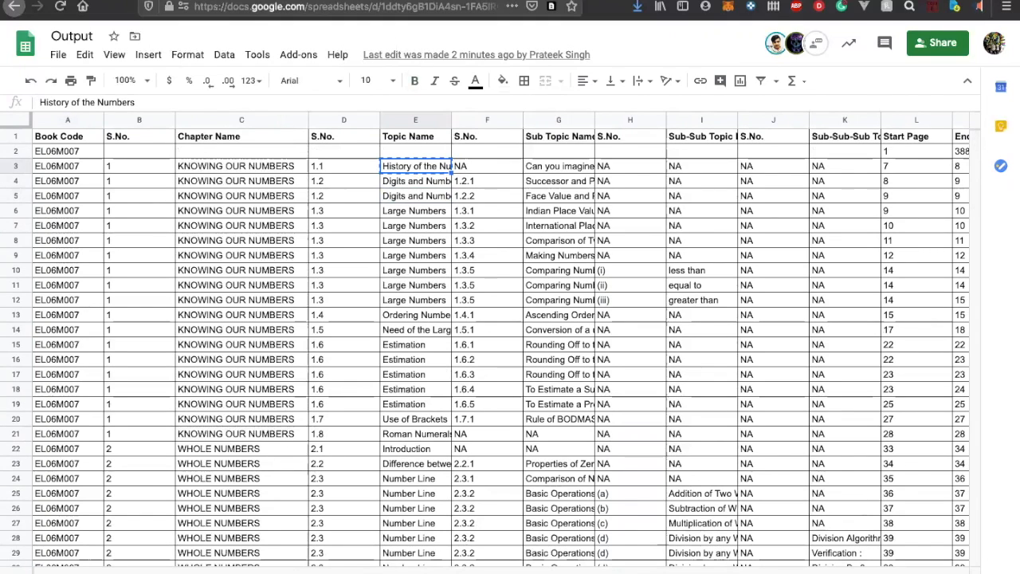
{"action": "left_click", "coordinate": [237, 1]}
{"action": "type", "text": "History of the Numbers."}
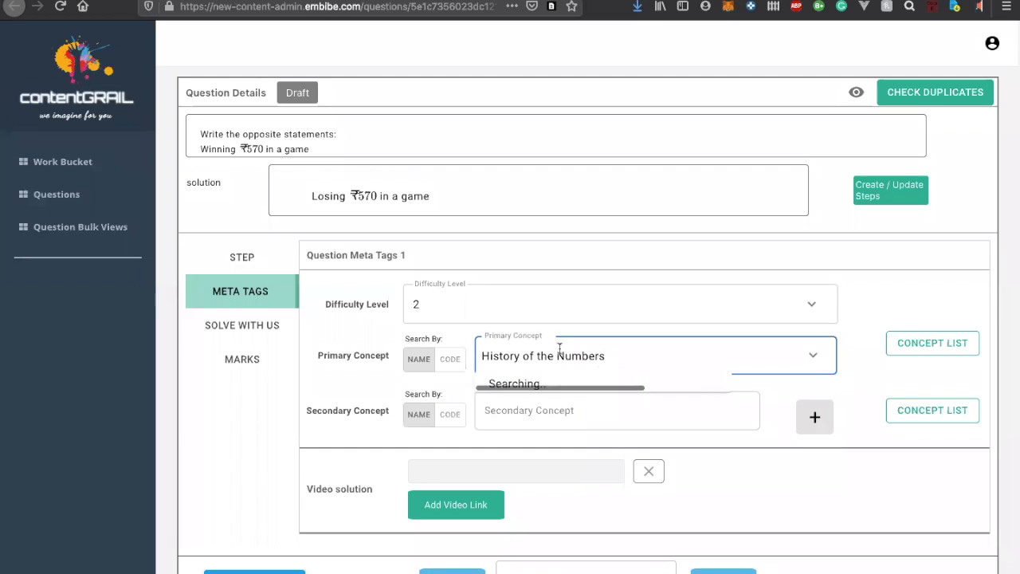
{"action": "key", "text": "BackSpace"}
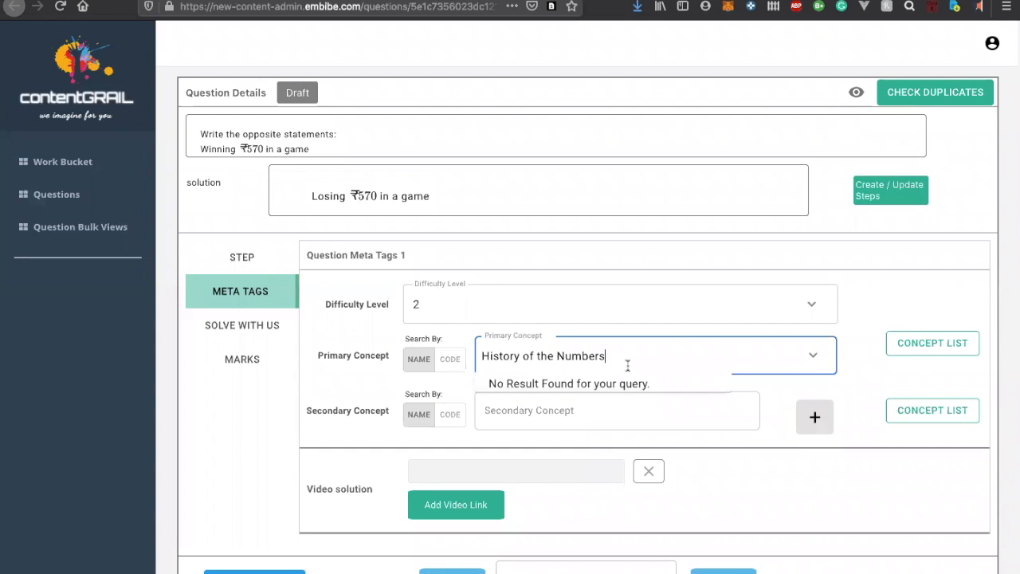
Shorten the primary concept search query to "Numbers"
{"action": "key", "text": "ctrl+shift+Left"}
{"action": "key", "text": "ctrl+shift+Left"}
{"action": "key", "text": "ctrl+shift+Left"}
{"action": "key", "text": "BackSpace"}
{"action": "key", "text": "ctrl+shift+Left"}
{"action": "key", "text": "BackSpace"}
{"action": "type", "text": "Numb"}
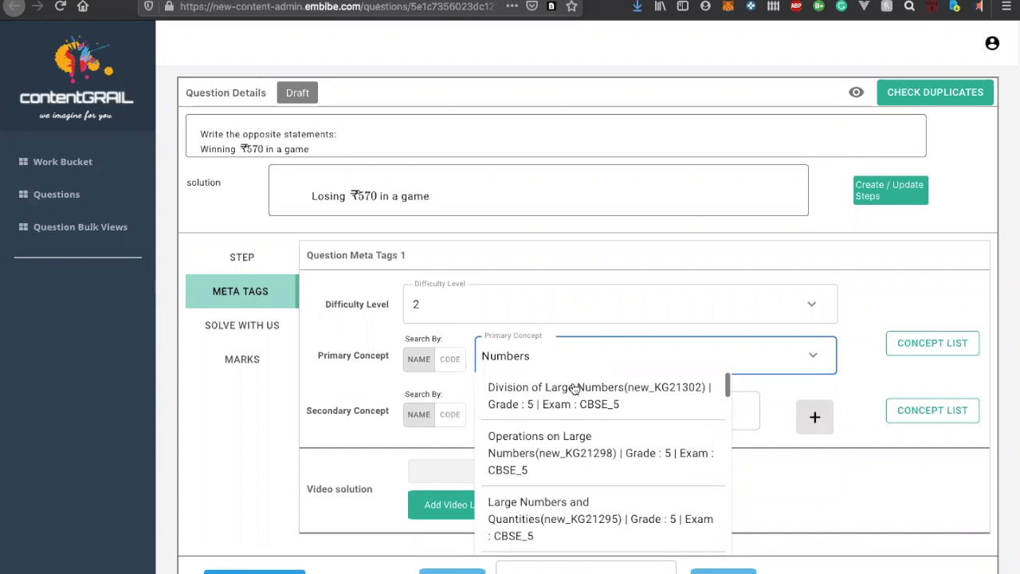
Examine the concepts suggested for "Numbers", comparing their codes, grades and exams
{"action": "scroll", "coordinate": [568, 408], "scroll_direction": "down", "scroll_amount": 10}
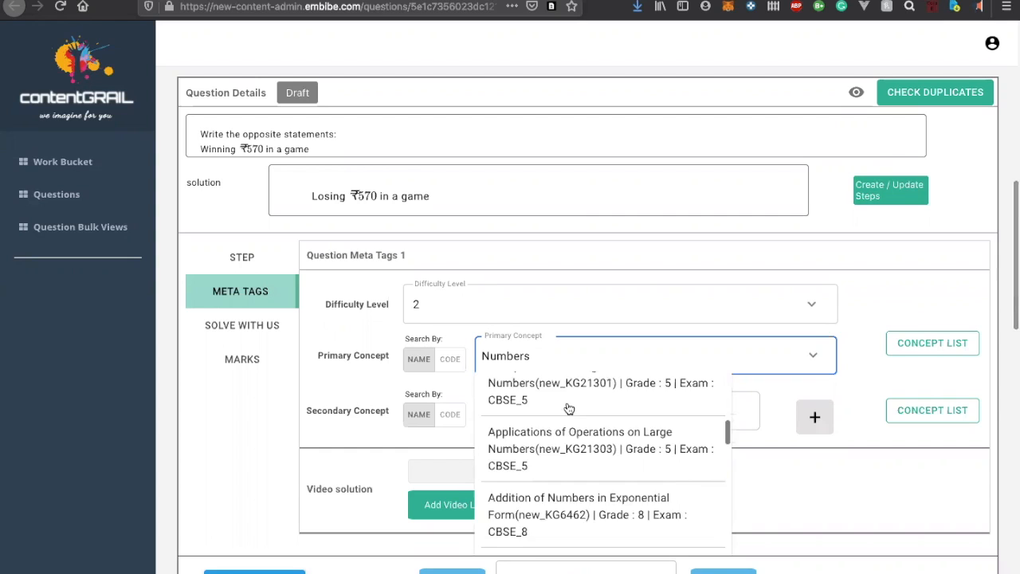
{"action": "scroll", "coordinate": [568, 409], "scroll_direction": "down", "scroll_amount": 5}
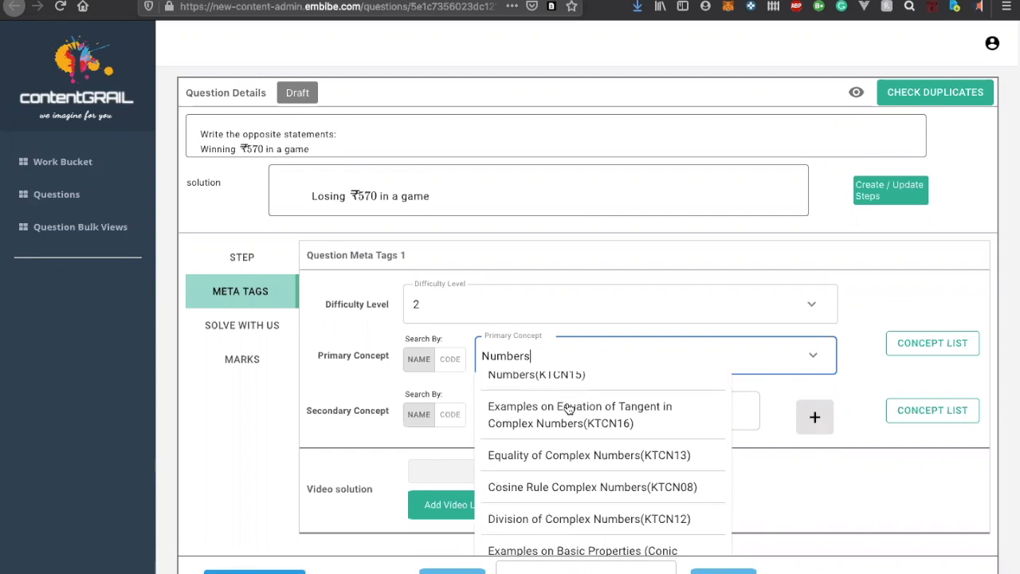
{"action": "scroll", "coordinate": [579, 434], "scroll_direction": "down", "scroll_amount": 2}
{"action": "scroll", "coordinate": [579, 434], "scroll_direction": "up", "scroll_amount": 6}
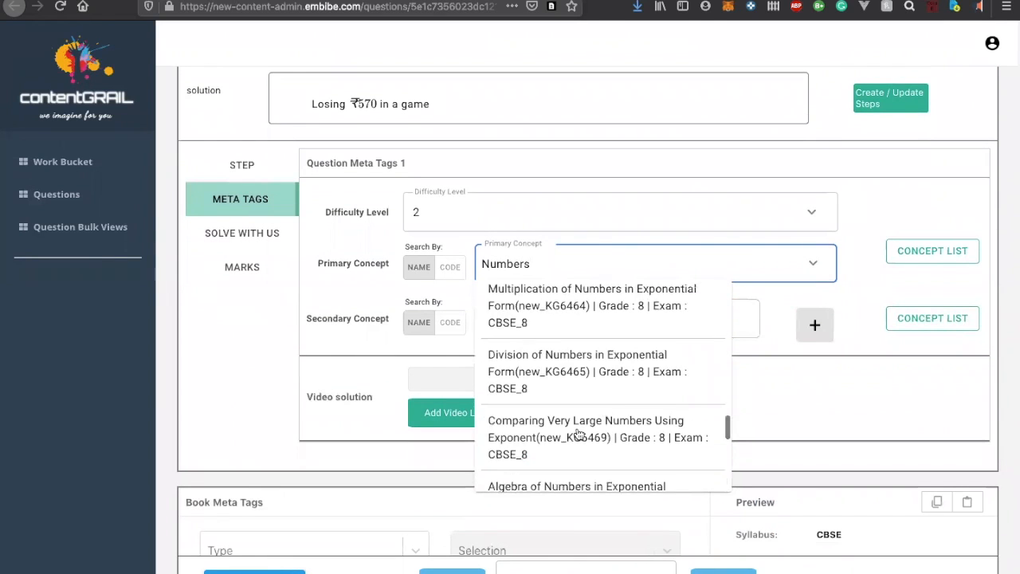
{"action": "scroll", "coordinate": [578, 435], "scroll_direction": "up", "scroll_amount": 5}
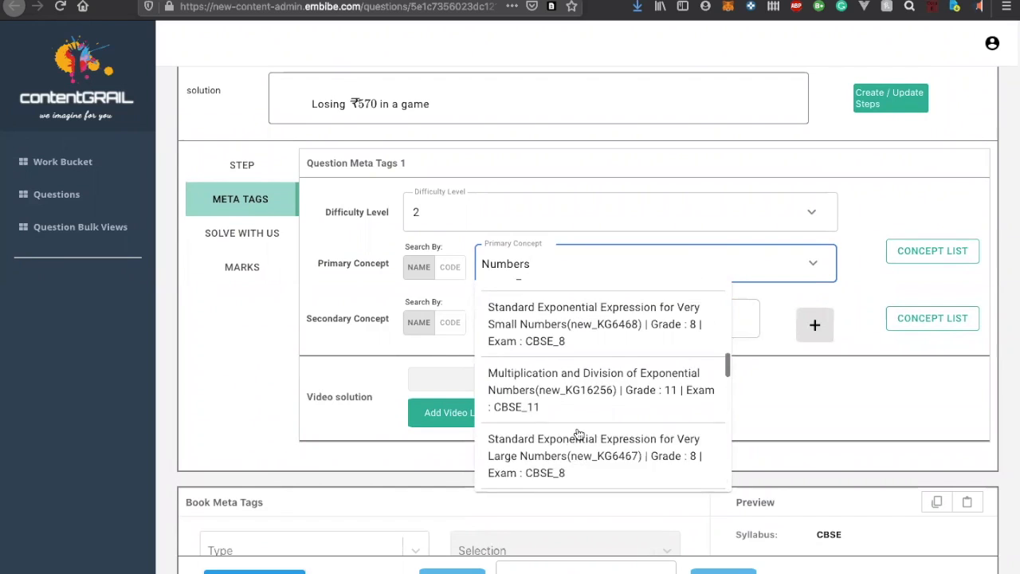
{"action": "scroll", "coordinate": [578, 434], "scroll_direction": "up", "scroll_amount": 5}
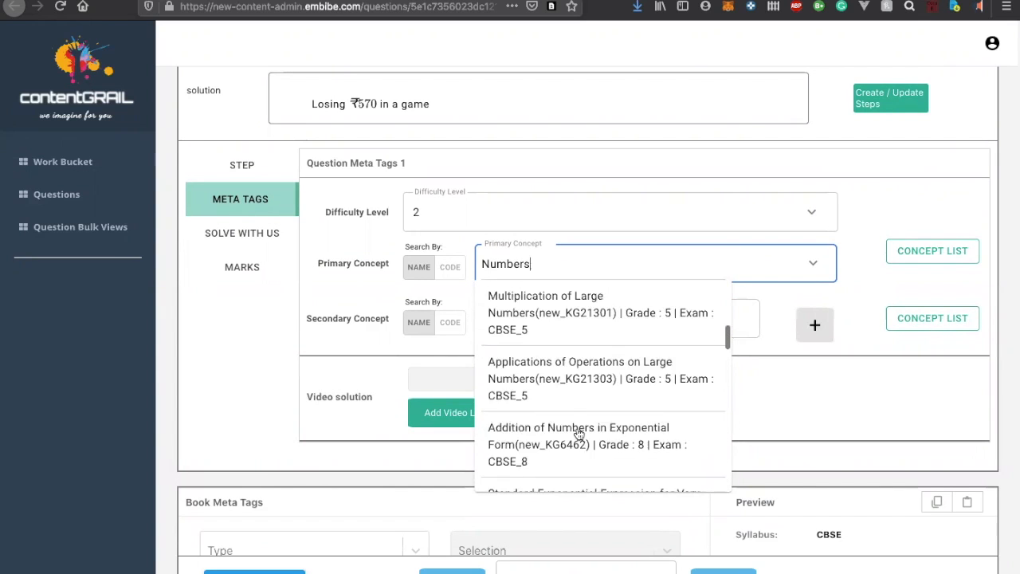
{"action": "scroll", "coordinate": [578, 434], "scroll_direction": "up", "scroll_amount": 5}
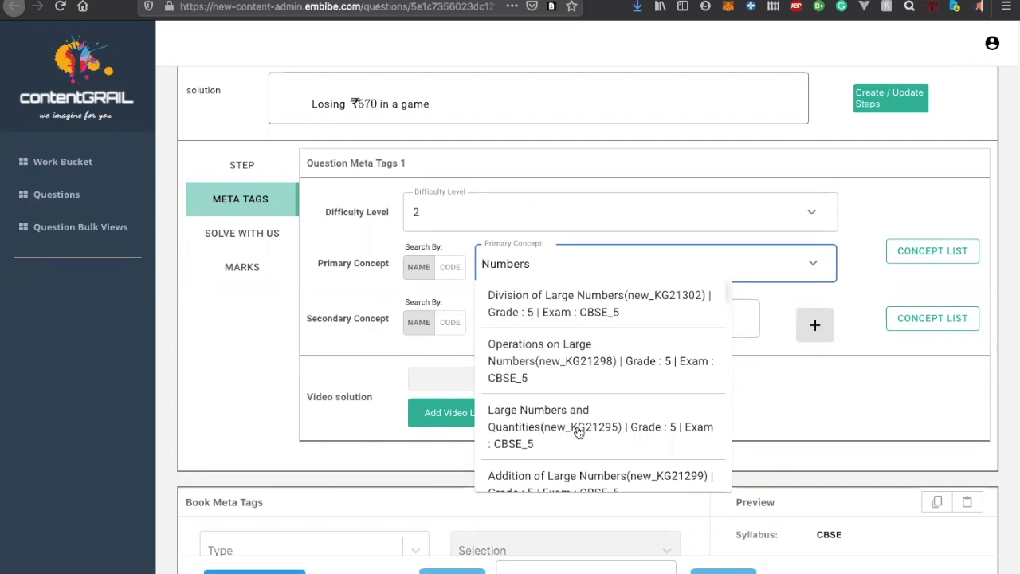
{"action": "scroll", "coordinate": [578, 434], "scroll_direction": "up", "scroll_amount": 2}
Look up the chapter name KNOWING OUR NUMBERS in the spreadsheet and search contentGRAIL's primary concepts for "knowing"
{"action": "key", "text": "ctrl+Tab"}
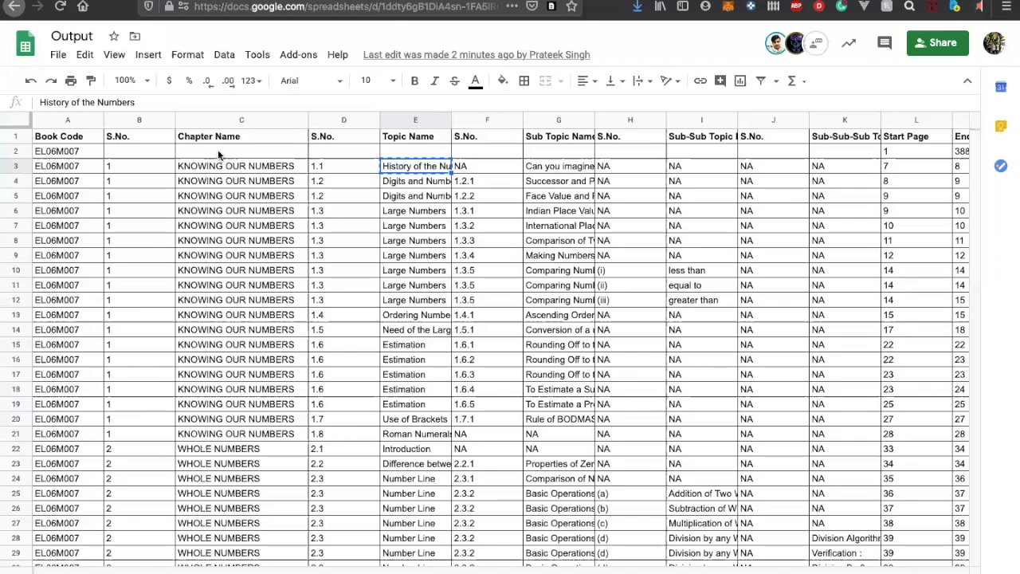
{"action": "left_click", "coordinate": [243, 171]}
{"action": "key", "text": "ctrl+t"}
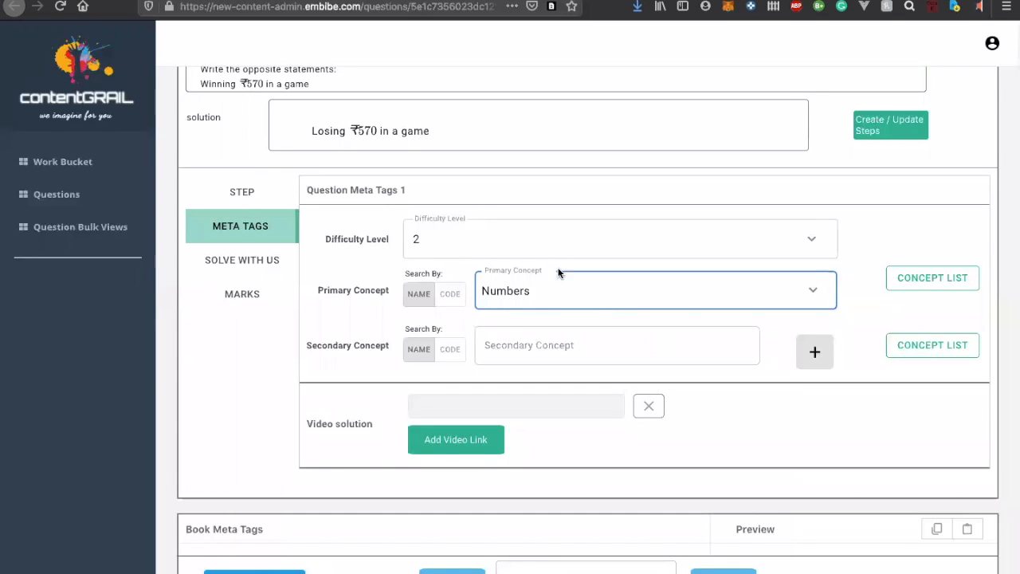
{"action": "double_click", "coordinate": [540, 292]}
{"action": "type", "text": "know"}
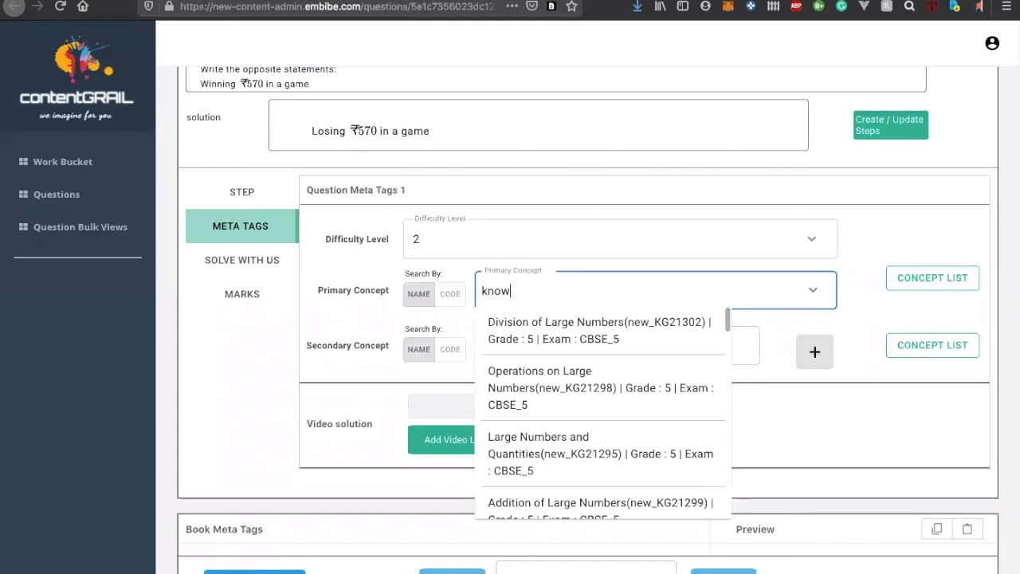
{"action": "type", "text": "igng"}
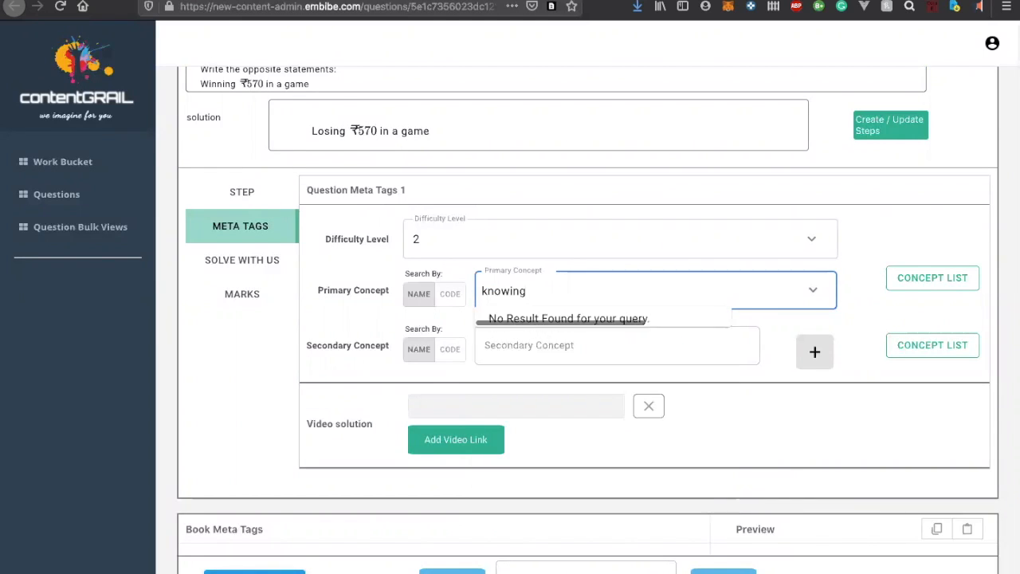
Replace the primary concept search query with "number"
{"action": "key", "text": "ctrl+a"}
{"action": "key", "text": "BackSpace"}
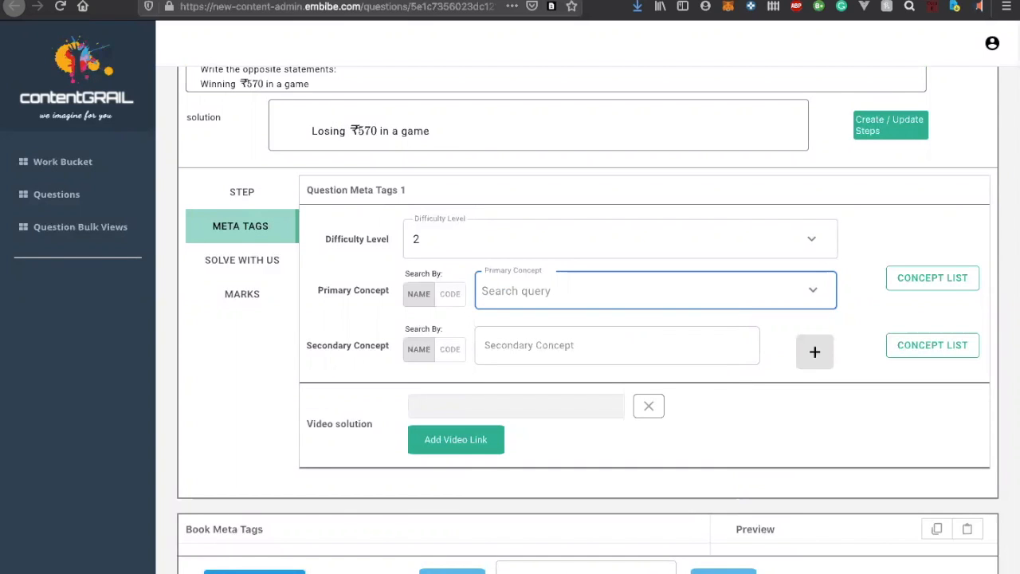
{"action": "type", "text": "number"}
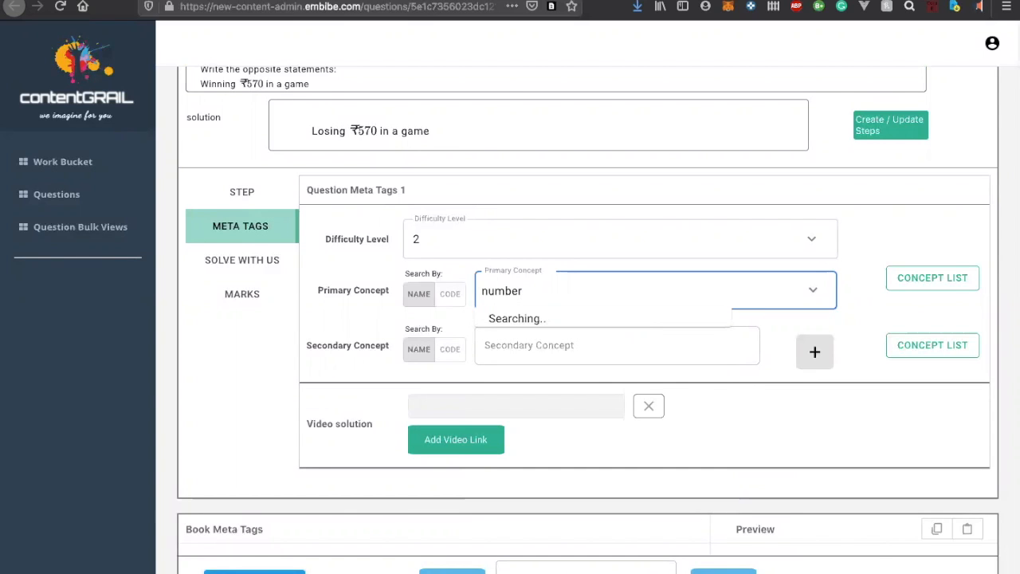
Return to the spreadsheet's book index and examine its subtopic and page columns across the chapters
{"action": "key", "text": "ctrl+Tab"}
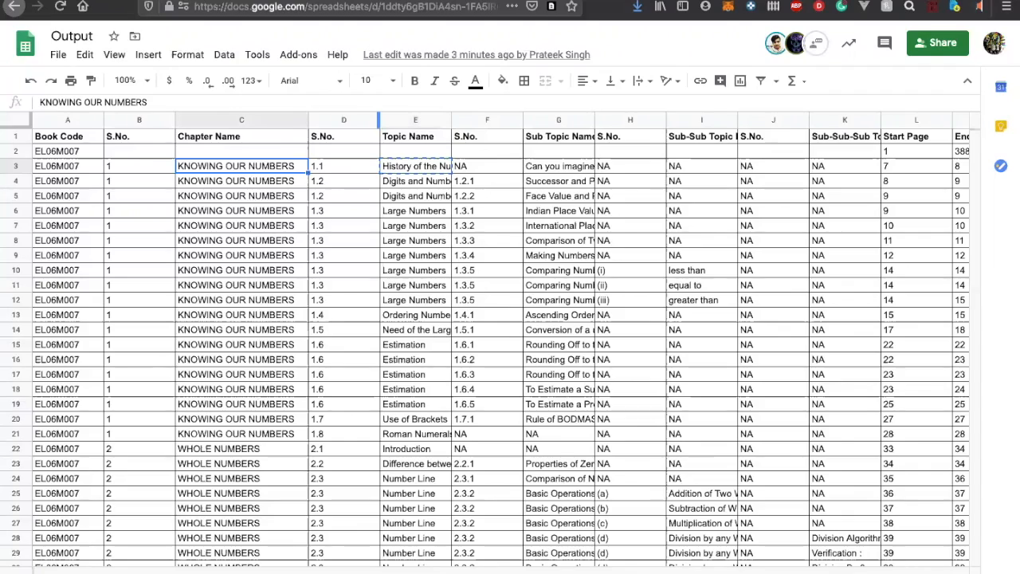
{"action": "key", "text": "ctrl+shift+Tab"}
{"action": "key", "text": "ctrl+Tab"}
{"action": "scroll", "coordinate": [541, 340], "scroll_direction": "right", "scroll_amount": 2}
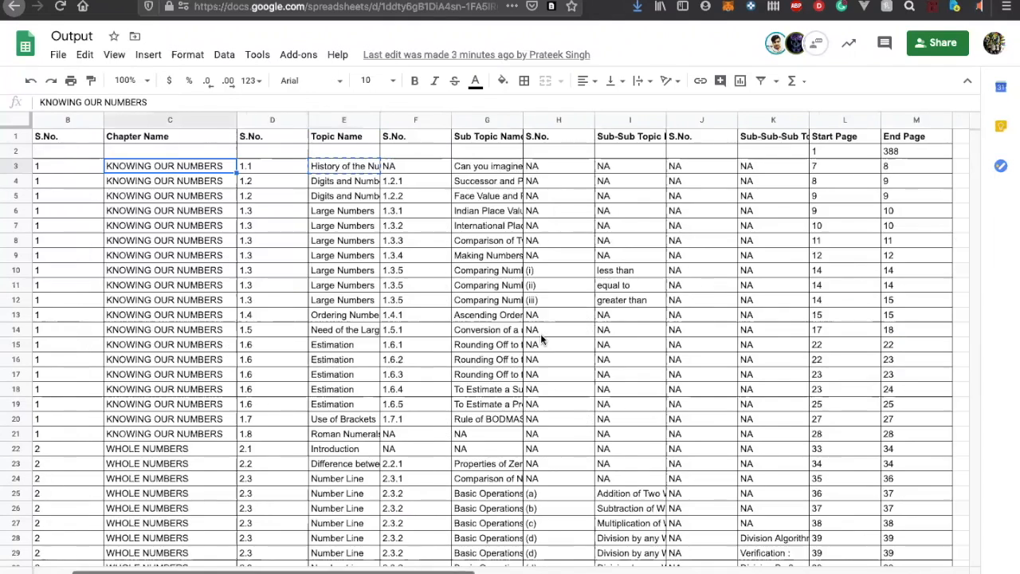
{"action": "scroll", "coordinate": [541, 340], "scroll_direction": "right", "scroll_amount": 10}
{"action": "scroll", "coordinate": [541, 340], "scroll_direction": "down", "scroll_amount": 20}
{"action": "scroll", "coordinate": [541, 340], "scroll_direction": "left", "scroll_amount": 5}
{"action": "scroll", "coordinate": [540, 340], "scroll_direction": "down", "scroll_amount": 20}
{"action": "scroll", "coordinate": [541, 339], "scroll_direction": "right", "scroll_amount": 2}
{"action": "scroll", "coordinate": [540, 339], "scroll_direction": "up", "scroll_amount": 20}
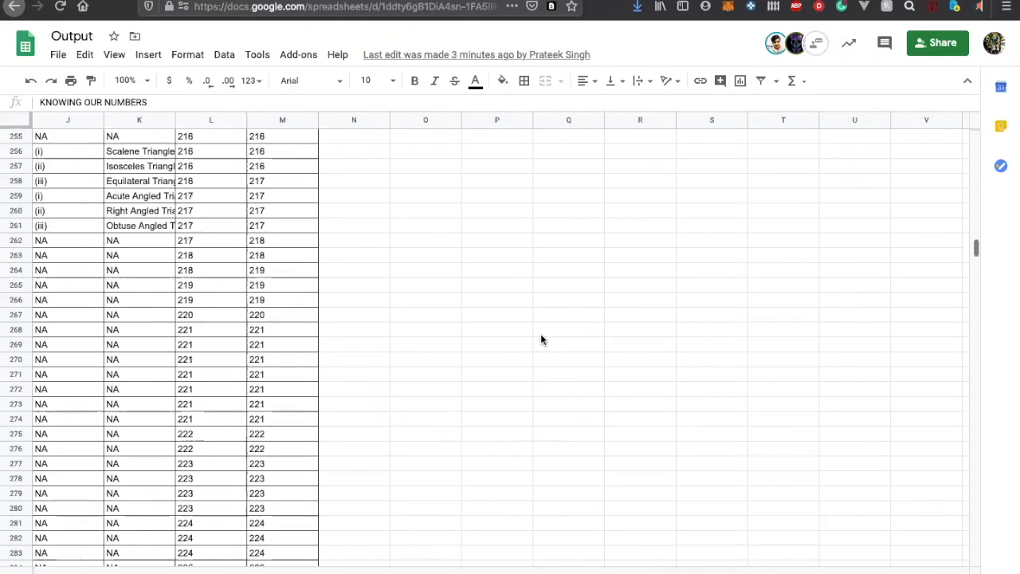
{"action": "scroll", "coordinate": [542, 340], "scroll_direction": "left", "scroll_amount": 1}
{"action": "scroll", "coordinate": [541, 339], "scroll_direction": "up", "scroll_amount": 20}
Show the sheet with the CG ids and examine the topic tagging of the questions already completed
{"action": "left_click", "coordinate": [638, 572]}
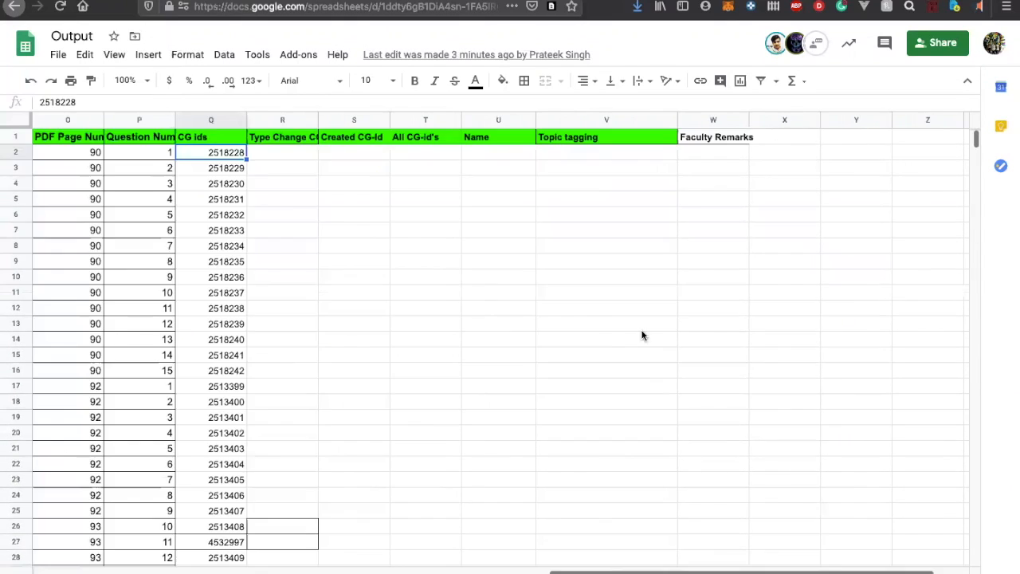
{"action": "scroll", "coordinate": [643, 335], "scroll_direction": "down", "scroll_amount": 20}
{"action": "scroll", "coordinate": [643, 335], "scroll_direction": "down", "scroll_amount": 1}
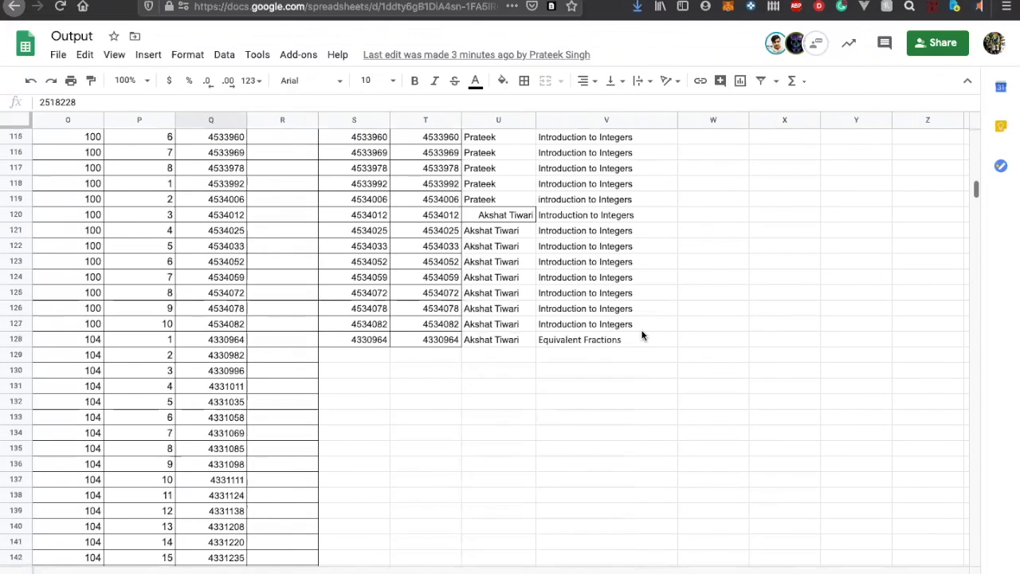
{"action": "scroll", "coordinate": [642, 336], "scroll_direction": "up", "scroll_amount": 6}
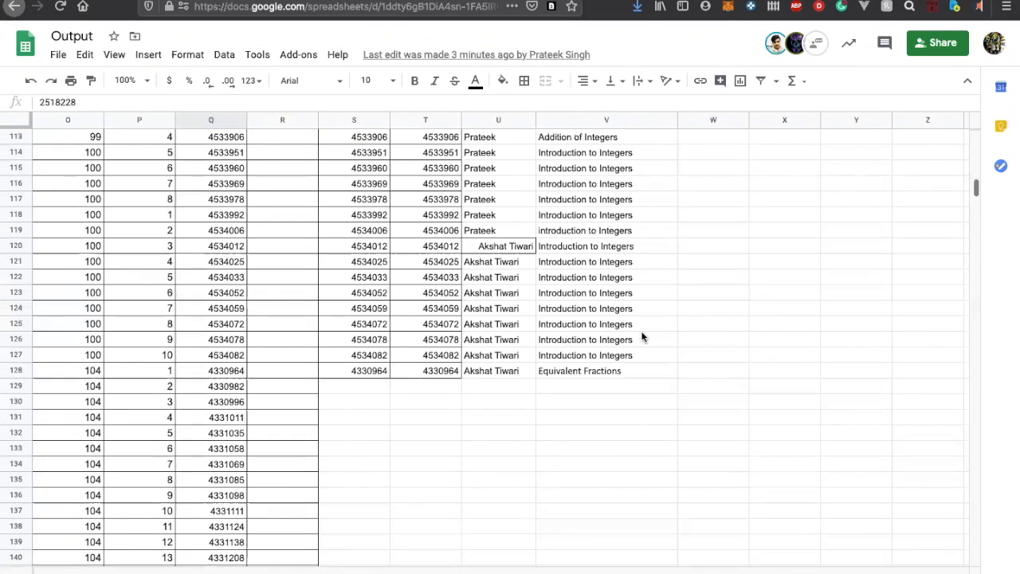
Switch to contentGRAIL and search the primary concepts for "introduction to in"
{"action": "key", "text": "ctrl+Tab"}
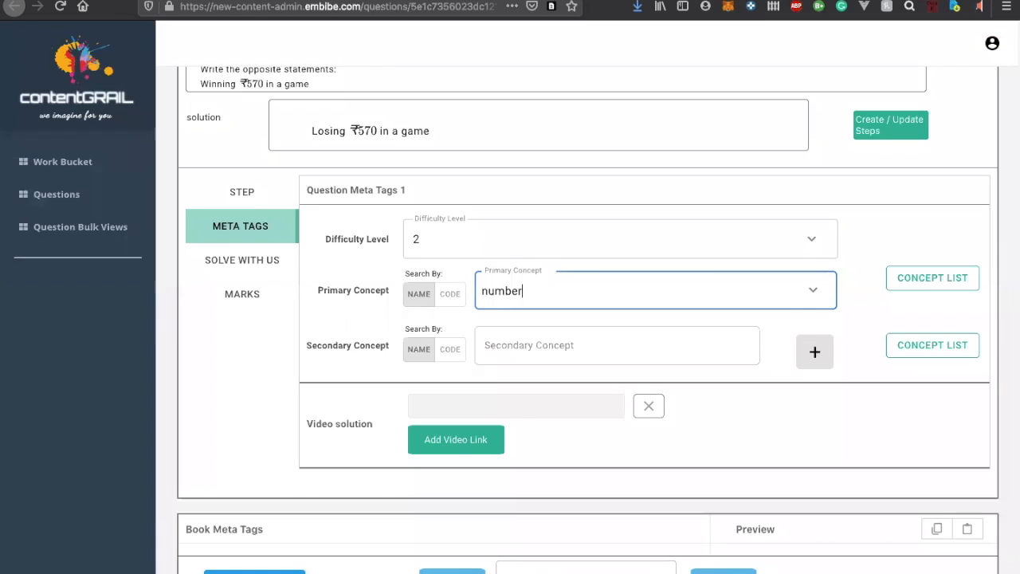
{"action": "double_click", "coordinate": [513, 290]}
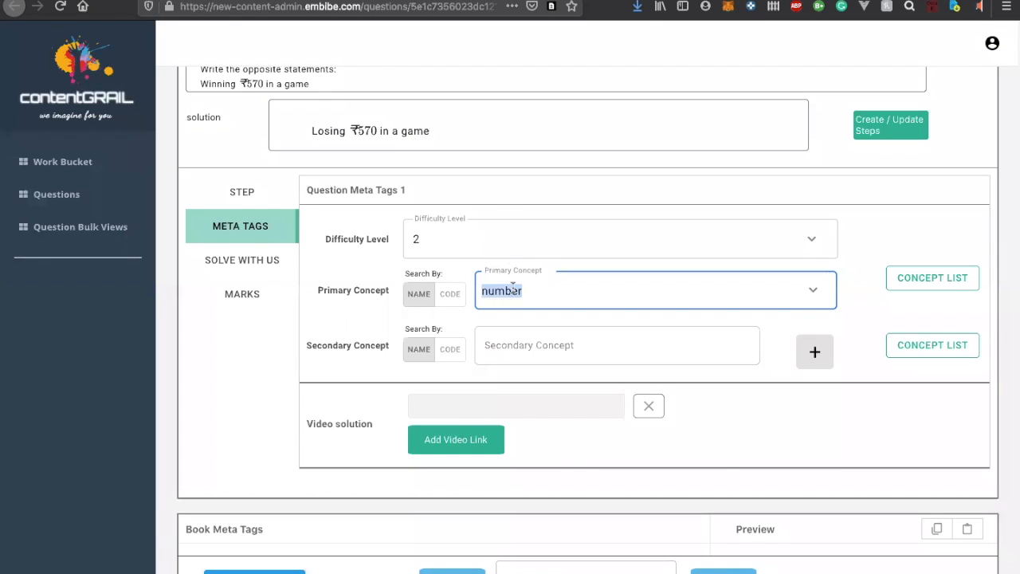
{"action": "type", "text": "introduction"}
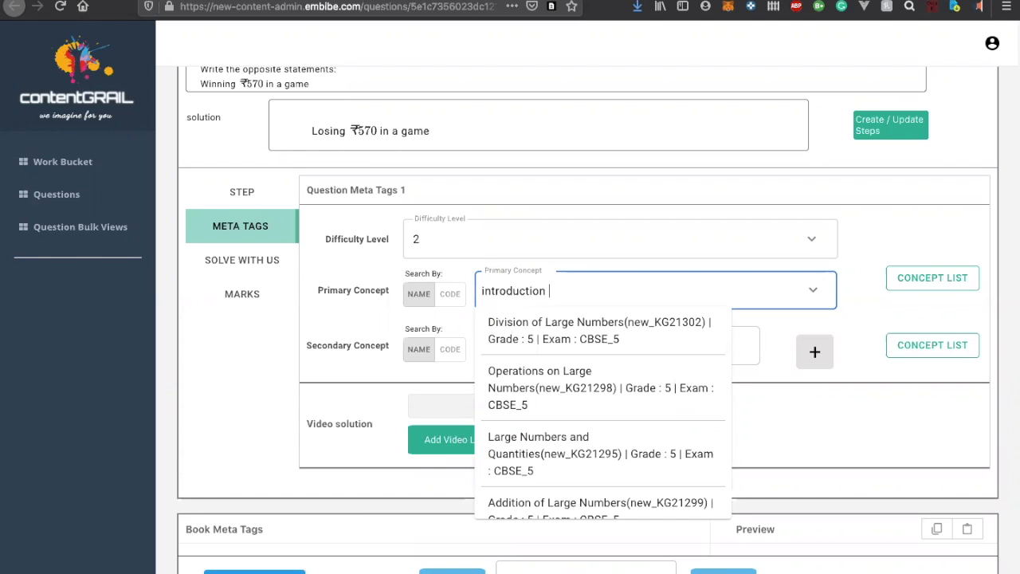
{"action": "type", "text": " to in"}
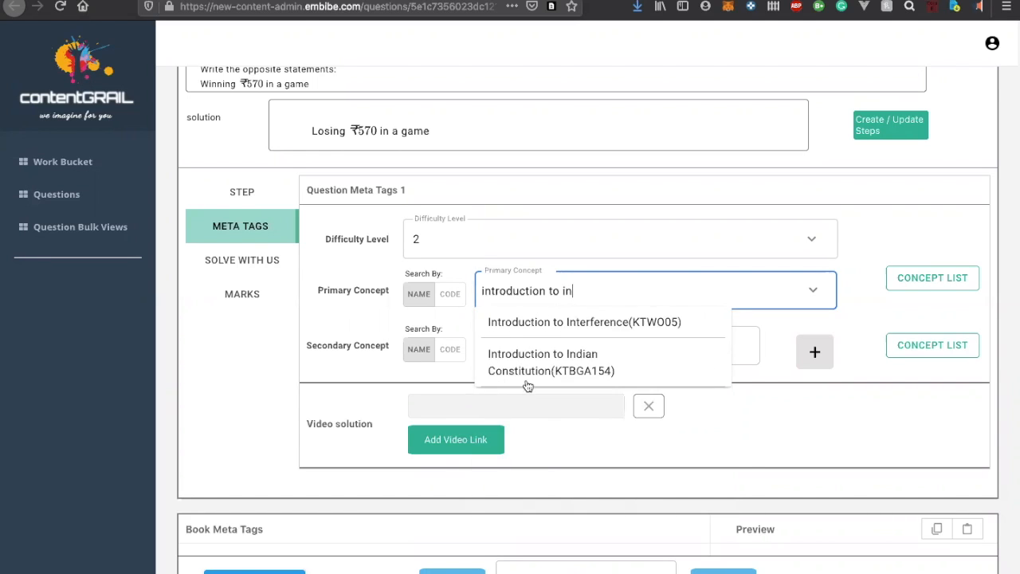
Search the primary concepts for "integer", choose Integers(new_KG6722), and set its primary competency to "LSBAT define integers."
{"action": "triple_click", "coordinate": [586, 291]}
{"action": "key", "text": "BackSpace"}
{"action": "type", "text": "integer"}
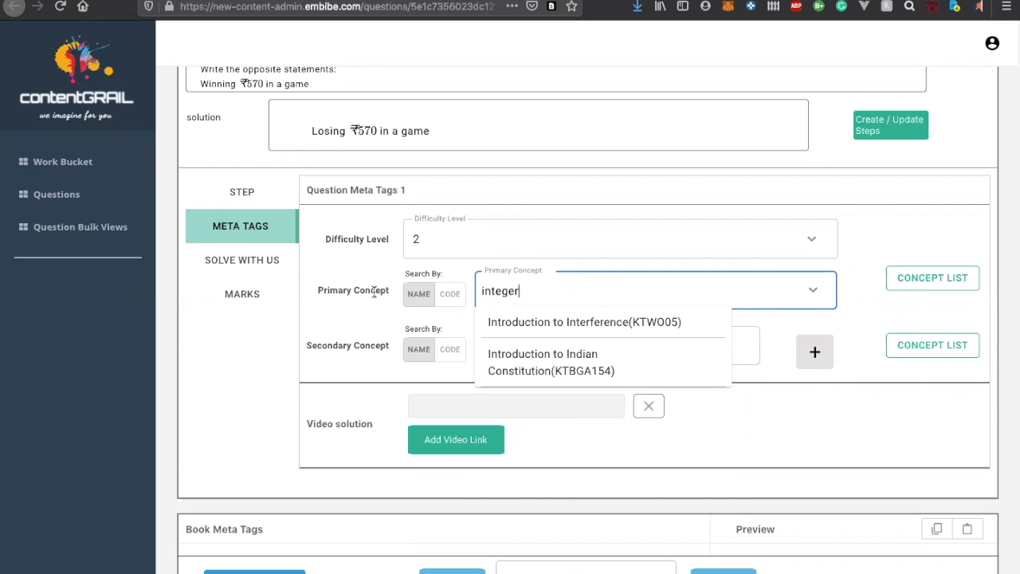
{"action": "scroll", "coordinate": [390, 367], "scroll_direction": "down", "scroll_amount": 1}
{"action": "scroll", "coordinate": [520, 370], "scroll_direction": "down", "scroll_amount": 1}
{"action": "scroll", "coordinate": [519, 371], "scroll_direction": "up", "scroll_amount": 1}
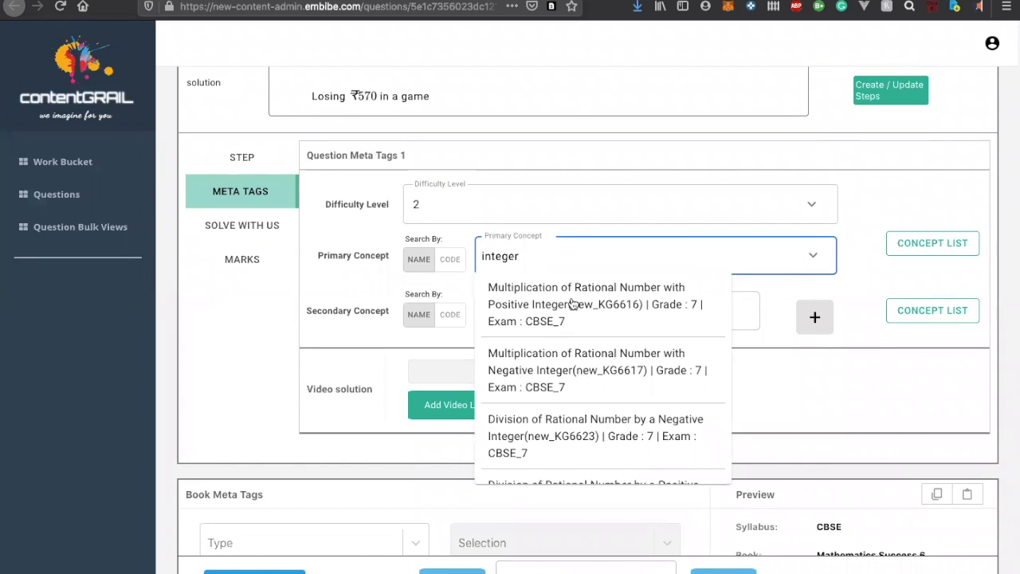
{"action": "scroll", "coordinate": [571, 303], "scroll_direction": "down", "scroll_amount": 3}
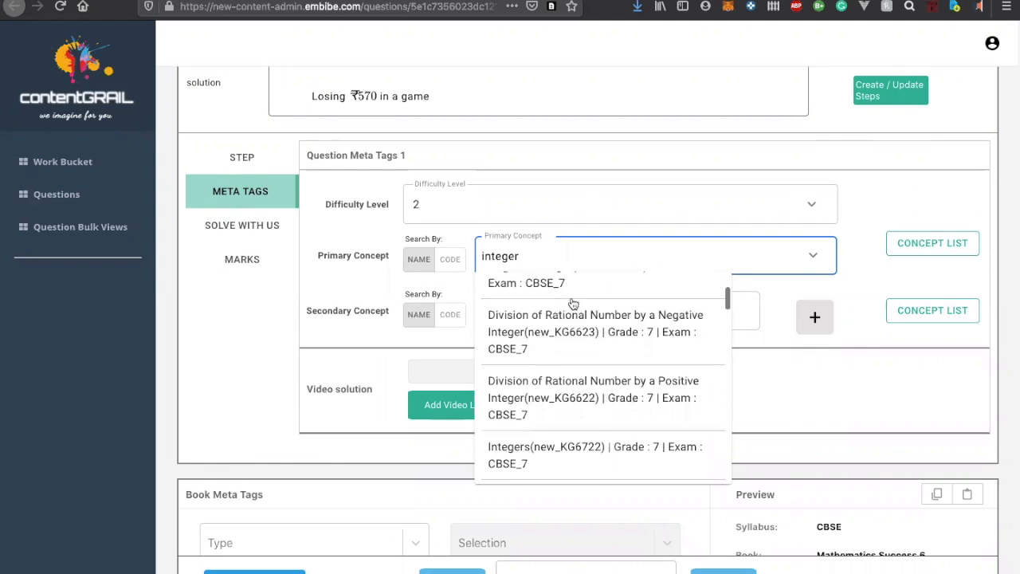
{"action": "scroll", "coordinate": [571, 304], "scroll_direction": "down", "scroll_amount": 3}
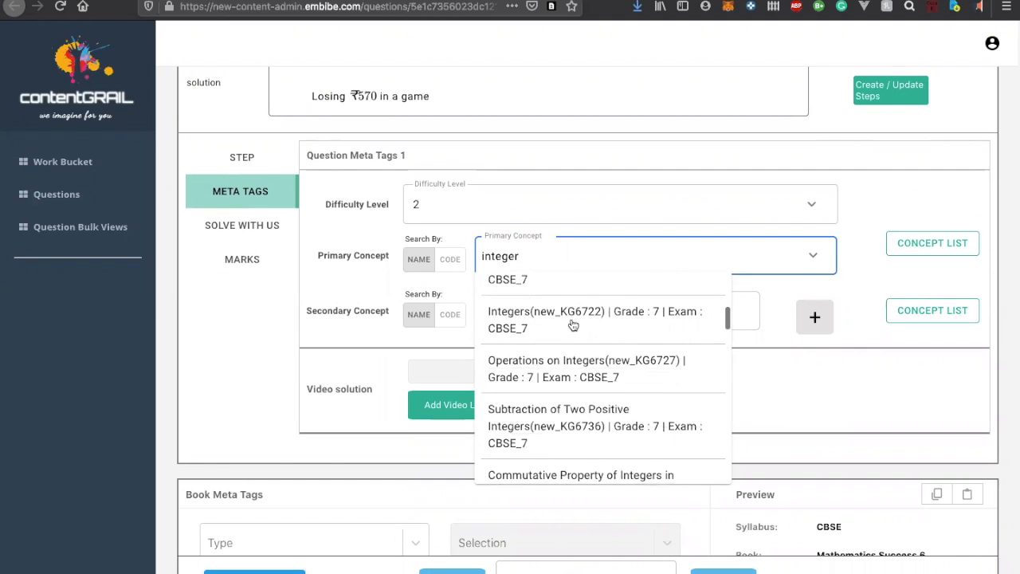
{"action": "left_click", "coordinate": [572, 320]}
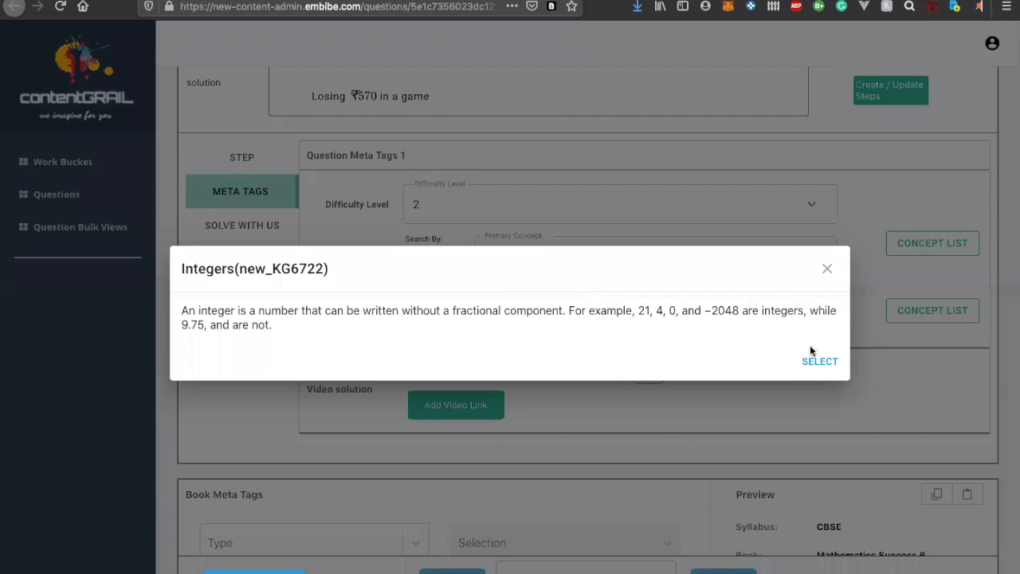
{"action": "left_click", "coordinate": [819, 361]}
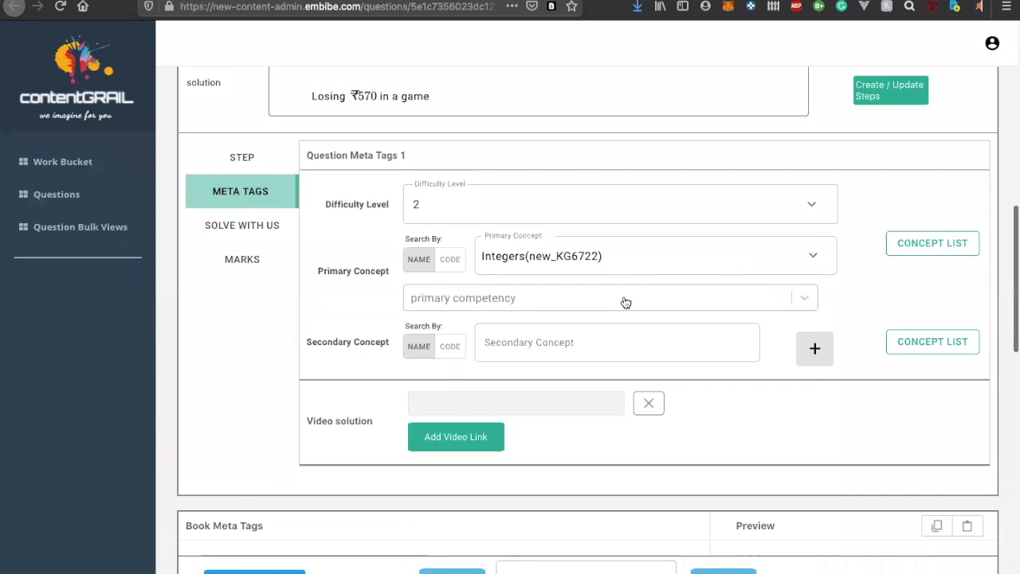
{"action": "left_click", "coordinate": [628, 298]}
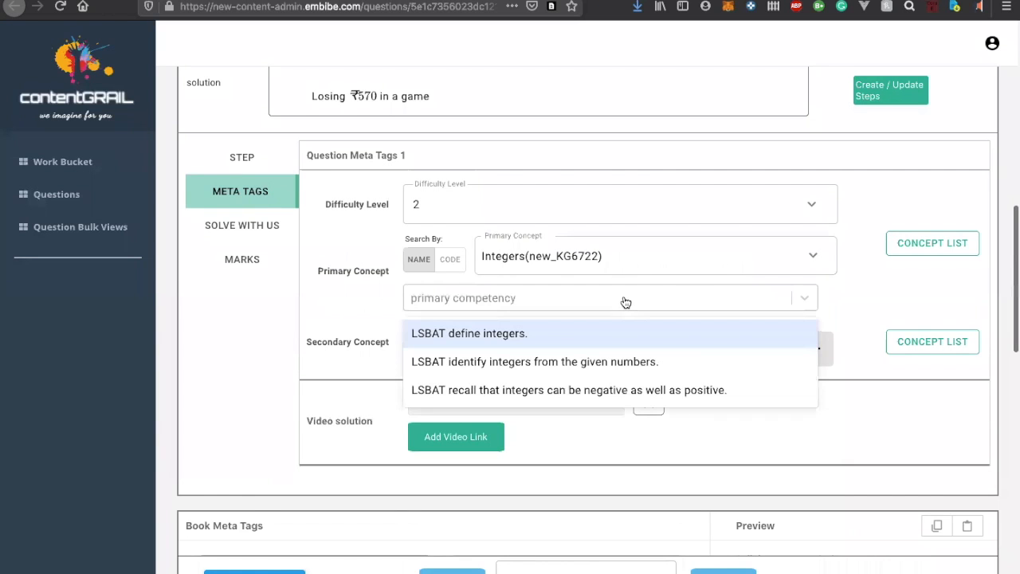
{"action": "left_click", "coordinate": [591, 333]}
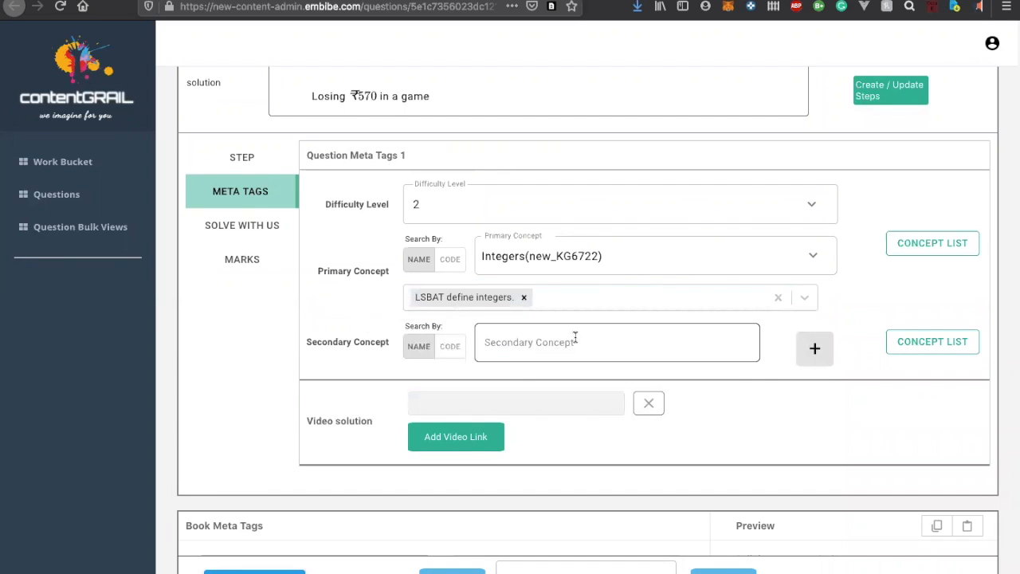
Show the question's Solve With Us section and open its solution text "losing ₹570 in the game" for editing
{"action": "scroll", "coordinate": [522, 359], "scroll_direction": "up", "scroll_amount": 1}
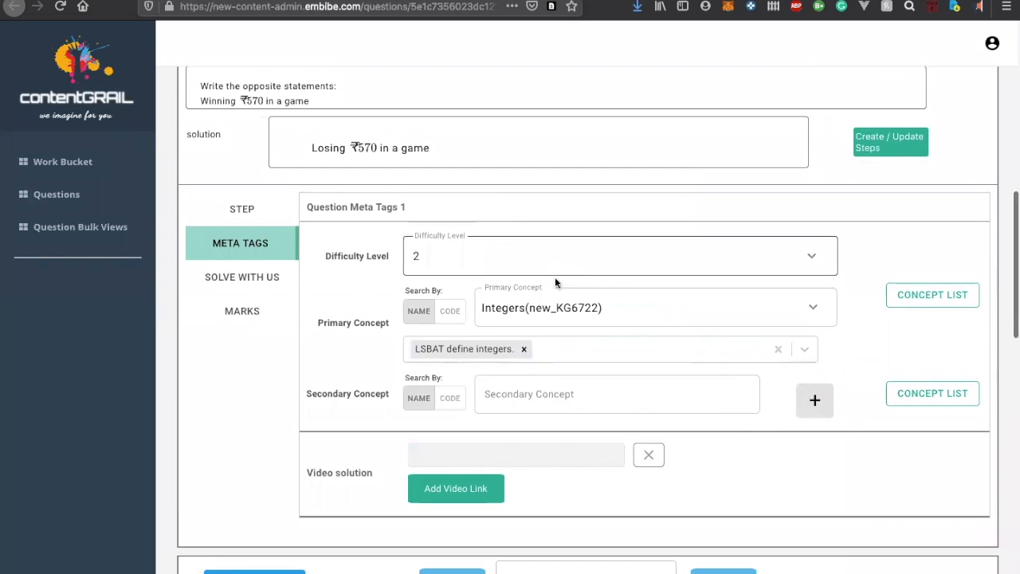
{"action": "scroll", "coordinate": [557, 357], "scroll_direction": "up", "scroll_amount": 1}
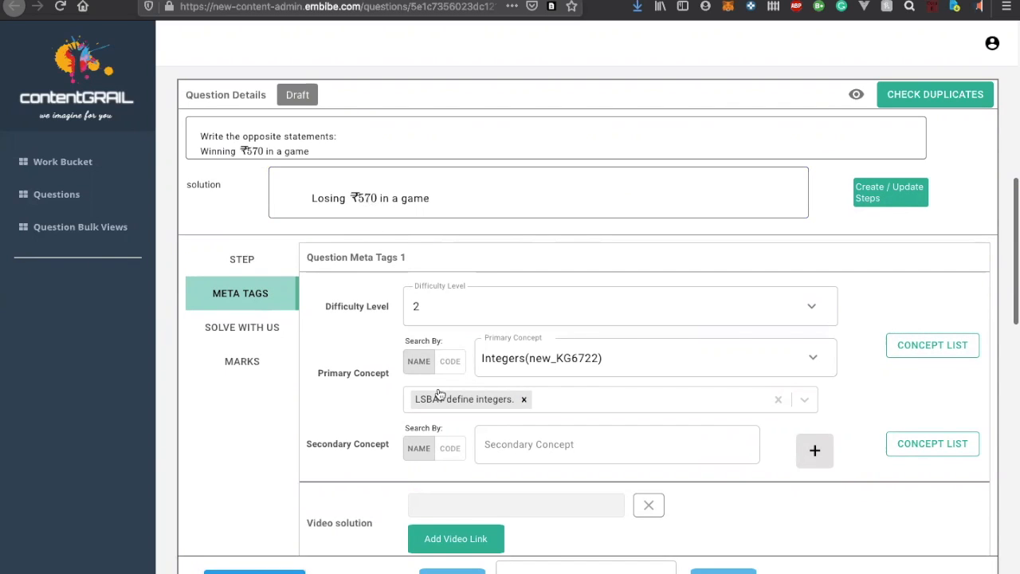
{"action": "left_click", "coordinate": [255, 329]}
{"action": "left_click", "coordinate": [463, 276]}
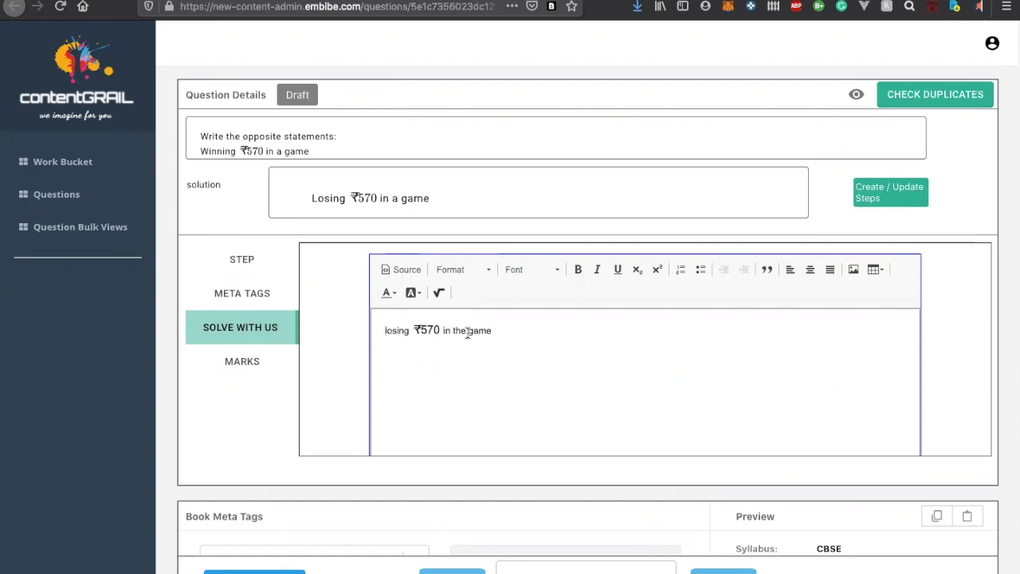
{"action": "left_click_drag", "start_coordinate": [468, 331], "coordinate": [494, 331]}
{"action": "left_click", "coordinate": [416, 293]}
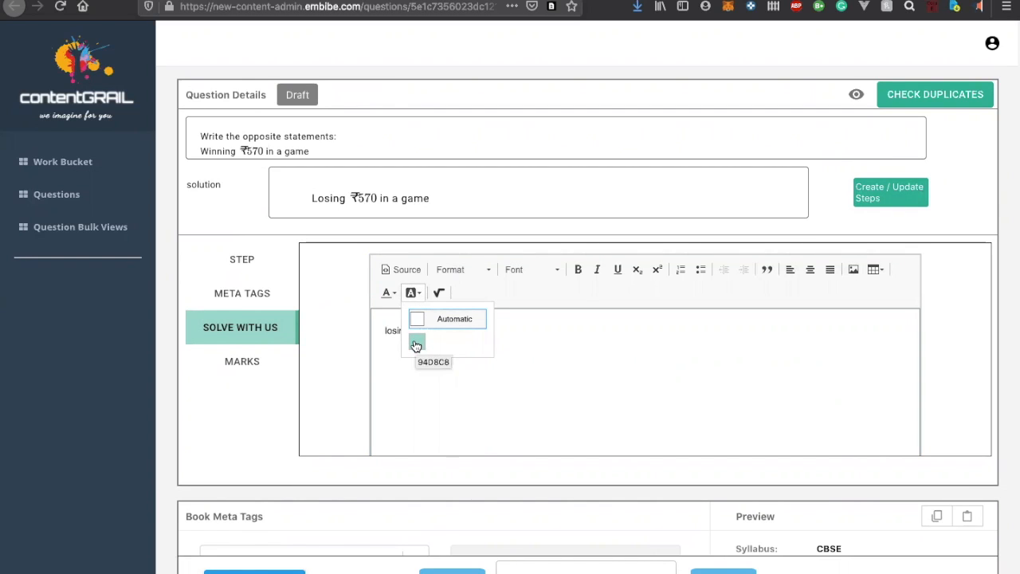
{"action": "left_click", "coordinate": [485, 387]}
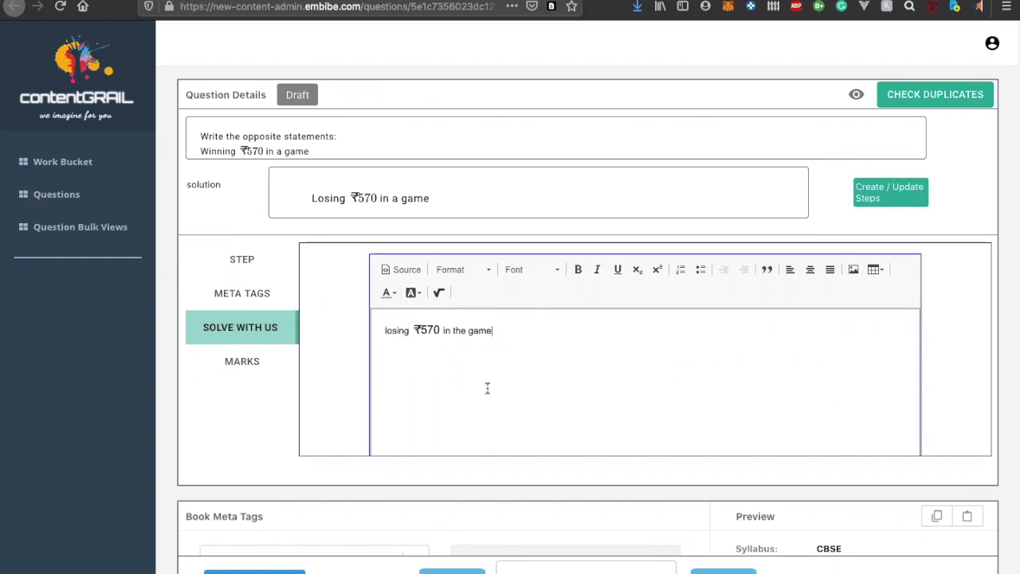
Highlight the word "losing" in the solution with background colour 94D8C8 and create the fill-in-the-blank from it
{"action": "double_click", "coordinate": [395, 330]}
{"action": "left_click", "coordinate": [420, 293]}
{"action": "left_click", "coordinate": [419, 342]}
{"action": "scroll", "coordinate": [951, 358], "scroll_direction": "down", "scroll_amount": 2}
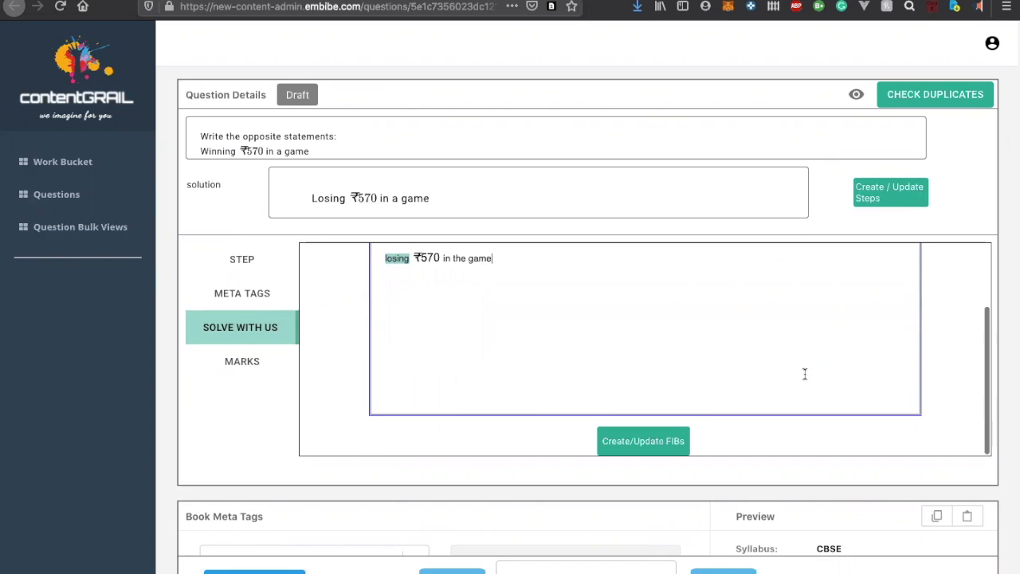
{"action": "left_click", "coordinate": [660, 450]}
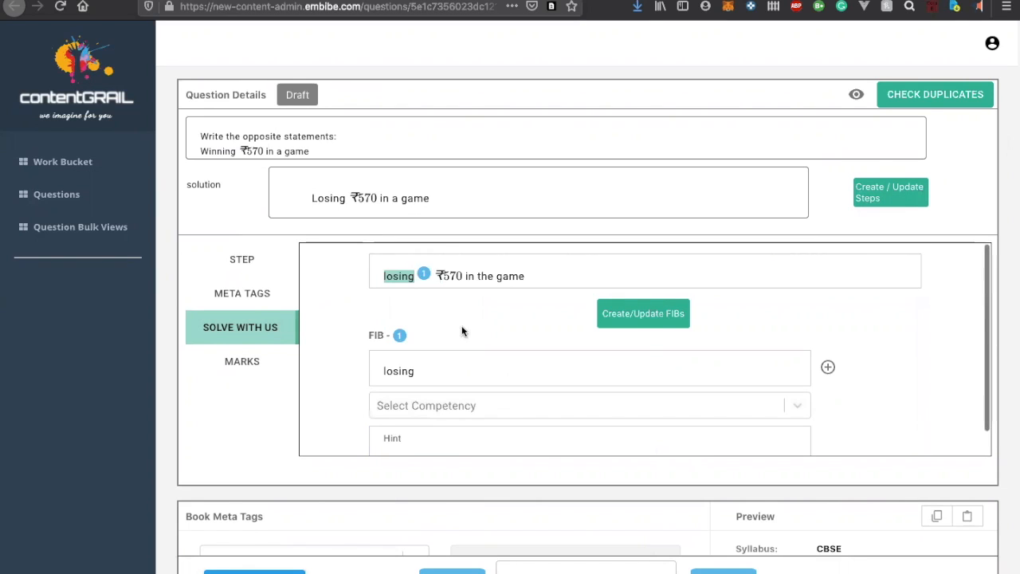
Assign the competency "LSBAT define integers." to the "losing" blank
{"action": "left_click", "coordinate": [446, 412]}
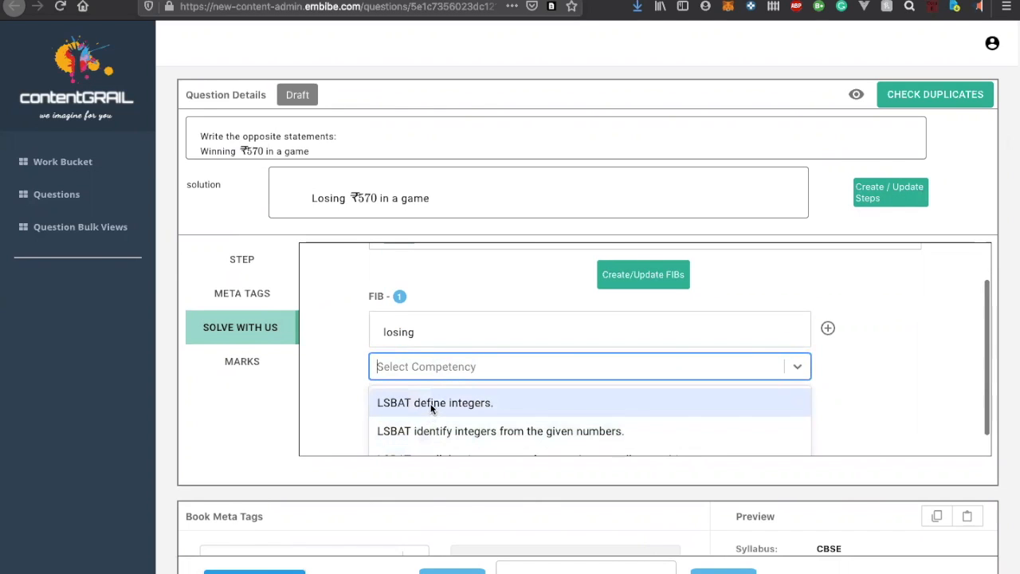
{"action": "left_click", "coordinate": [431, 406]}
{"action": "left_click", "coordinate": [299, 413]}
Write the hint "The opposite of winning is used." for the "losing" blank
{"action": "left_click", "coordinate": [416, 430]}
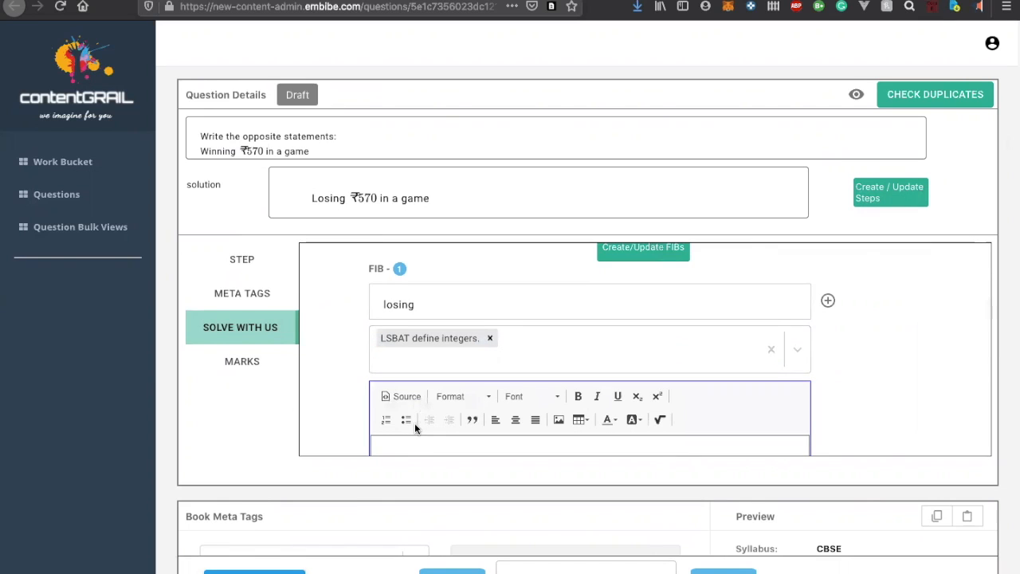
{"action": "type", "text": "Opposite of winning"}
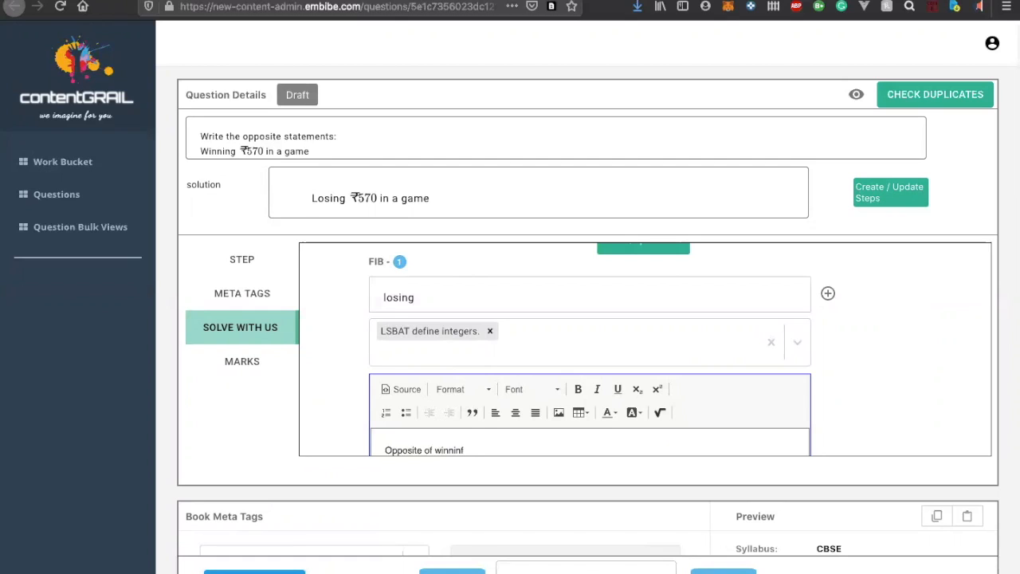
{"action": "scroll", "coordinate": [494, 416], "scroll_direction": "down", "scroll_amount": 1}
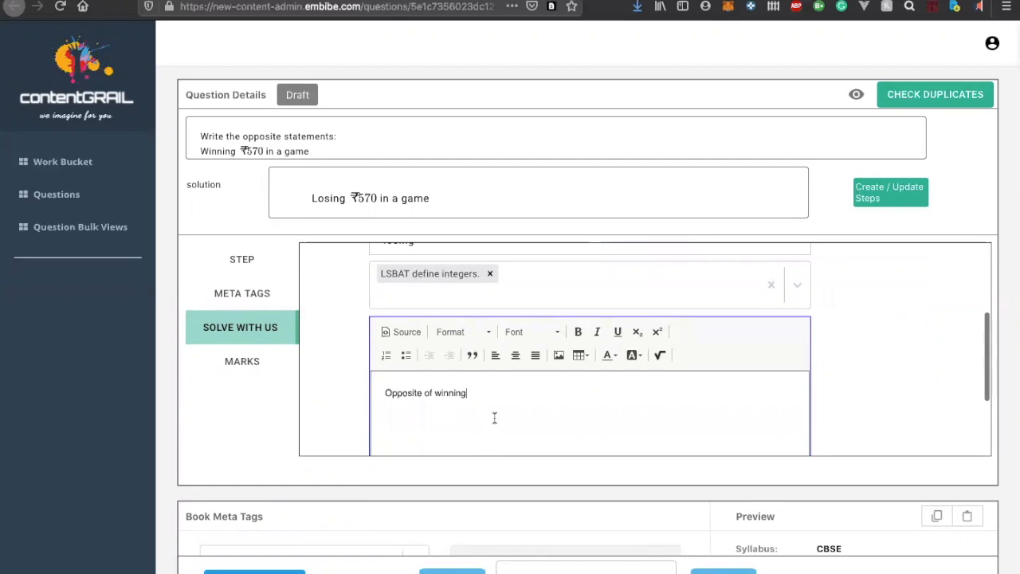
{"action": "left_click", "coordinate": [514, 401]}
{"action": "left_click_drag", "start_coordinate": [519, 401], "coordinate": [384, 395]}
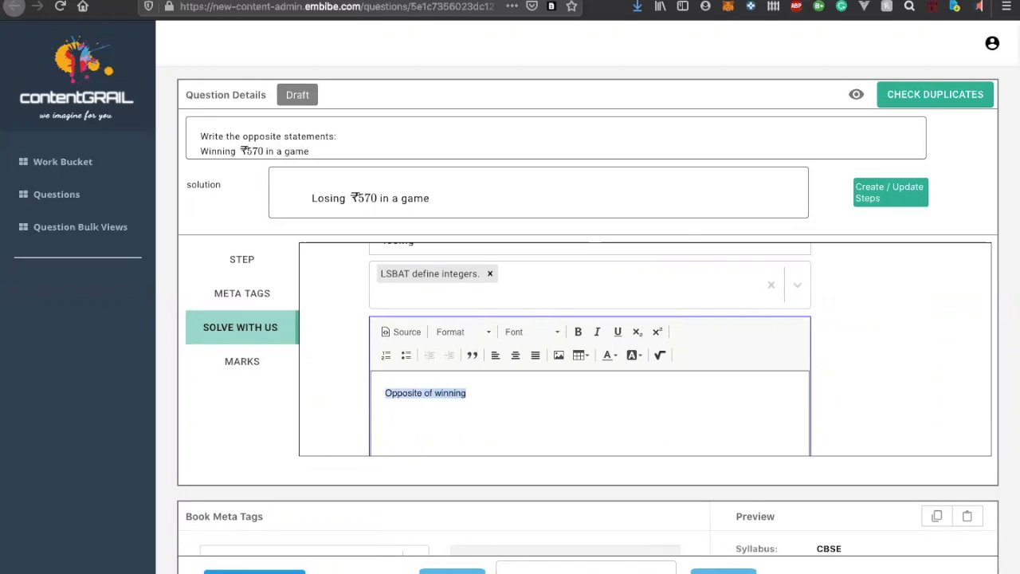
{"action": "left_click", "coordinate": [469, 394]}
{"action": "key", "text": "Home"}
{"action": "type", "text": "The"}
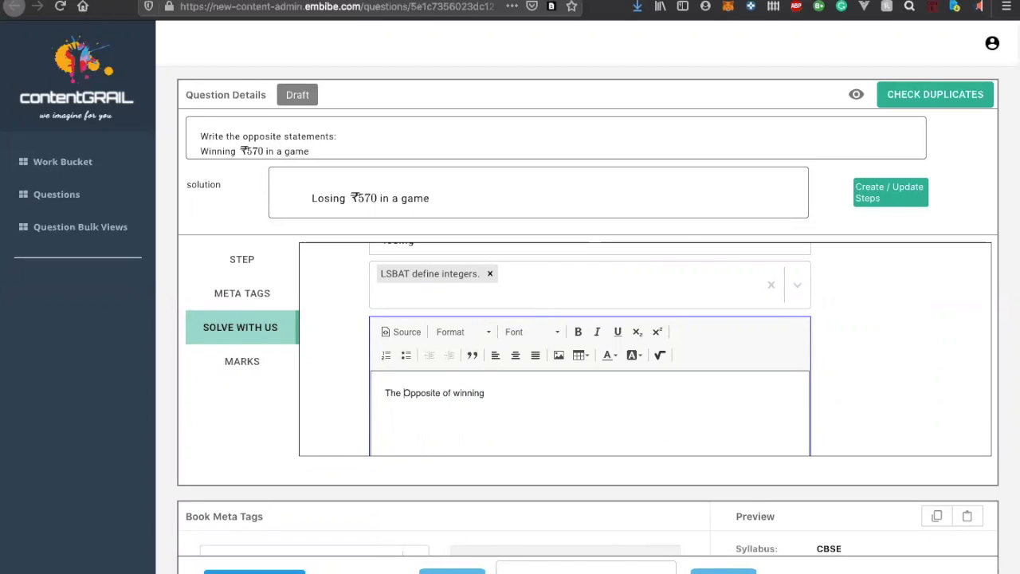
{"action": "key", "text": "Delete"}
{"action": "type", "text": "o"}
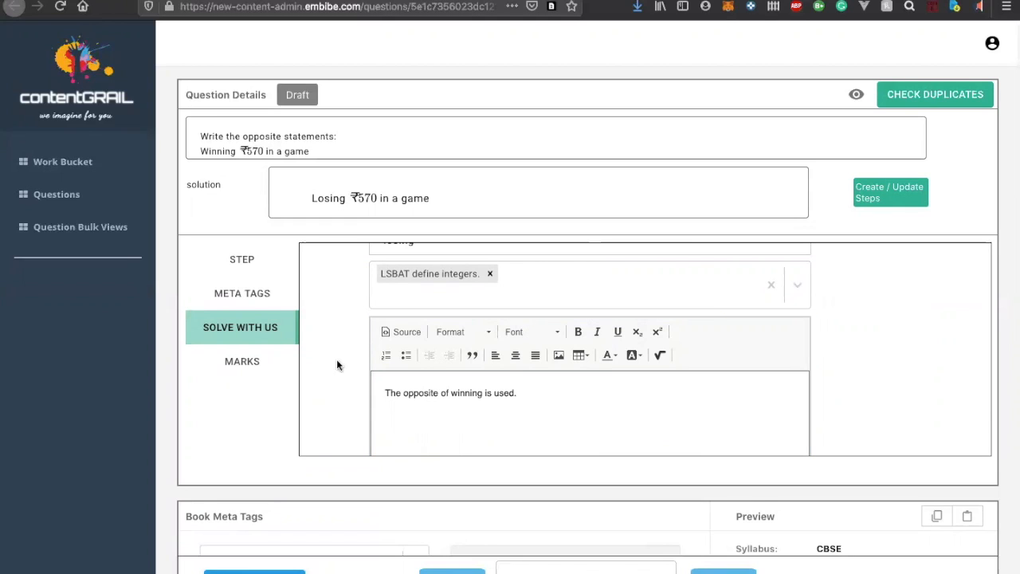
Review the blank's hint and competency, and show the Marks section to check the marks set for the question
{"action": "scroll", "coordinate": [396, 374], "scroll_direction": "down", "scroll_amount": 2}
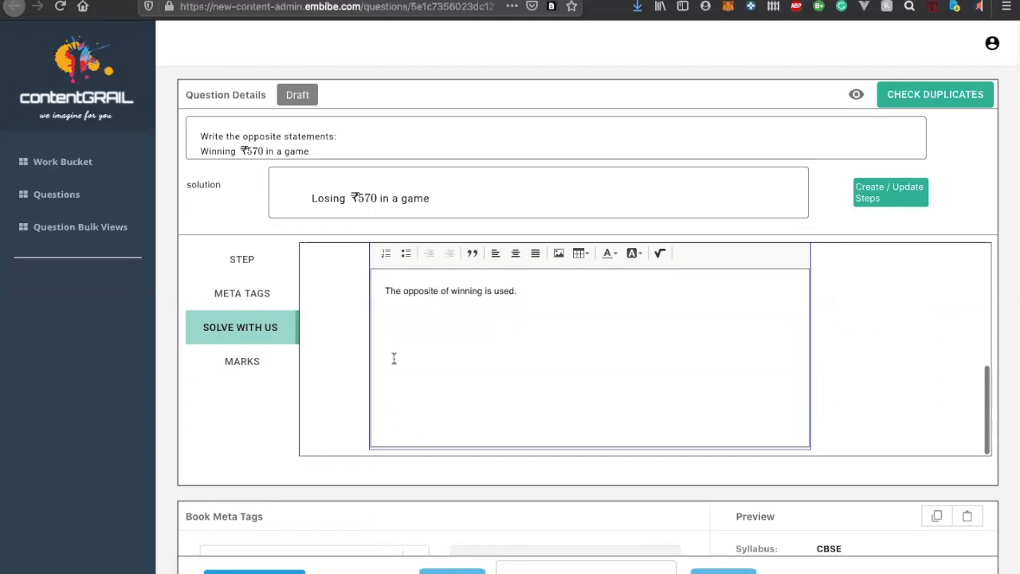
{"action": "scroll", "coordinate": [391, 358], "scroll_direction": "up", "scroll_amount": 5}
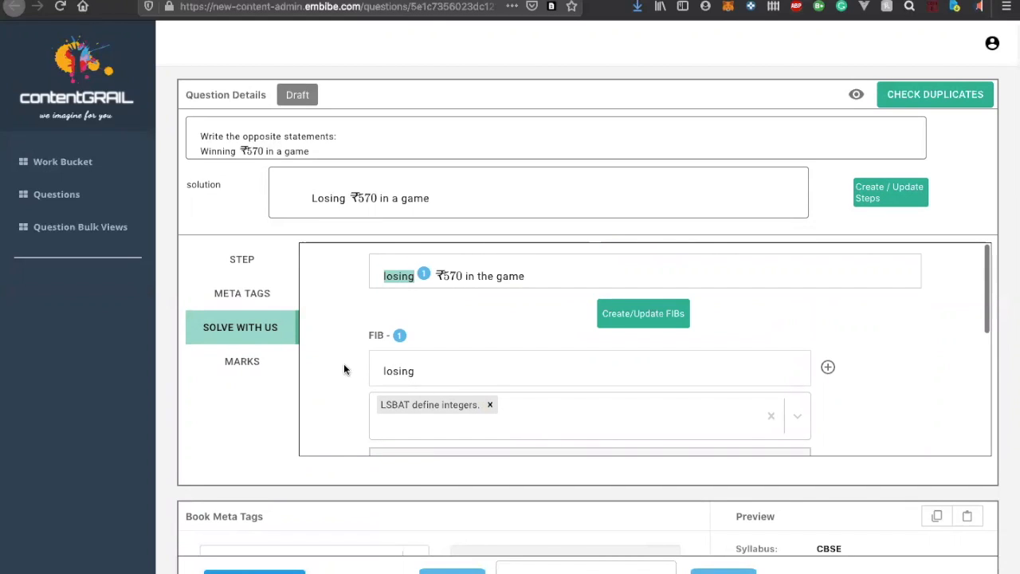
{"action": "scroll", "coordinate": [432, 368], "scroll_direction": "up", "scroll_amount": 3}
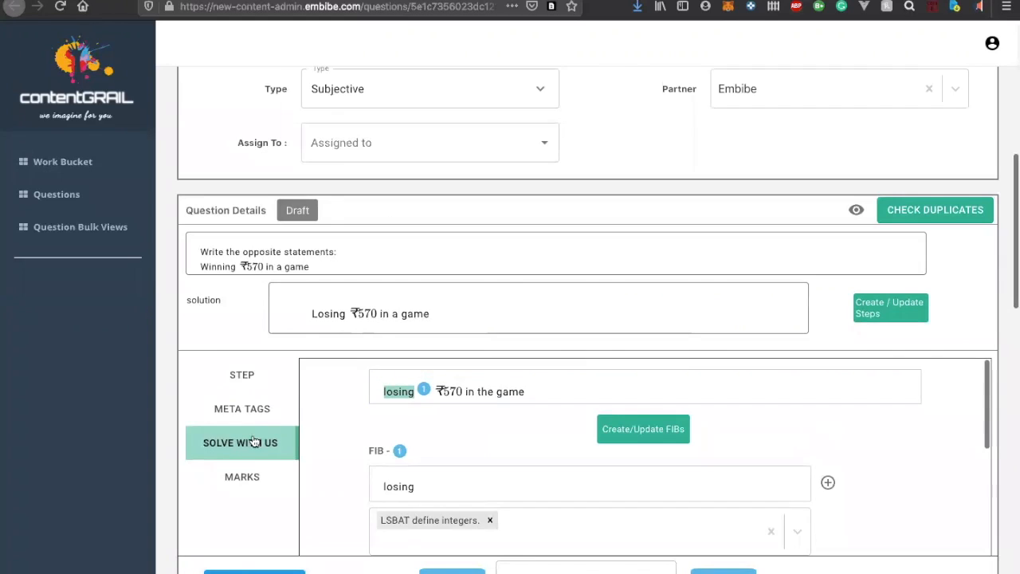
{"action": "left_click", "coordinate": [249, 472]}
{"action": "scroll", "coordinate": [362, 459], "scroll_direction": "down", "scroll_amount": 5}
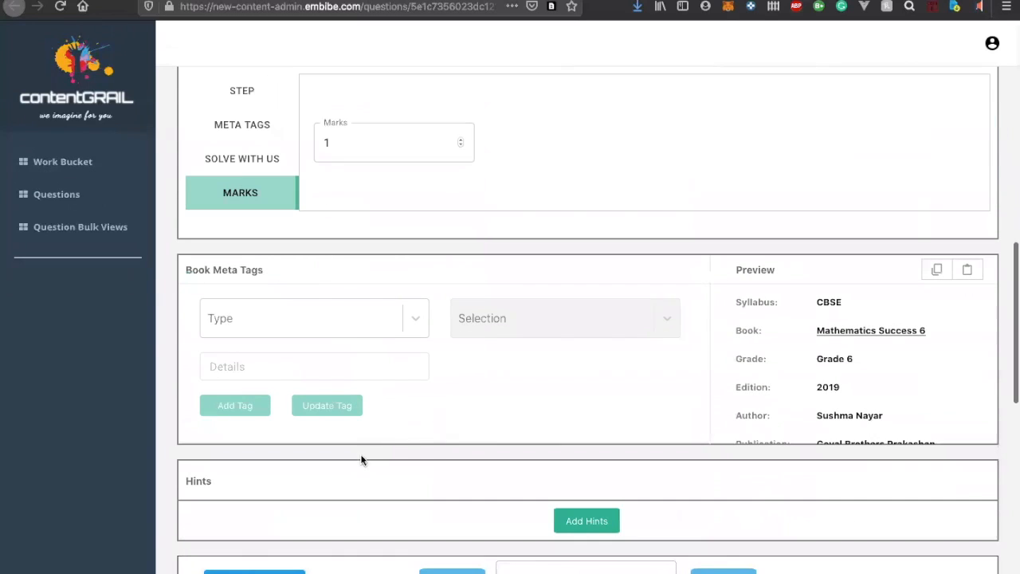
{"action": "scroll", "coordinate": [390, 175], "scroll_direction": "up", "scroll_amount": 3}
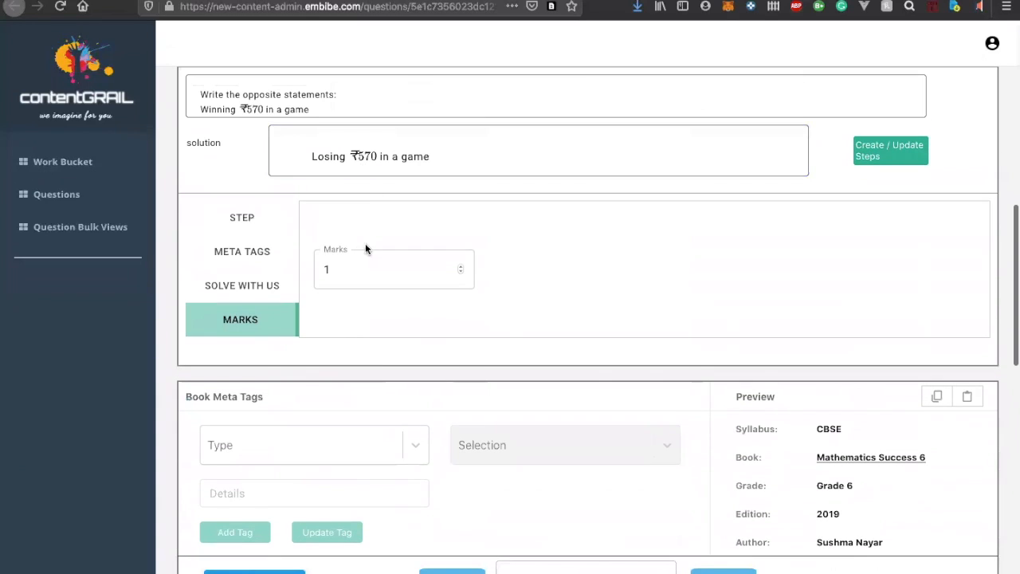
Examine the Book Meta Tags preview, from syllabus and book down to chapter, location, exercise type, question number and page number
{"action": "scroll", "coordinate": [364, 279], "scroll_direction": "down", "scroll_amount": 5}
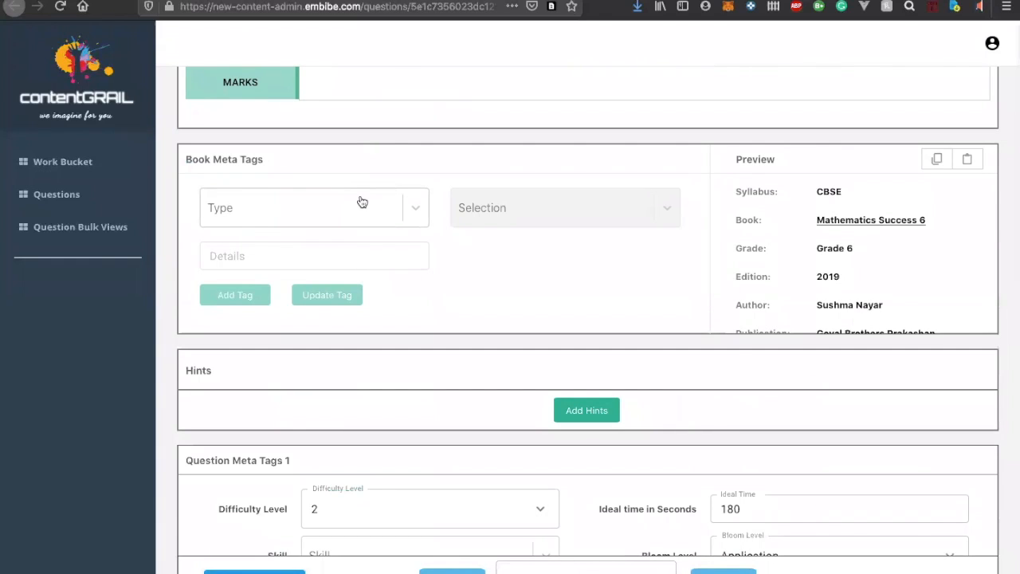
{"action": "scroll", "coordinate": [850, 247], "scroll_direction": "down", "scroll_amount": 3}
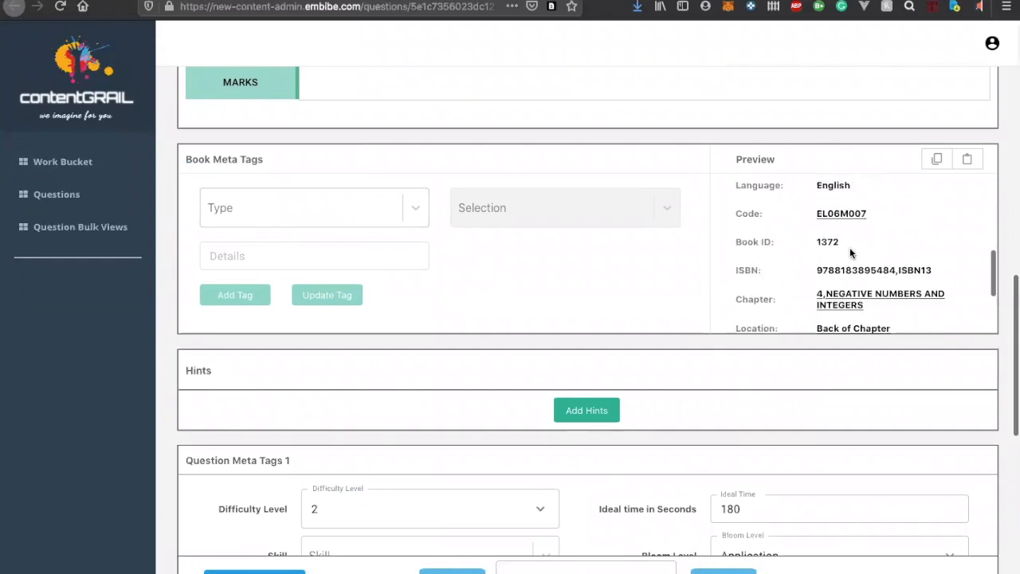
{"action": "scroll", "coordinate": [849, 247], "scroll_direction": "up", "scroll_amount": 1}
{"action": "scroll", "coordinate": [850, 252], "scroll_direction": "up", "scroll_amount": 3}
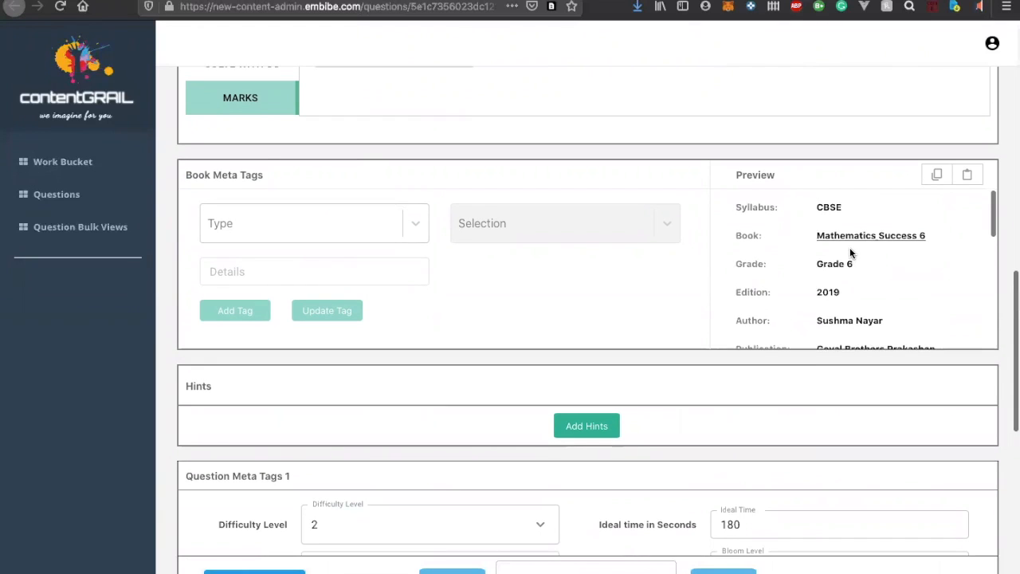
{"action": "scroll", "coordinate": [850, 253], "scroll_direction": "down", "scroll_amount": 1}
{"action": "scroll", "coordinate": [850, 250], "scroll_direction": "down", "scroll_amount": 5}
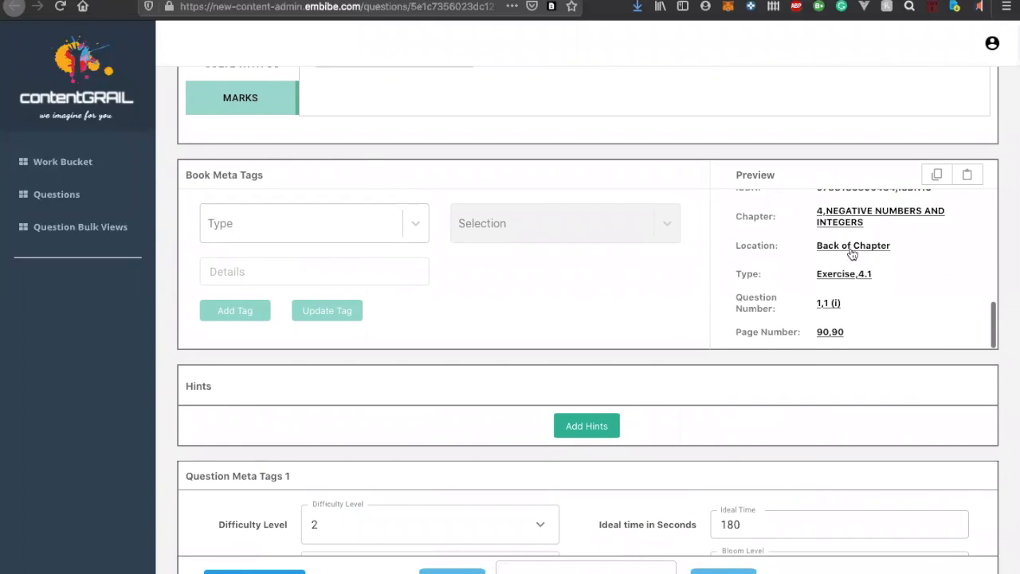
Add a question hint reading "We should understand the opposite of winning."
{"action": "scroll", "coordinate": [850, 247], "scroll_direction": "down", "scroll_amount": 1}
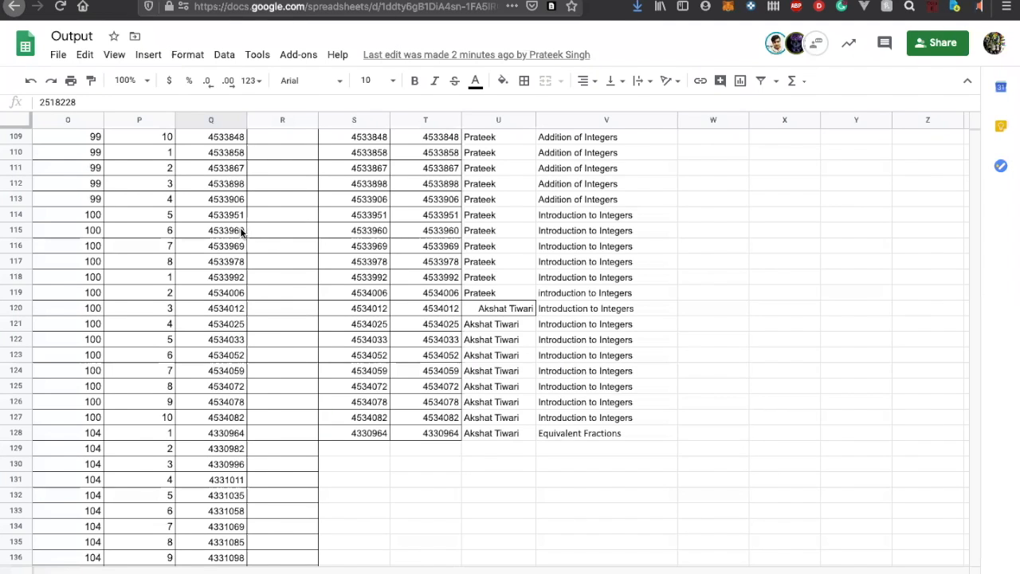
{"action": "scroll", "coordinate": [243, 235], "scroll_direction": "left", "scroll_amount": 5}
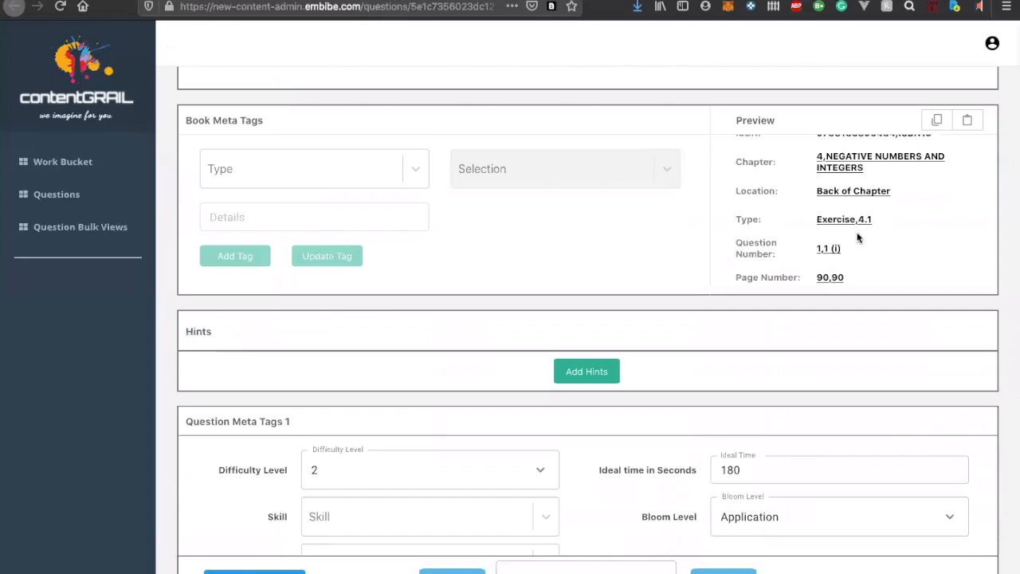
{"action": "scroll", "coordinate": [859, 233], "scroll_direction": "down", "scroll_amount": 2}
{"action": "scroll", "coordinate": [859, 232], "scroll_direction": "down", "scroll_amount": 3}
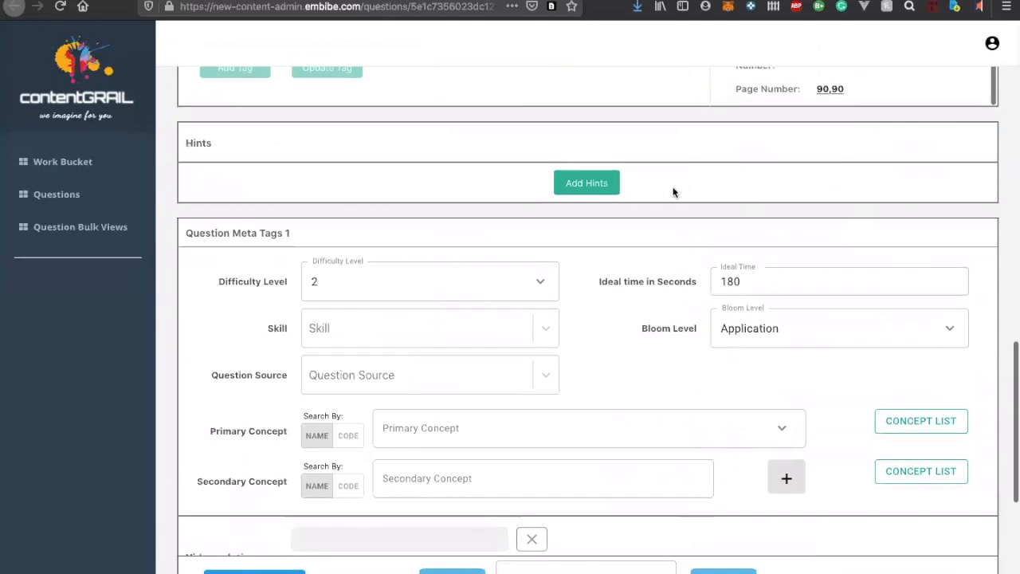
{"action": "left_click", "coordinate": [608, 191]}
{"action": "scroll", "coordinate": [510, 237], "scroll_direction": "up", "scroll_amount": 4}
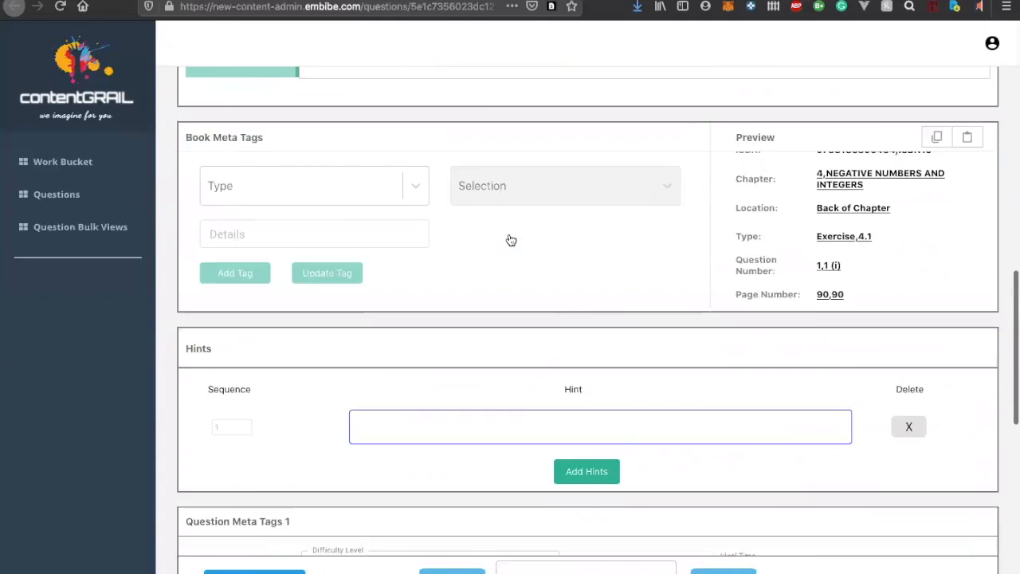
{"action": "scroll", "coordinate": [510, 237], "scroll_direction": "down", "scroll_amount": 2}
{"action": "left_click", "coordinate": [491, 358]}
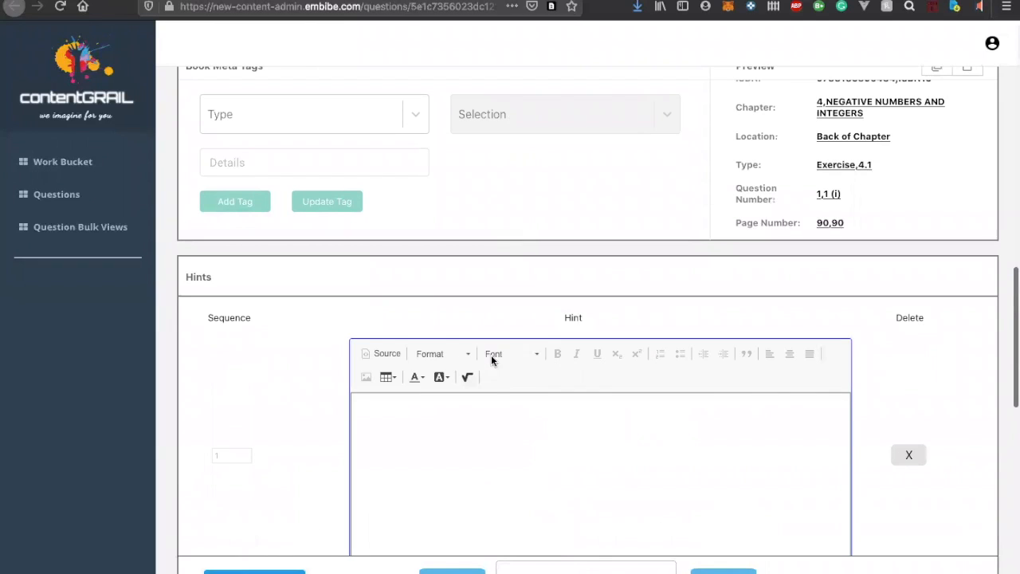
{"action": "type", "text": "We"}
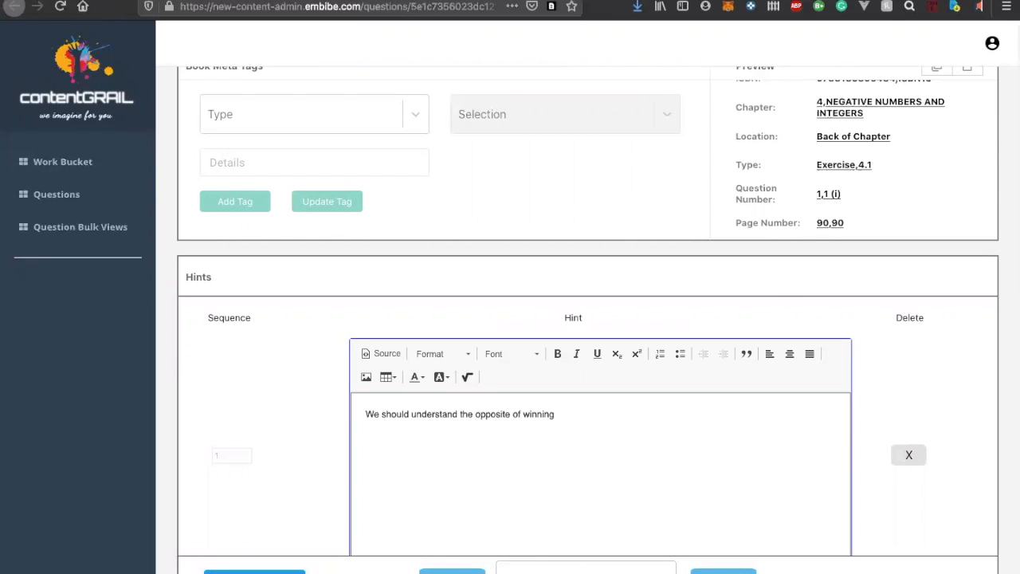
Choose the bloom level Application and the skill Verbal Comprehension in Question Meta Tags 1
{"action": "scroll", "coordinate": [587, 359], "scroll_direction": "down", "scroll_amount": 2}
{"action": "scroll", "coordinate": [536, 413], "scroll_direction": "down", "scroll_amount": 5}
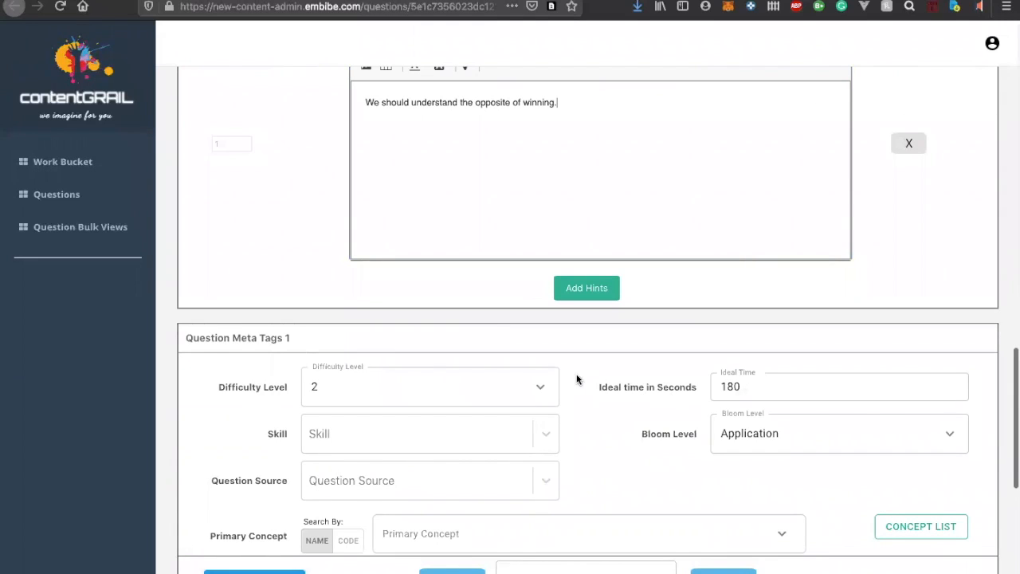
{"action": "left_click", "coordinate": [744, 389]}
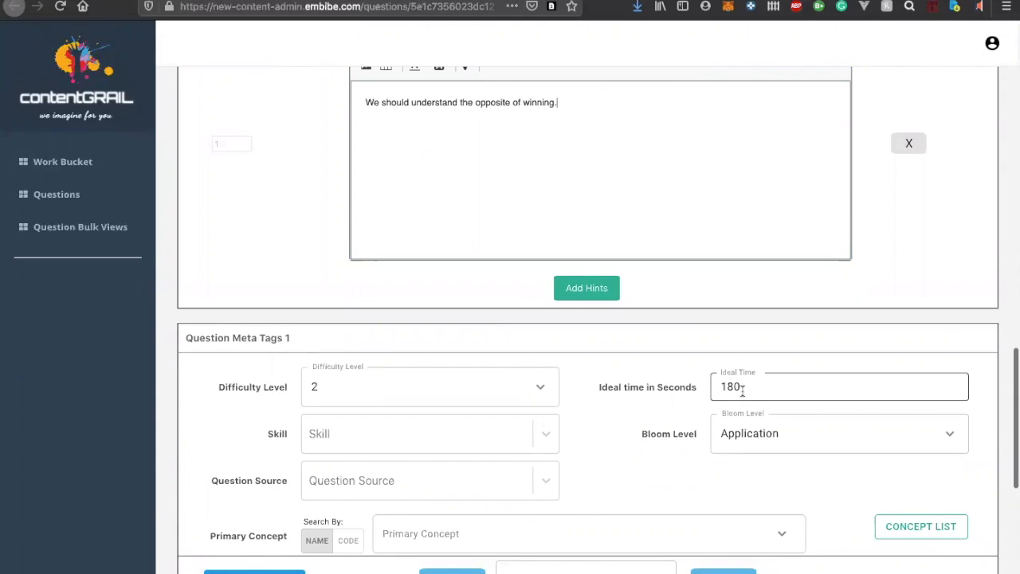
{"action": "double_click", "coordinate": [743, 389]}
{"action": "scroll", "coordinate": [684, 398], "scroll_direction": "down", "scroll_amount": 4}
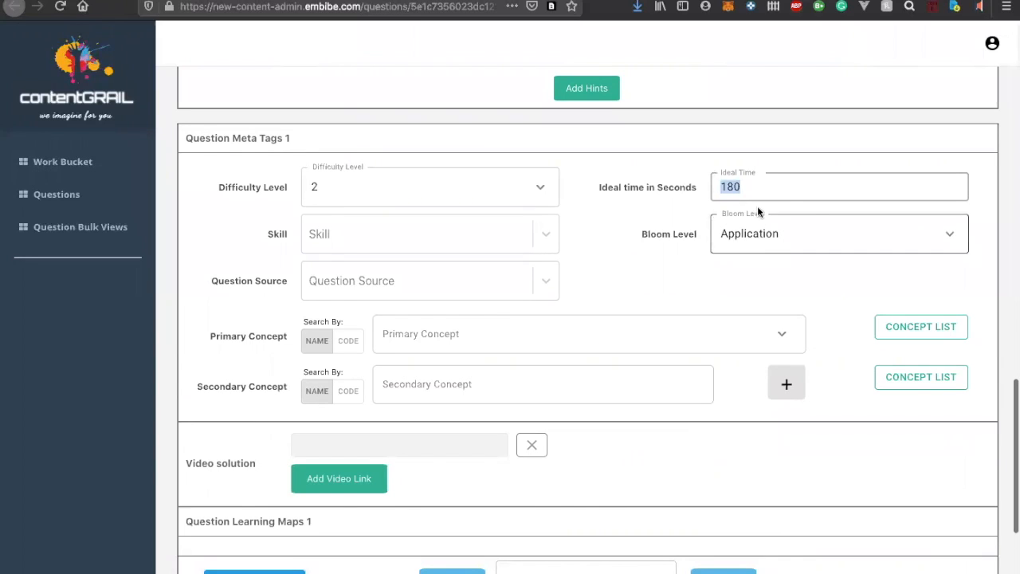
{"action": "left_click", "coordinate": [753, 236]}
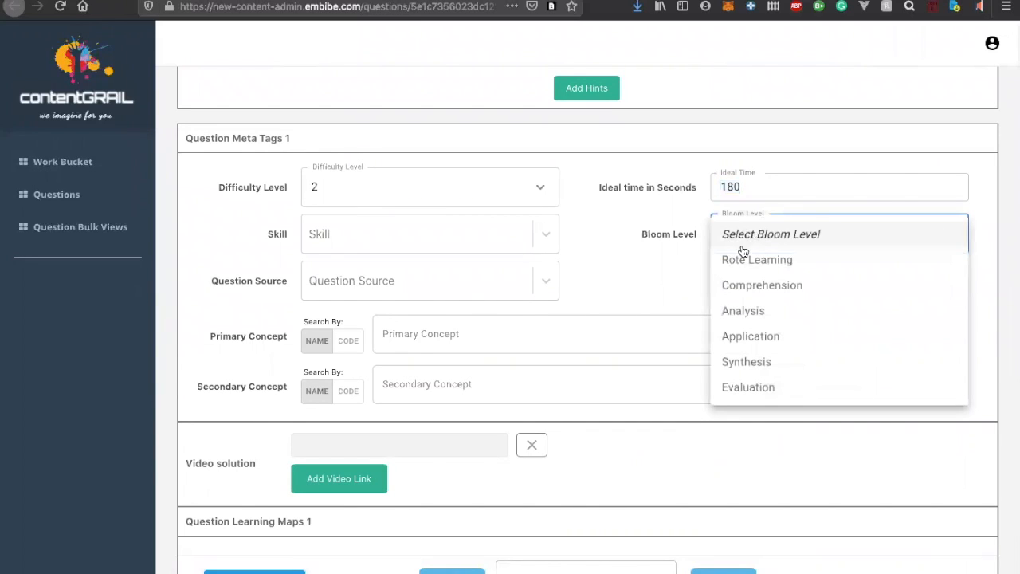
{"action": "left_click", "coordinate": [751, 336]}
{"action": "left_click", "coordinate": [480, 243]}
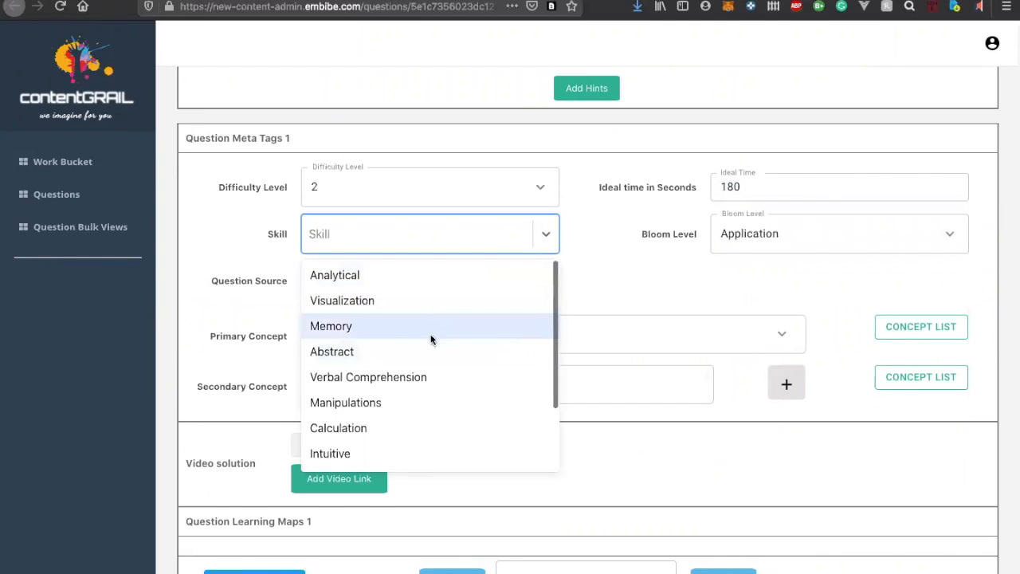
{"action": "left_click", "coordinate": [426, 375]}
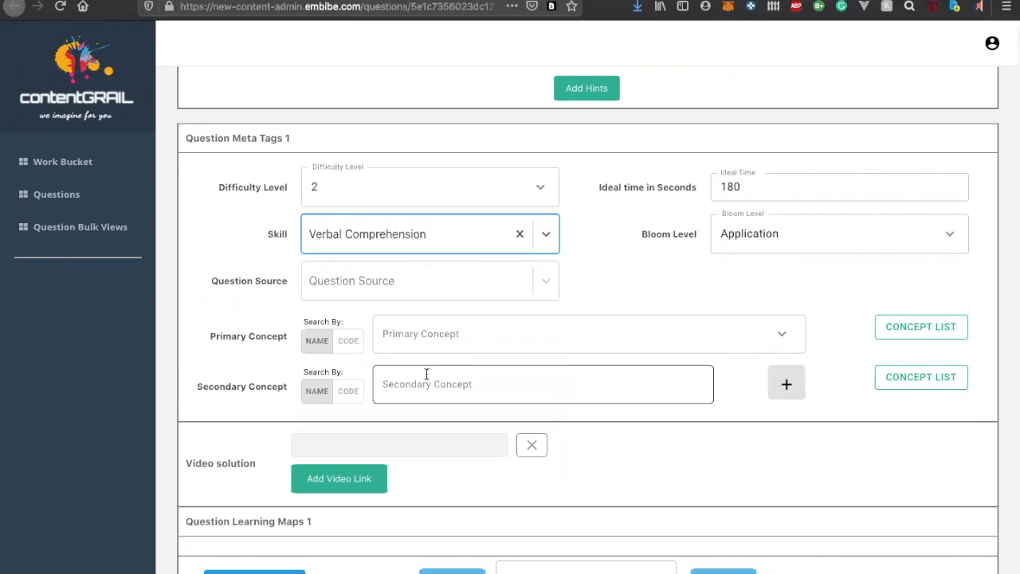
Open the solution step's meta tags to check which primary concept and competency it carries
{"action": "scroll", "coordinate": [480, 308], "scroll_direction": "down", "scroll_amount": 1}
{"action": "left_click", "coordinate": [480, 307]}
{"action": "scroll", "coordinate": [479, 307], "scroll_direction": "up", "scroll_amount": 6}
{"action": "scroll", "coordinate": [479, 306], "scroll_direction": "up", "scroll_amount": 5}
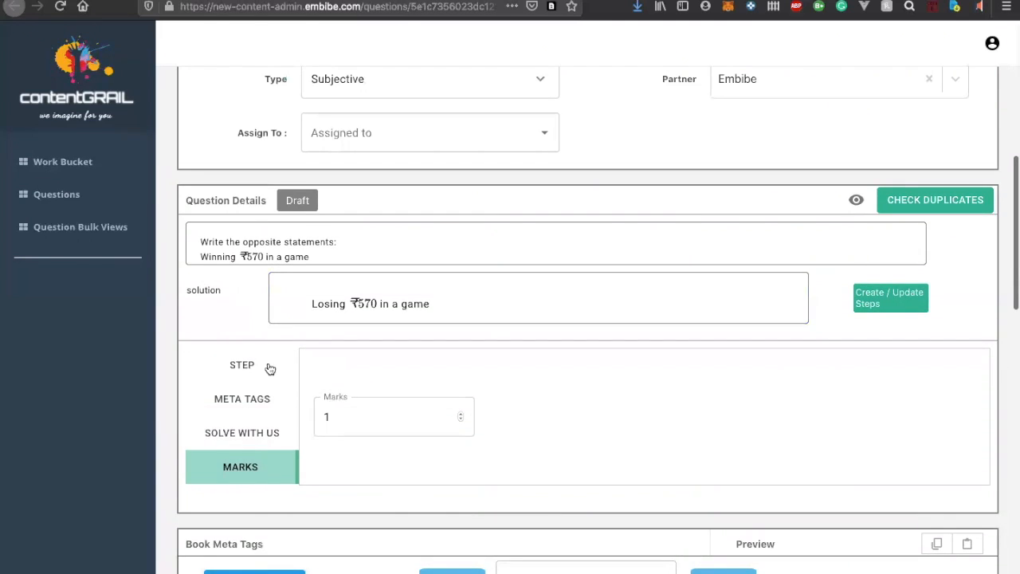
{"action": "left_click", "coordinate": [259, 414]}
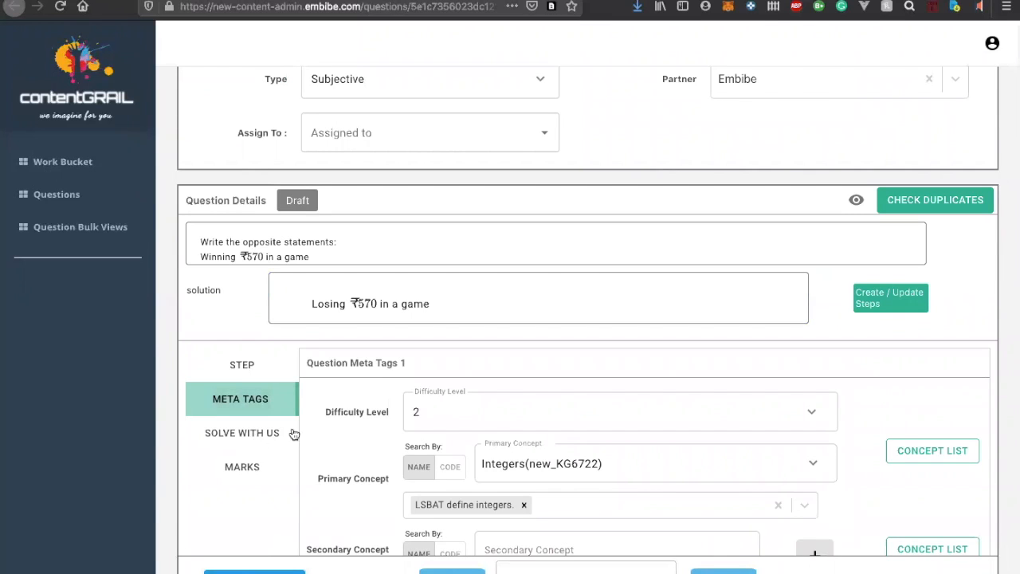
Search the question's primary concepts for "integers" and select Integers(new_KG6722) for CBSE grade 7
{"action": "scroll", "coordinate": [497, 417], "scroll_direction": "down", "scroll_amount": 10}
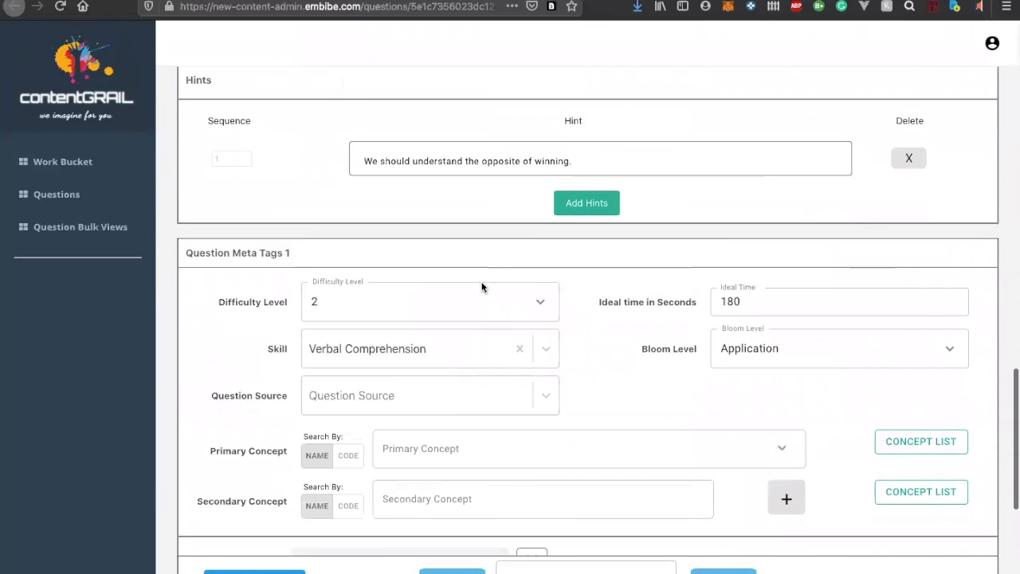
{"action": "scroll", "coordinate": [482, 287], "scroll_direction": "down", "scroll_amount": 3}
{"action": "left_click", "coordinate": [465, 243]}
{"action": "type", "text": "inter"}
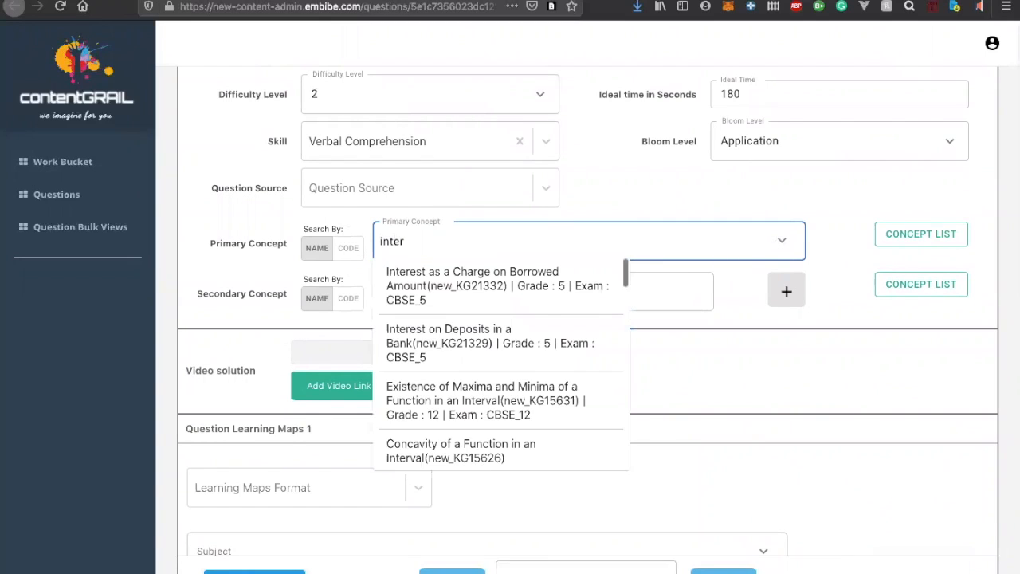
{"action": "type", "text": "ge"}
{"action": "key", "text": "BackSpace"}
{"action": "key", "text": "BackSpace"}
{"action": "type", "text": "gers"}
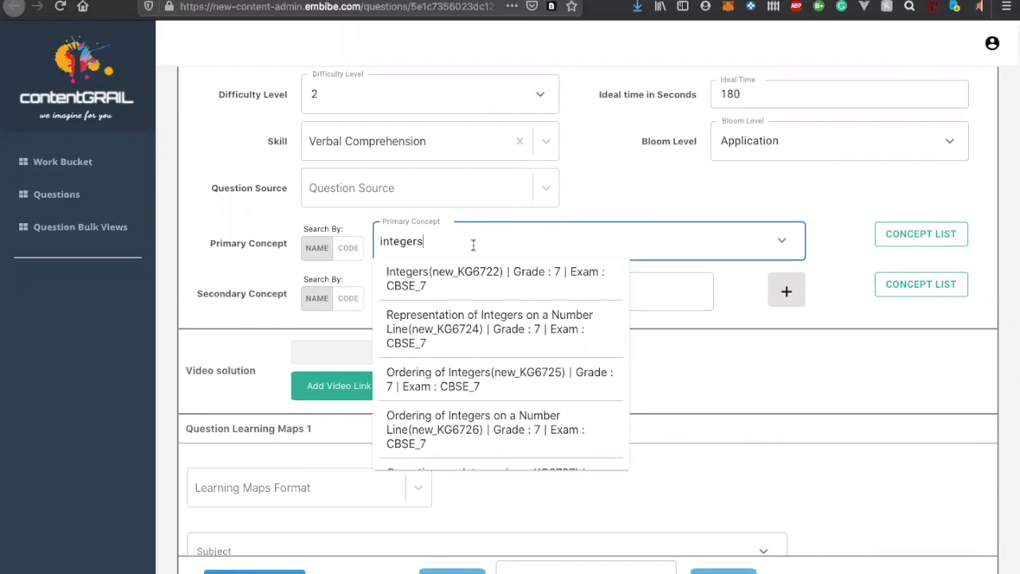
{"action": "scroll", "coordinate": [467, 342], "scroll_direction": "down", "scroll_amount": 4}
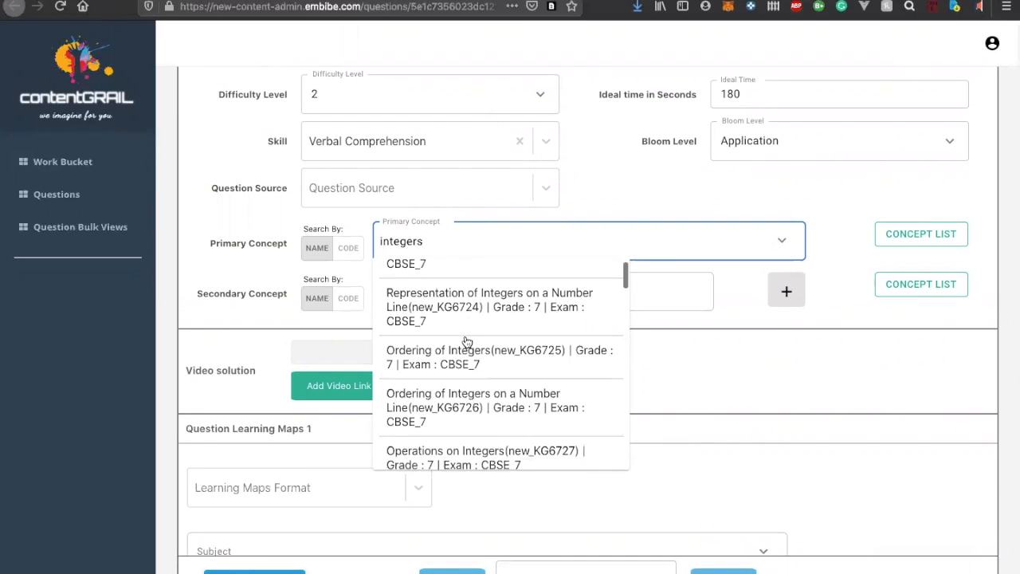
{"action": "scroll", "coordinate": [468, 342], "scroll_direction": "up", "scroll_amount": 1}
{"action": "scroll", "coordinate": [467, 342], "scroll_direction": "up", "scroll_amount": 3}
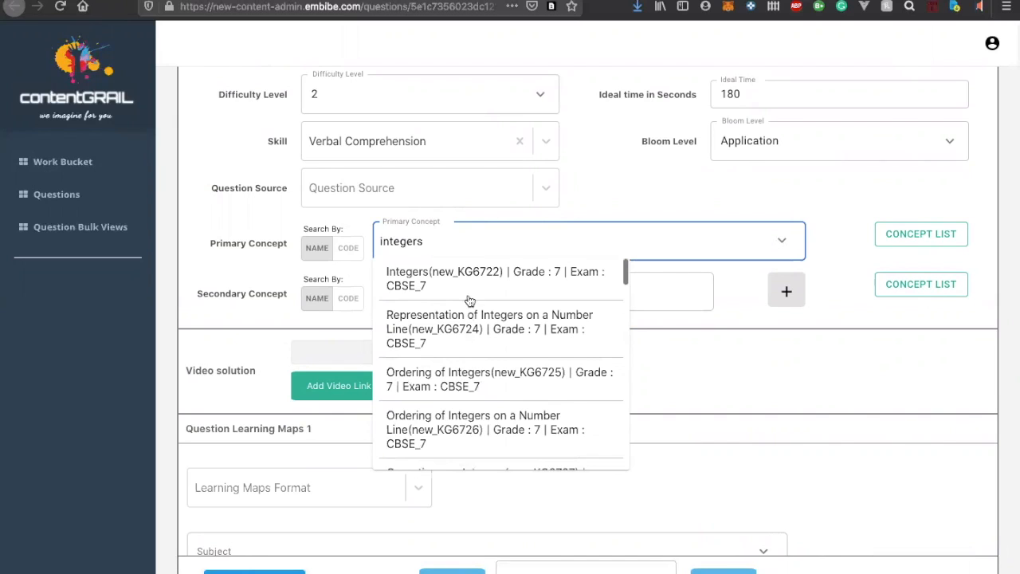
{"action": "left_click", "coordinate": [472, 276]}
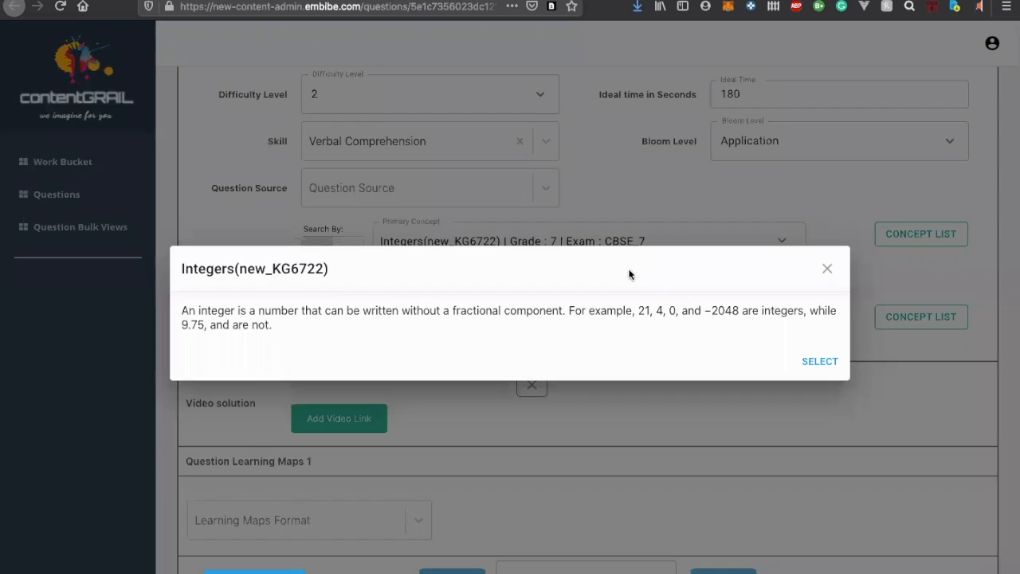
{"action": "left_click", "coordinate": [805, 361]}
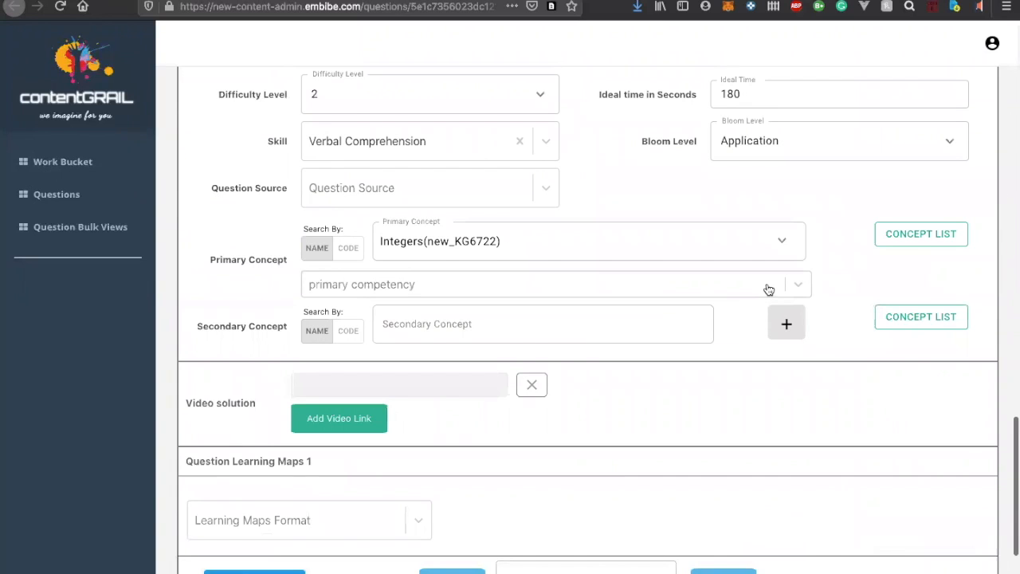
Assign the primary competency "LSBAT define integers." to the question's primary concept
{"action": "left_click", "coordinate": [767, 286]}
{"action": "left_click", "coordinate": [580, 311]}
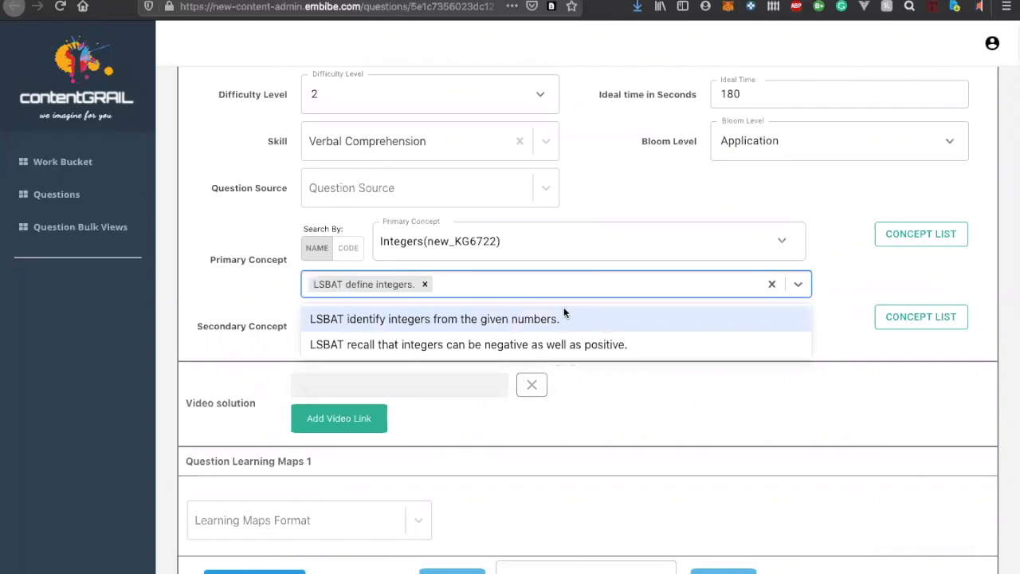
{"action": "left_click", "coordinate": [252, 289]}
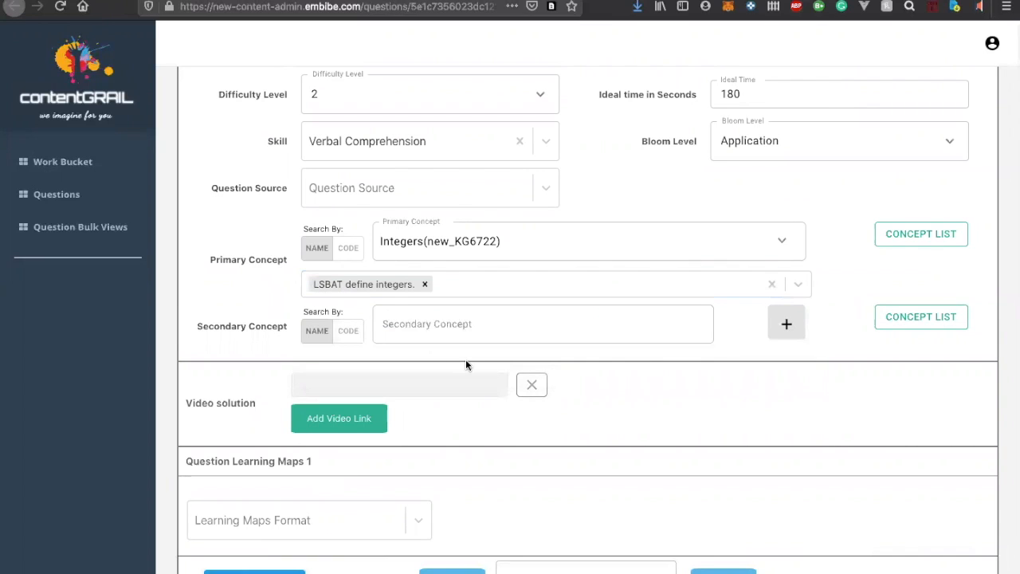
Set the format of Question Learning Maps 1 to CBSE Learning Maps
{"action": "scroll", "coordinate": [465, 359], "scroll_direction": "down", "scroll_amount": 3}
{"action": "left_click", "coordinate": [363, 332]}
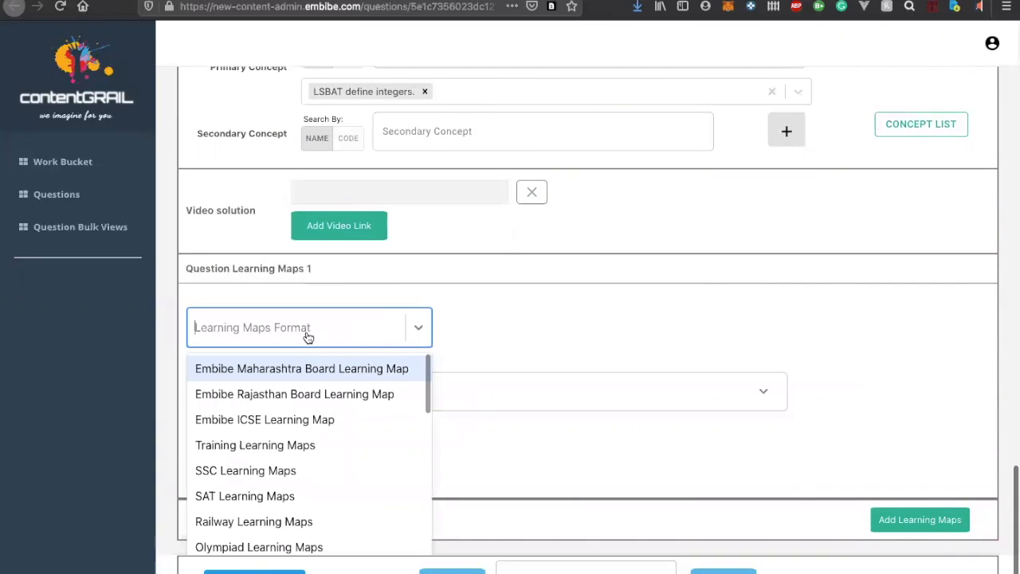
{"action": "type", "text": "cbse"}
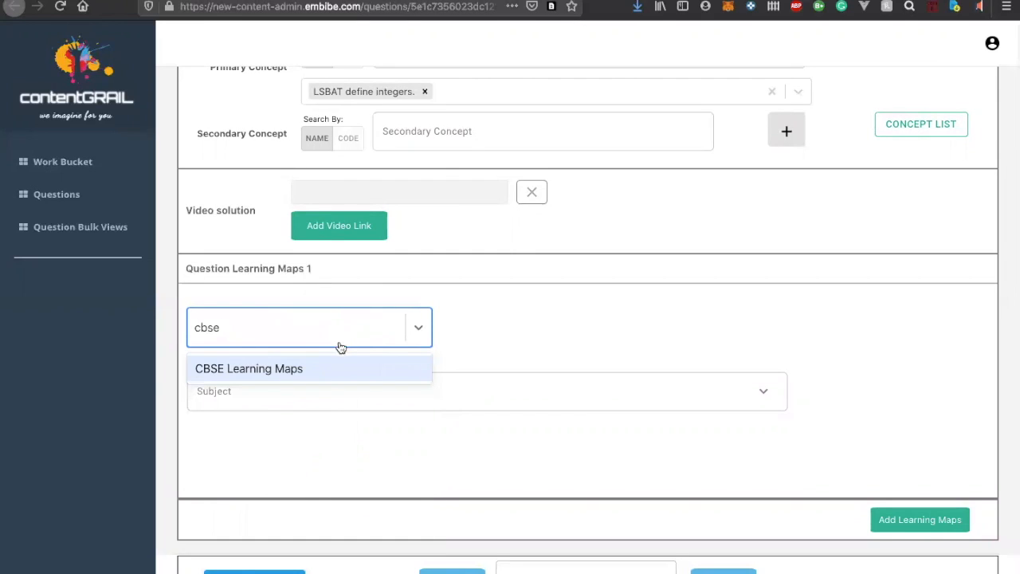
{"action": "left_click", "coordinate": [318, 371]}
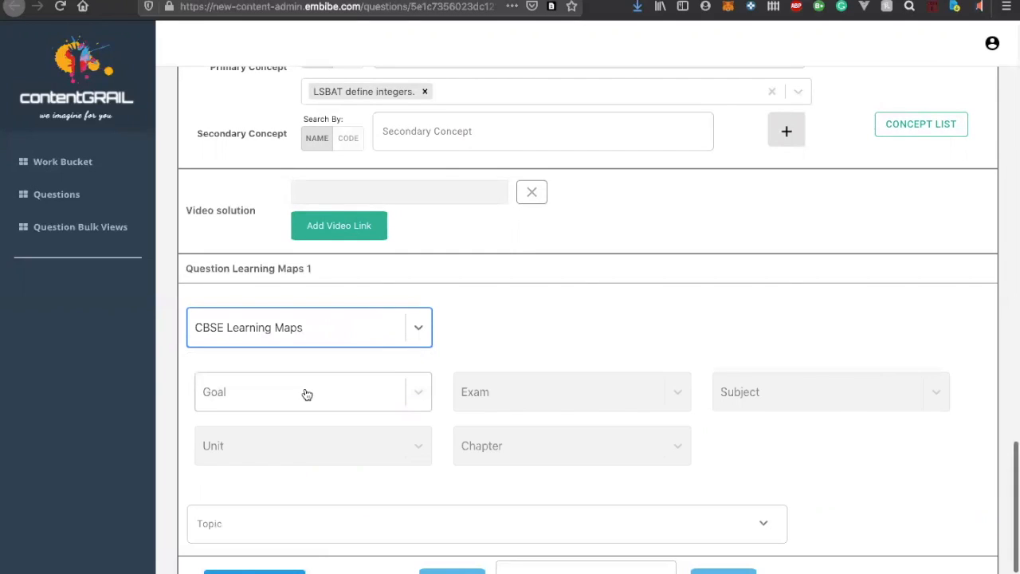
Search the learning map topics for "integers", replacing the first query "define in"
{"action": "scroll", "coordinate": [305, 395], "scroll_direction": "down", "scroll_amount": 1}
{"action": "scroll", "coordinate": [305, 395], "scroll_direction": "down", "scroll_amount": 1}
{"action": "left_click", "coordinate": [306, 390]}
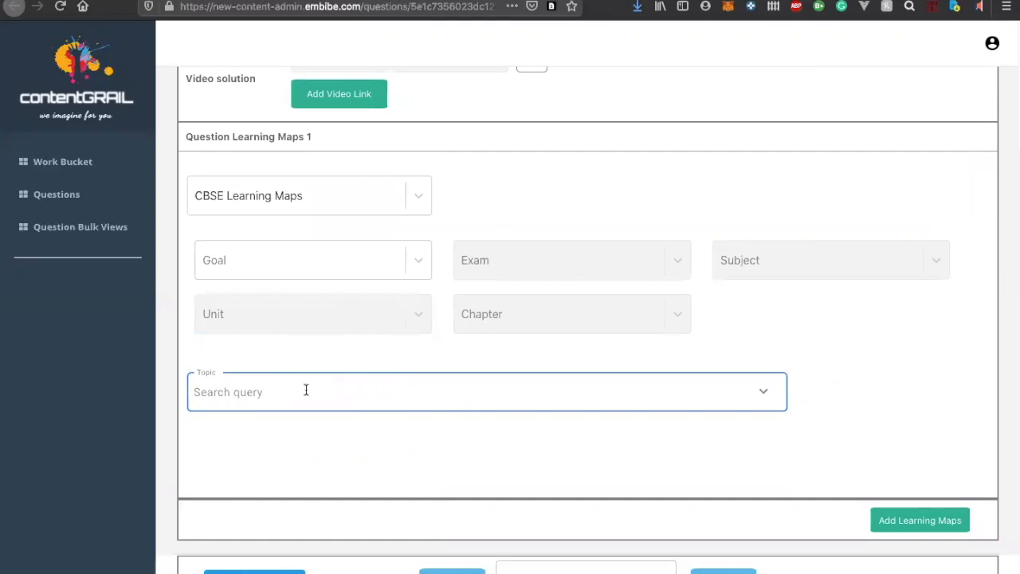
{"action": "type", "text": "define in"}
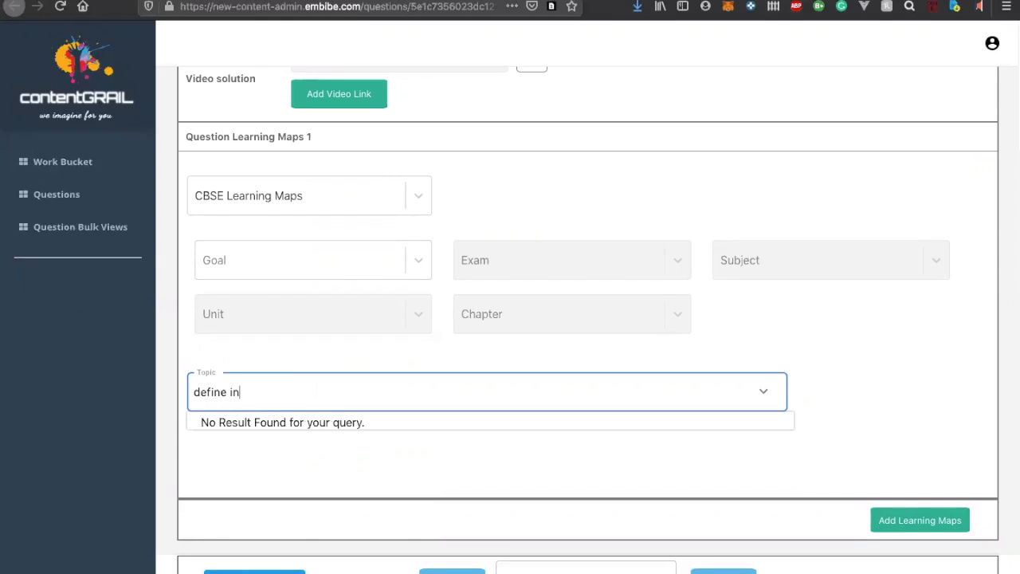
{"action": "key", "text": "BackSpace"}
{"action": "key", "text": "BackSpace"}
{"action": "key", "text": "BackSpace"}
{"action": "key", "text": "BackSpace"}
{"action": "key", "text": "BackSpace"}
{"action": "key", "text": "BackSpace"}
{"action": "key", "text": "BackSpace"}
{"action": "key", "text": "BackSpace"}
{"action": "type", "text": "integers"}
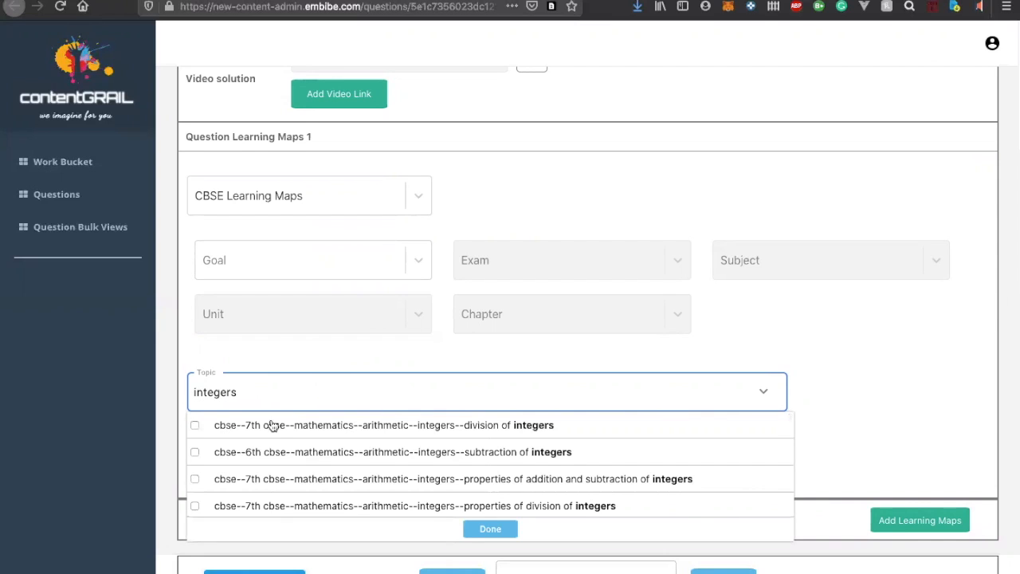
Tick the topic "integers and its representation on number line" under 7th CBSE mathematics algebra for the learning map
{"action": "scroll", "coordinate": [271, 430], "scroll_direction": "down", "scroll_amount": 2}
{"action": "scroll", "coordinate": [273, 431], "scroll_direction": "down", "scroll_amount": 8}
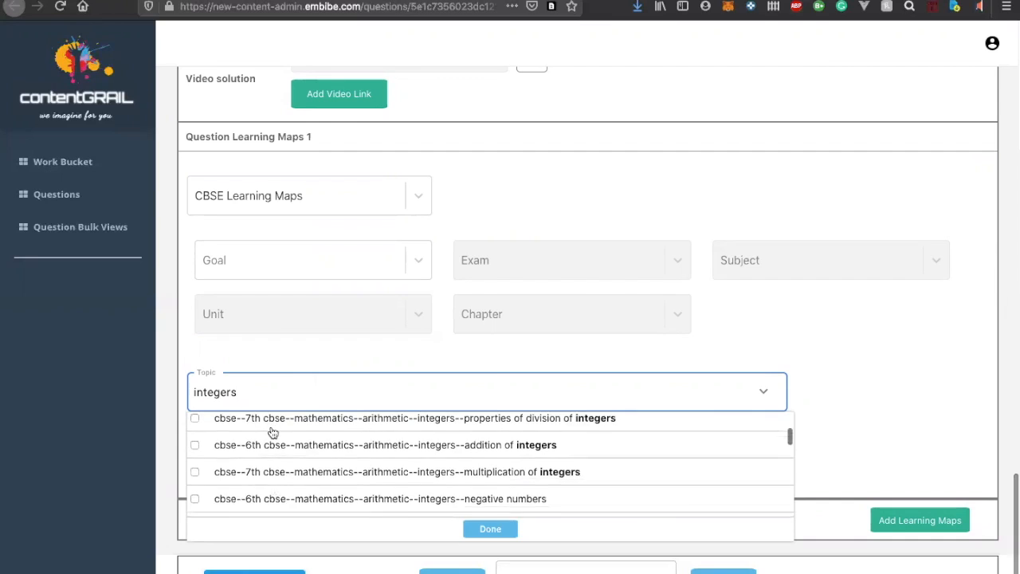
{"action": "scroll", "coordinate": [287, 456], "scroll_direction": "up", "scroll_amount": 2}
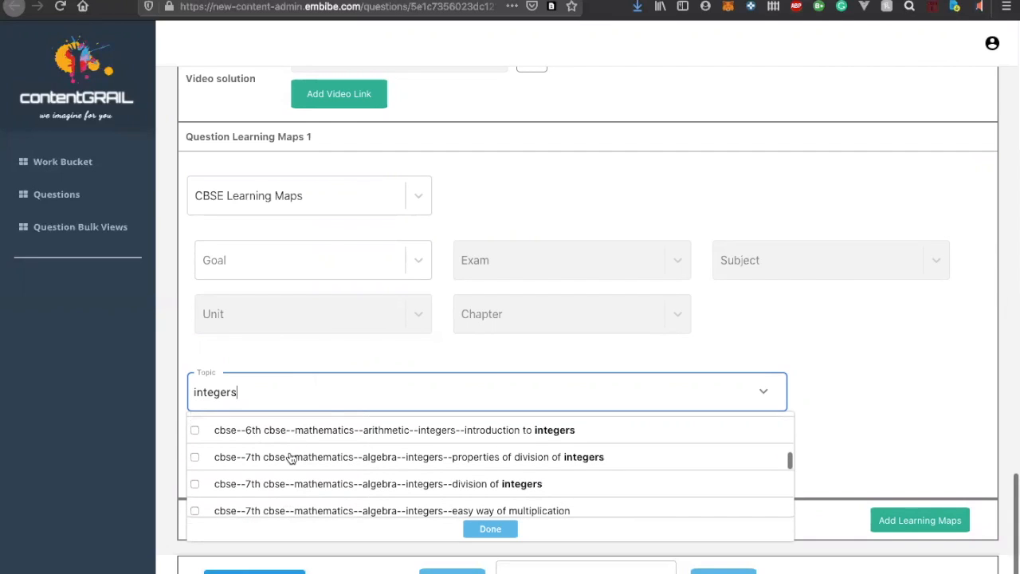
{"action": "scroll", "coordinate": [292, 478], "scroll_direction": "down", "scroll_amount": 1}
{"action": "scroll", "coordinate": [293, 476], "scroll_direction": "down", "scroll_amount": 4}
{"action": "scroll", "coordinate": [293, 476], "scroll_direction": "down", "scroll_amount": 2}
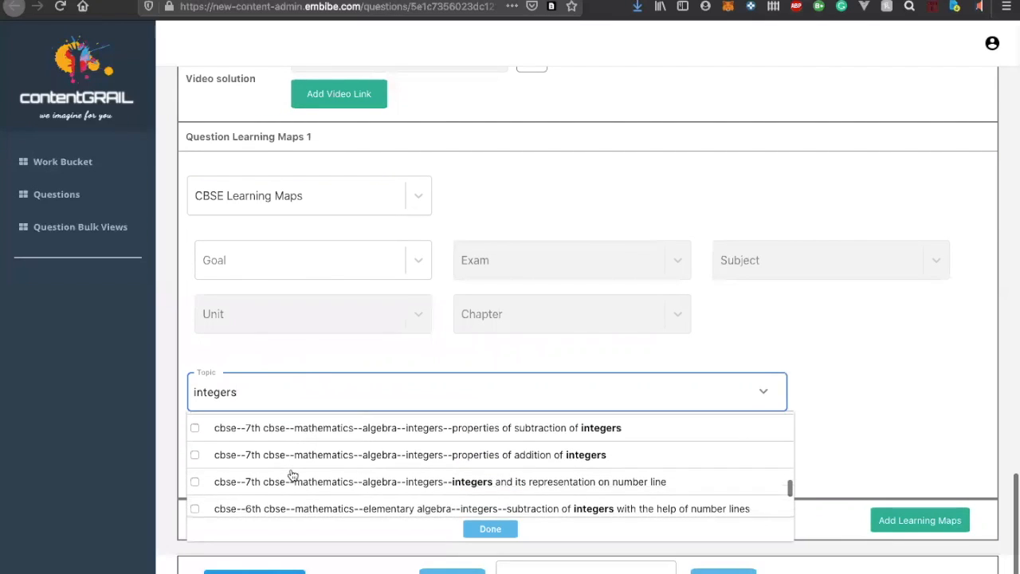
{"action": "left_click", "coordinate": [293, 476]}
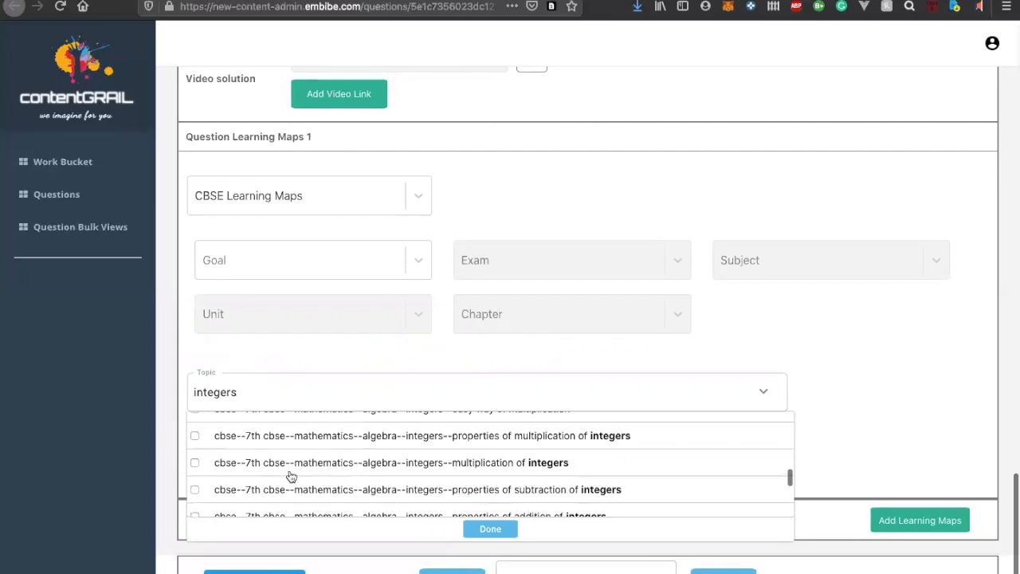
{"action": "scroll", "coordinate": [289, 477], "scroll_direction": "down", "scroll_amount": 1}
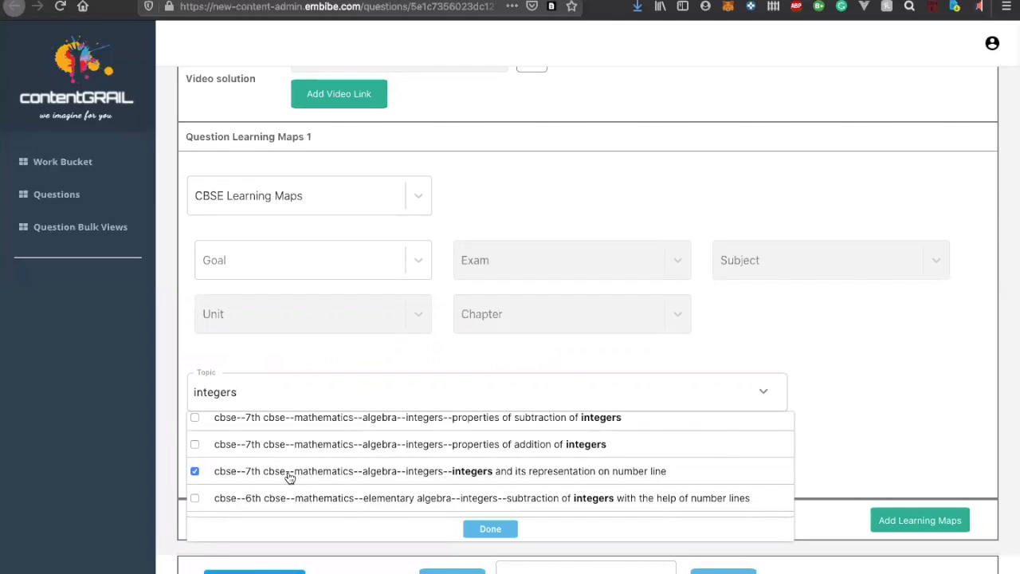
{"action": "scroll", "coordinate": [252, 445], "scroll_direction": "down", "scroll_amount": 3}
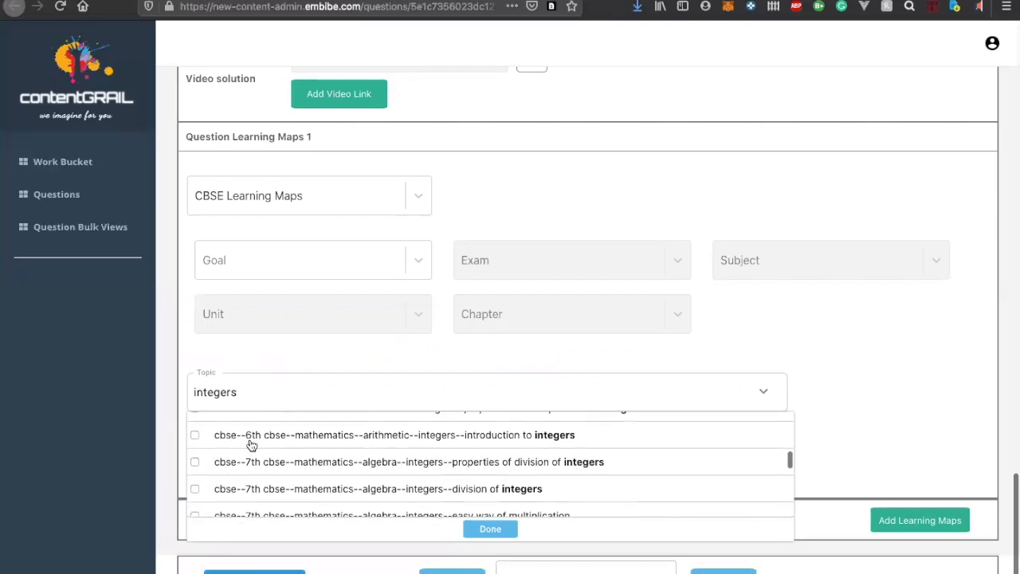
Look through the 6th and 7th CBSE integers topics and tick "knowing integers" under 6th CBSE elementary algebra
{"action": "scroll", "coordinate": [252, 444], "scroll_direction": "up", "scroll_amount": 1}
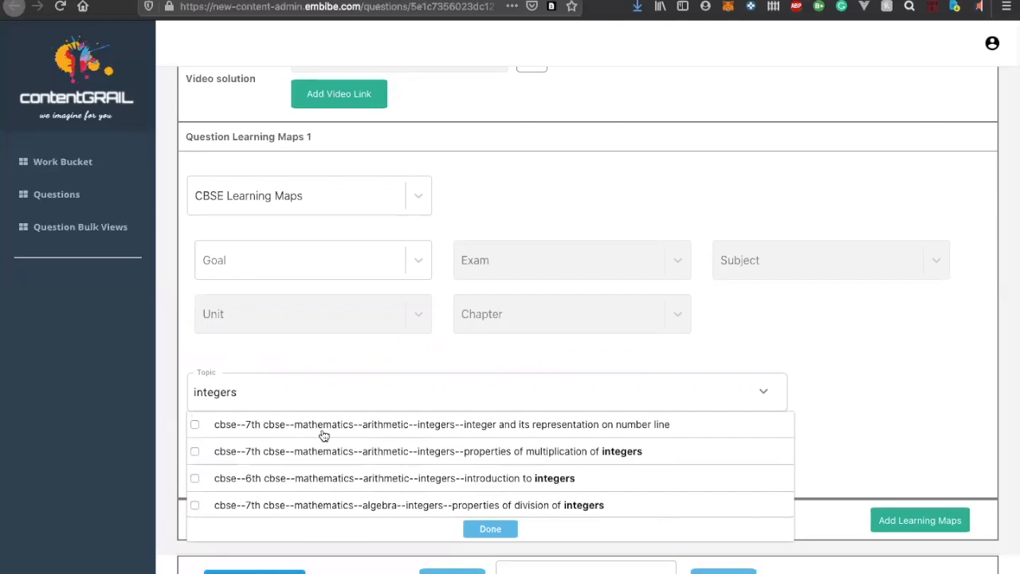
{"action": "scroll", "coordinate": [324, 435], "scroll_direction": "up", "scroll_amount": 1}
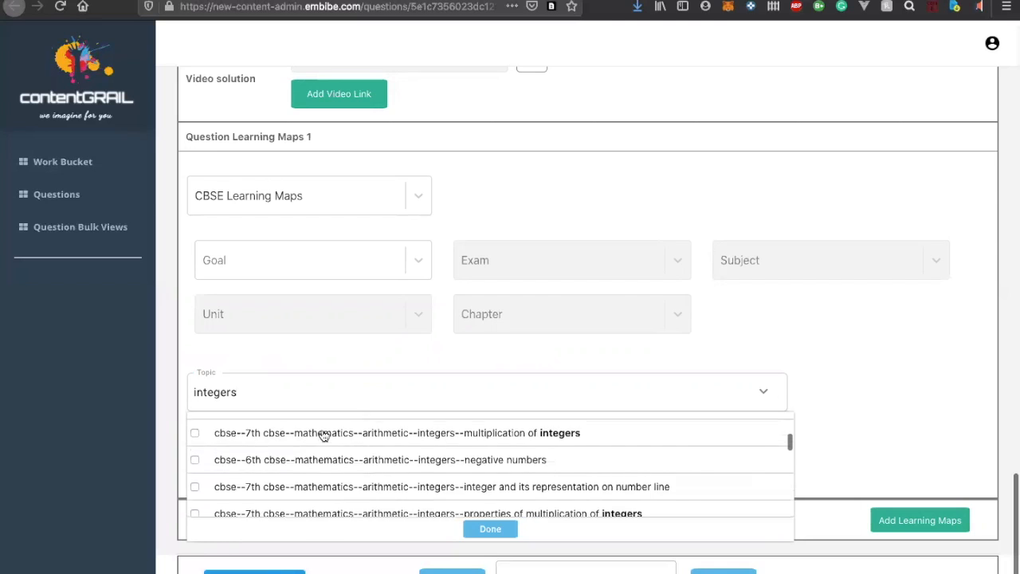
{"action": "scroll", "coordinate": [324, 435], "scroll_direction": "up", "scroll_amount": 1}
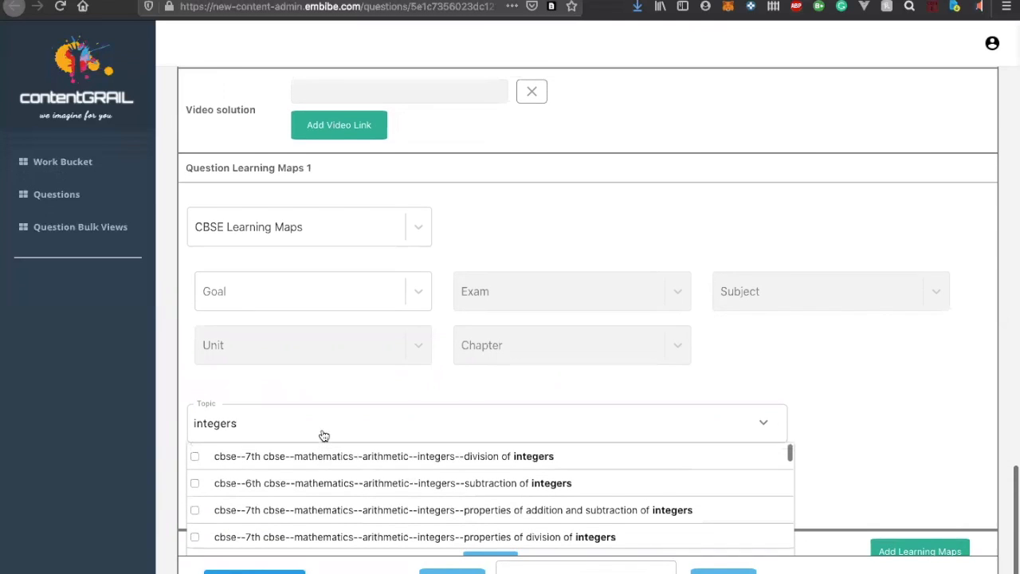
{"action": "scroll", "coordinate": [324, 467], "scroll_direction": "down", "scroll_amount": 2}
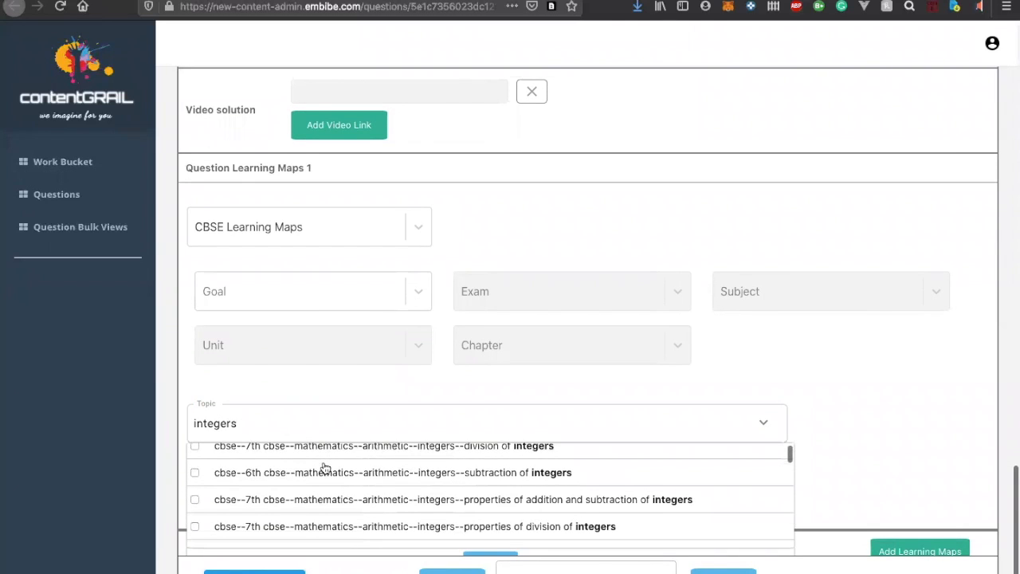
{"action": "scroll", "coordinate": [324, 468], "scroll_direction": "down", "scroll_amount": 3}
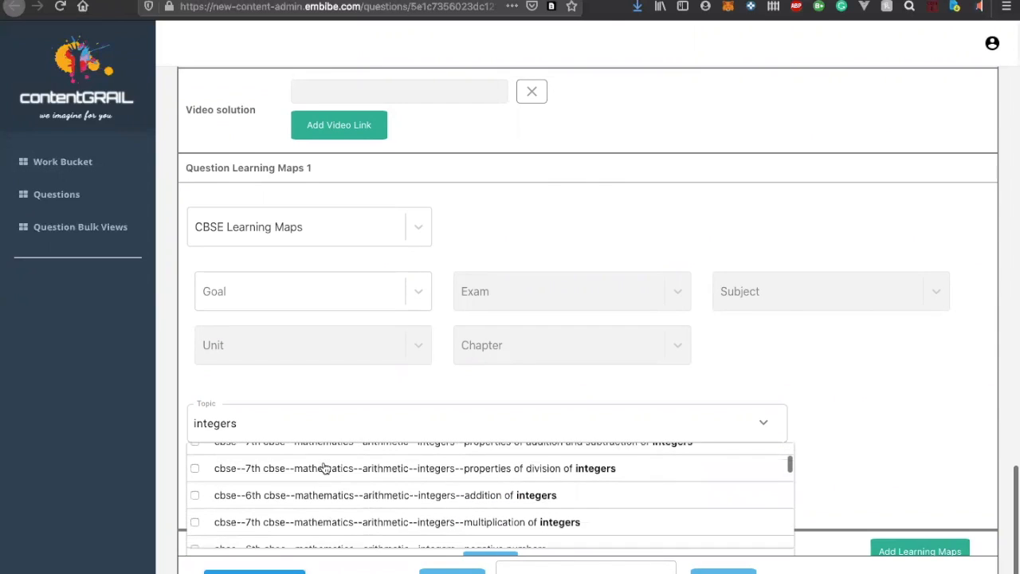
{"action": "scroll", "coordinate": [325, 468], "scroll_direction": "down", "scroll_amount": 3}
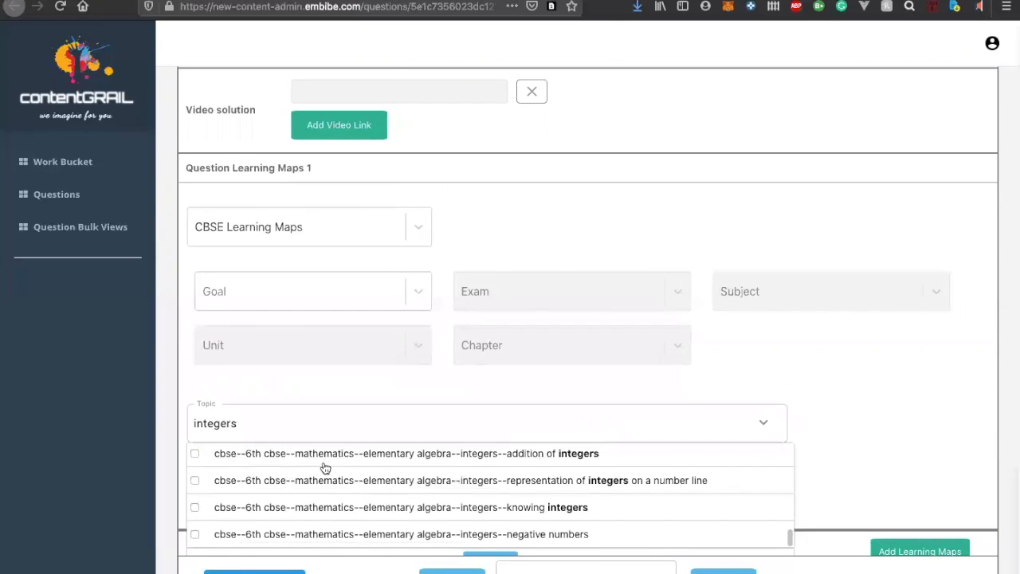
{"action": "scroll", "coordinate": [325, 468], "scroll_direction": "down", "scroll_amount": 1}
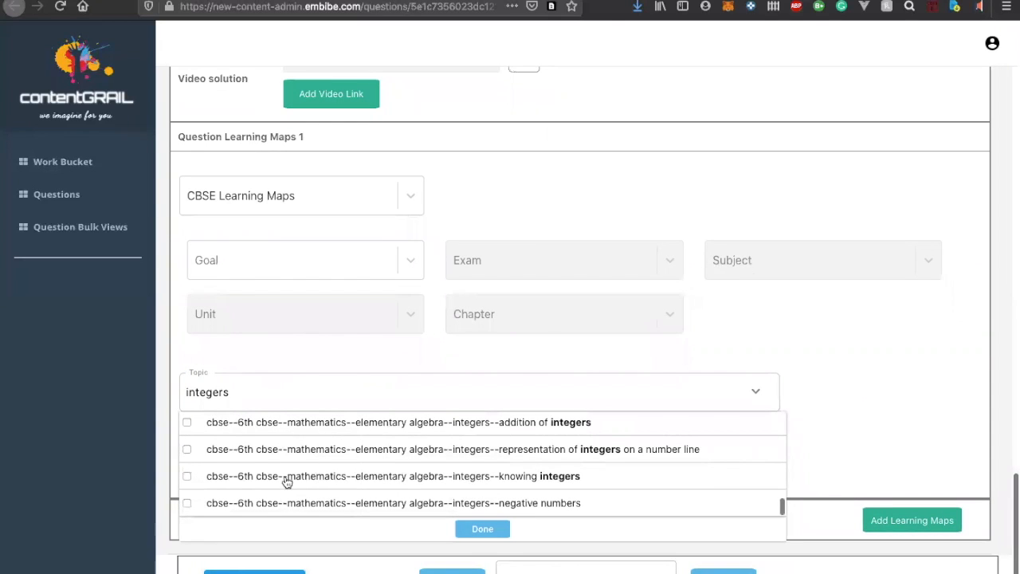
{"action": "scroll", "coordinate": [293, 476], "scroll_direction": "up", "scroll_amount": 4}
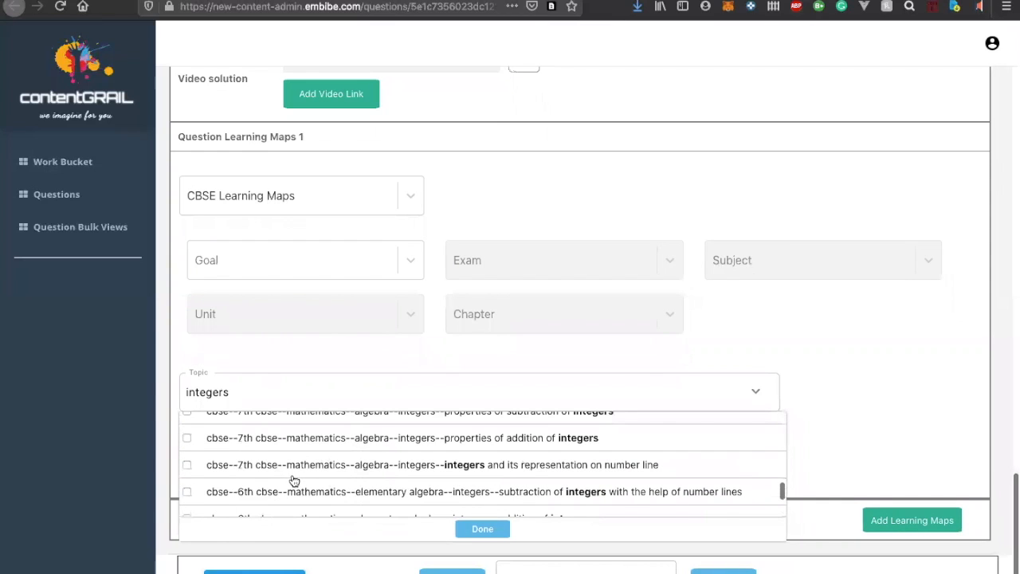
{"action": "scroll", "coordinate": [291, 487], "scroll_direction": "up", "scroll_amount": 3}
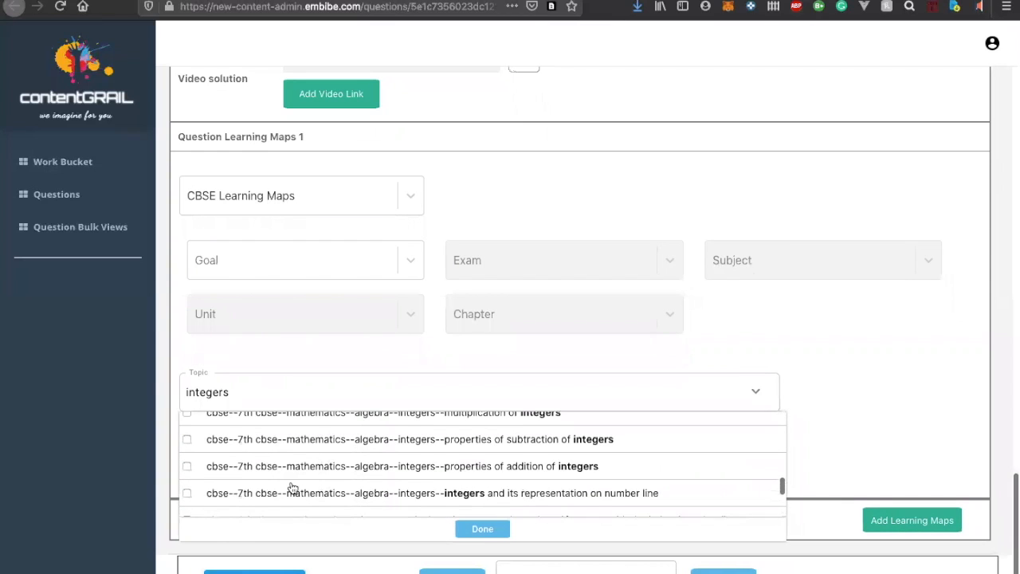
{"action": "scroll", "coordinate": [292, 488], "scroll_direction": "up", "scroll_amount": 3}
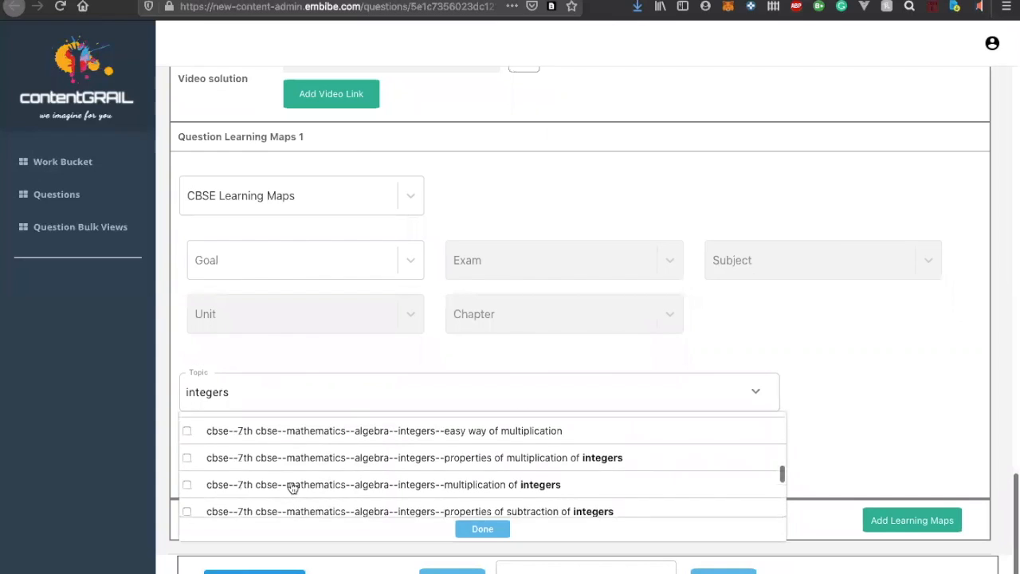
{"action": "scroll", "coordinate": [292, 488], "scroll_direction": "up", "scroll_amount": 2}
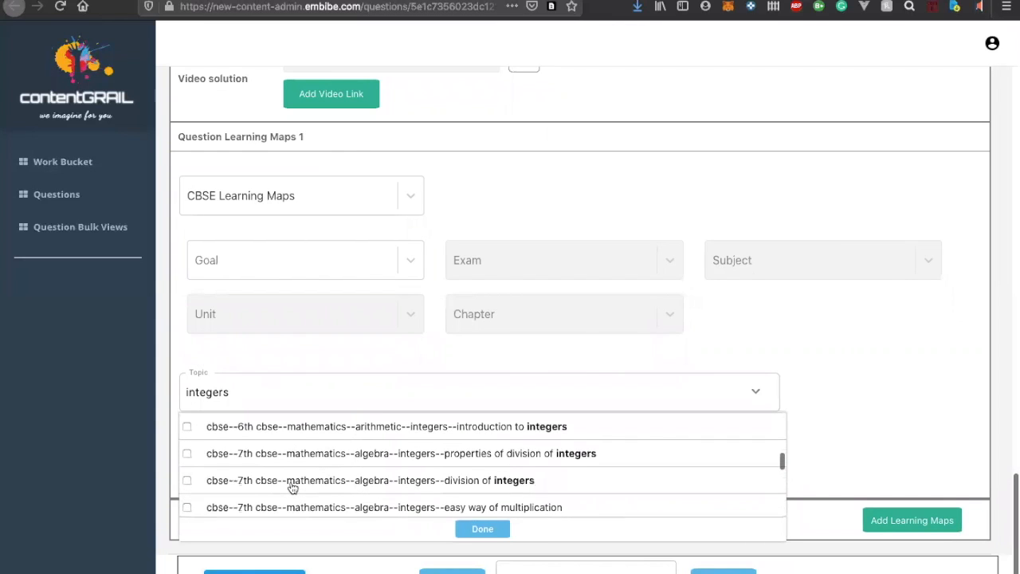
{"action": "scroll", "coordinate": [293, 488], "scroll_direction": "up", "scroll_amount": 1}
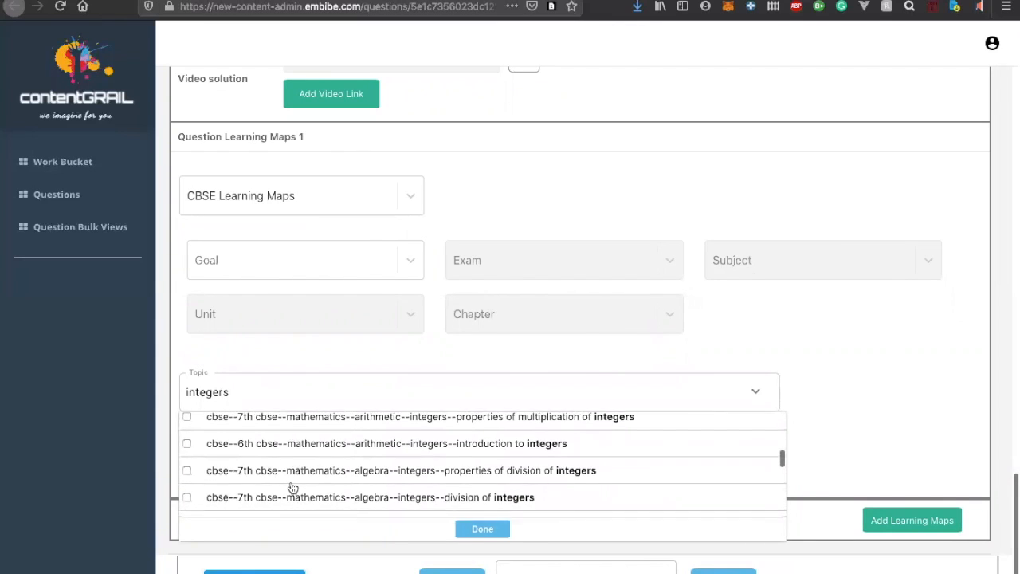
{"action": "scroll", "coordinate": [292, 488], "scroll_direction": "up", "scroll_amount": 1}
{"action": "scroll", "coordinate": [293, 487], "scroll_direction": "down", "scroll_amount": 10}
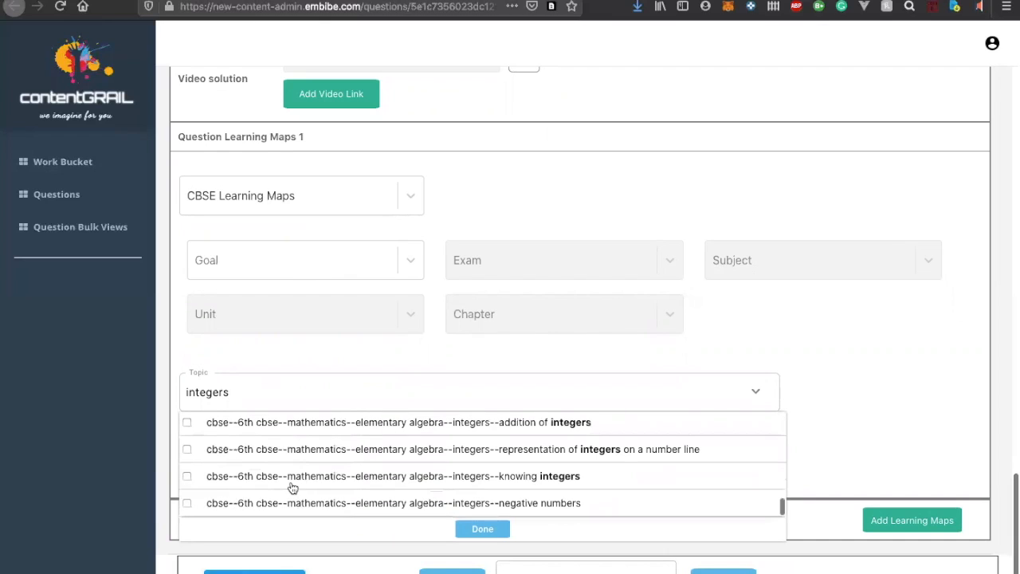
{"action": "left_click", "coordinate": [292, 500]}
Choose the 7th CBSE algebra topic "properties of addition of integers" instead and add it to the question's learning map
{"action": "scroll", "coordinate": [401, 482], "scroll_direction": "up", "scroll_amount": 5}
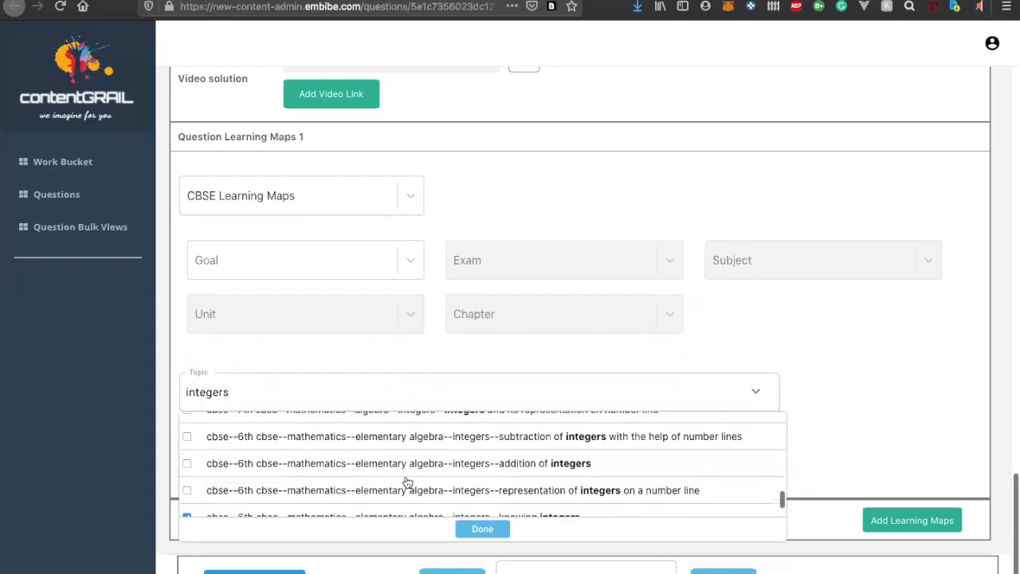
{"action": "scroll", "coordinate": [406, 483], "scroll_direction": "up", "scroll_amount": 5}
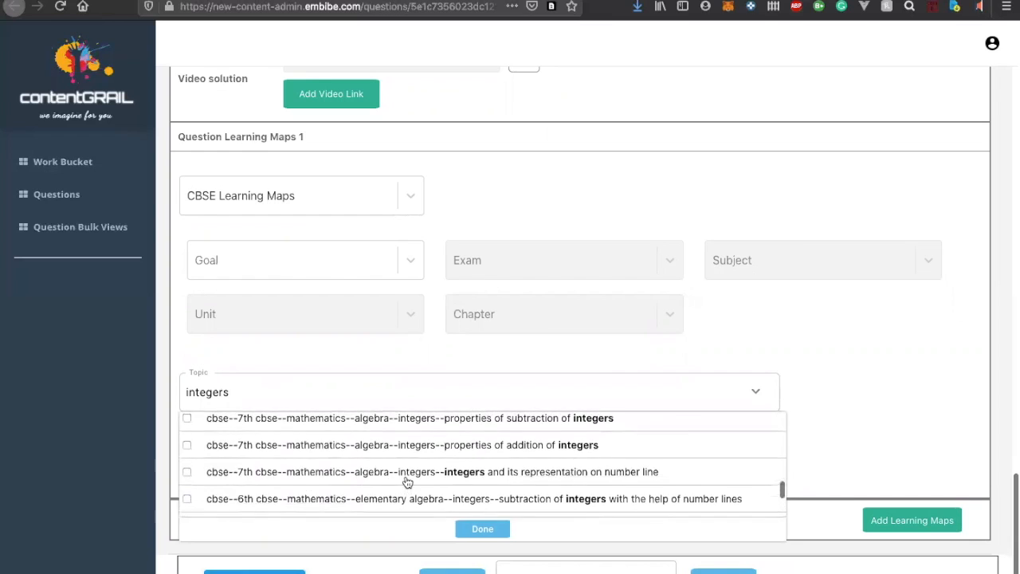
{"action": "scroll", "coordinate": [406, 482], "scroll_direction": "up", "scroll_amount": 1}
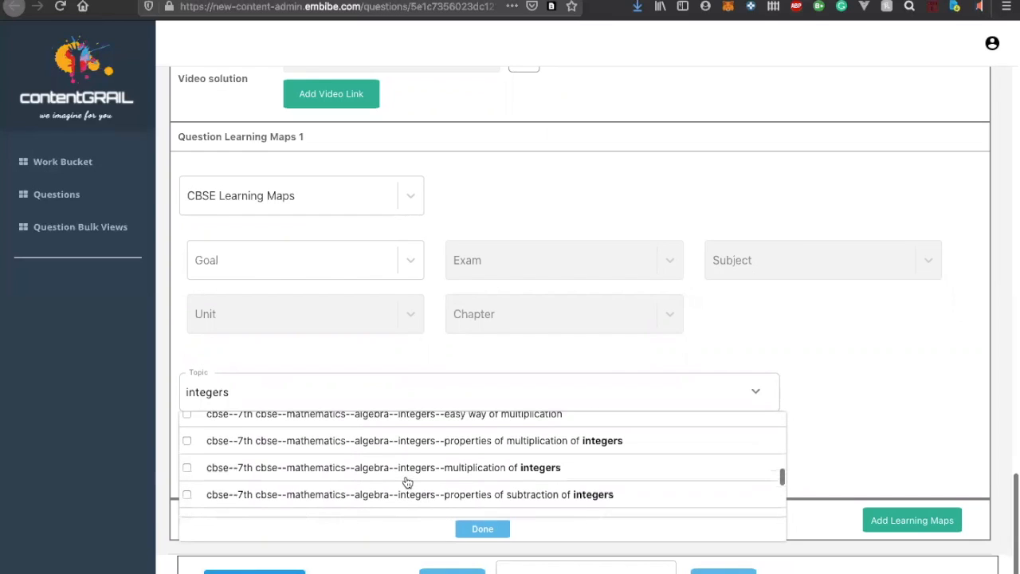
{"action": "scroll", "coordinate": [403, 490], "scroll_direction": "down", "scroll_amount": 2}
{"action": "left_click", "coordinate": [400, 497]}
{"action": "scroll", "coordinate": [395, 498], "scroll_direction": "down", "scroll_amount": 2}
{"action": "scroll", "coordinate": [388, 496], "scroll_direction": "up", "scroll_amount": 2}
{"action": "scroll", "coordinate": [389, 496], "scroll_direction": "down", "scroll_amount": 1}
{"action": "scroll", "coordinate": [367, 481], "scroll_direction": "down", "scroll_amount": 3}
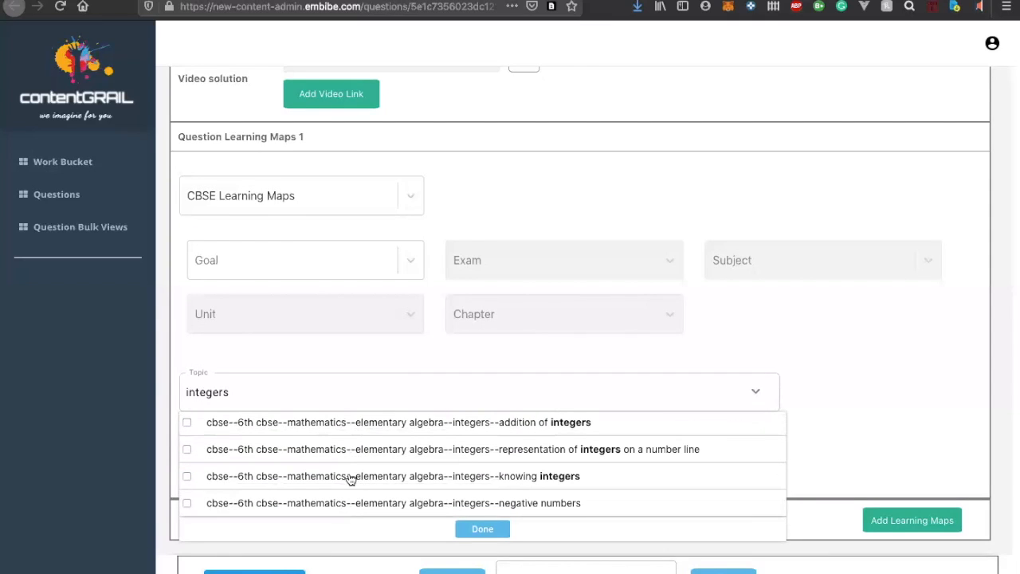
{"action": "left_click", "coordinate": [485, 530]}
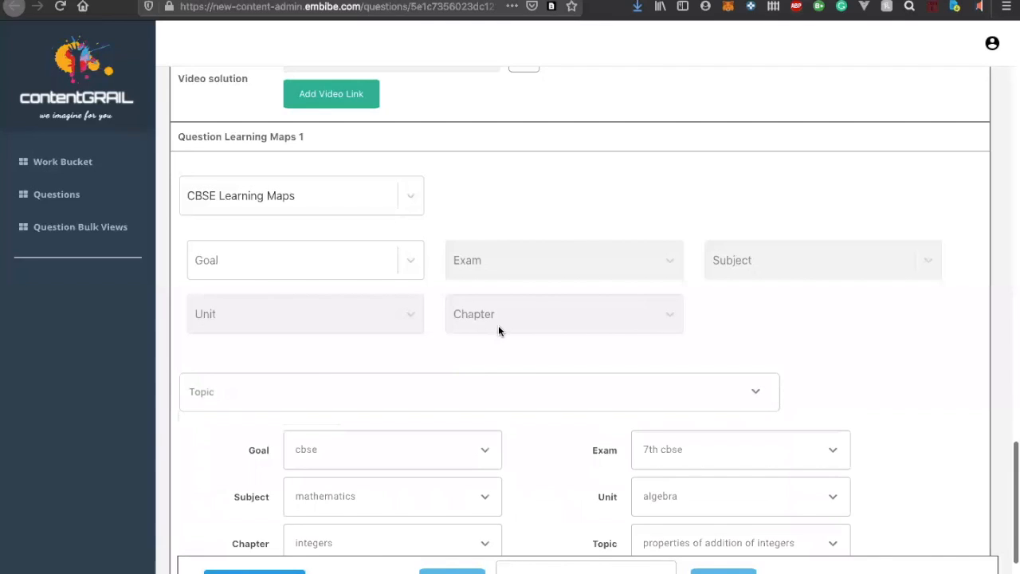
Check the added learning map entry and save the question
{"action": "scroll", "coordinate": [498, 325], "scroll_direction": "down", "scroll_amount": 3}
{"action": "scroll", "coordinate": [806, 403], "scroll_direction": "down", "scroll_amount": 1}
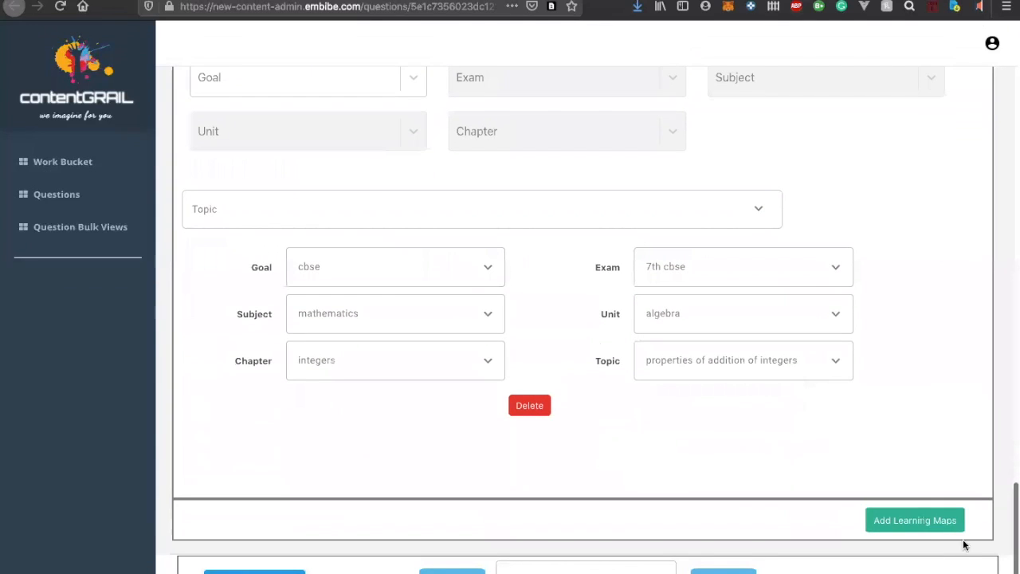
{"action": "scroll", "coordinate": [495, 365], "scroll_direction": "up", "scroll_amount": 3}
{"action": "scroll", "coordinate": [495, 365], "scroll_direction": "down", "scroll_amount": 2}
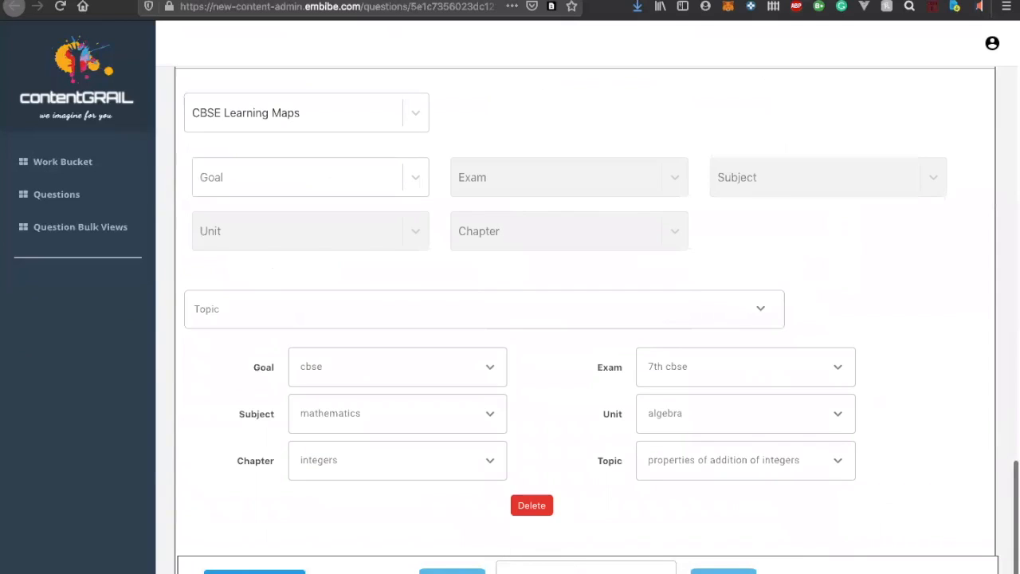
{"action": "left_click", "coordinate": [268, 571]}
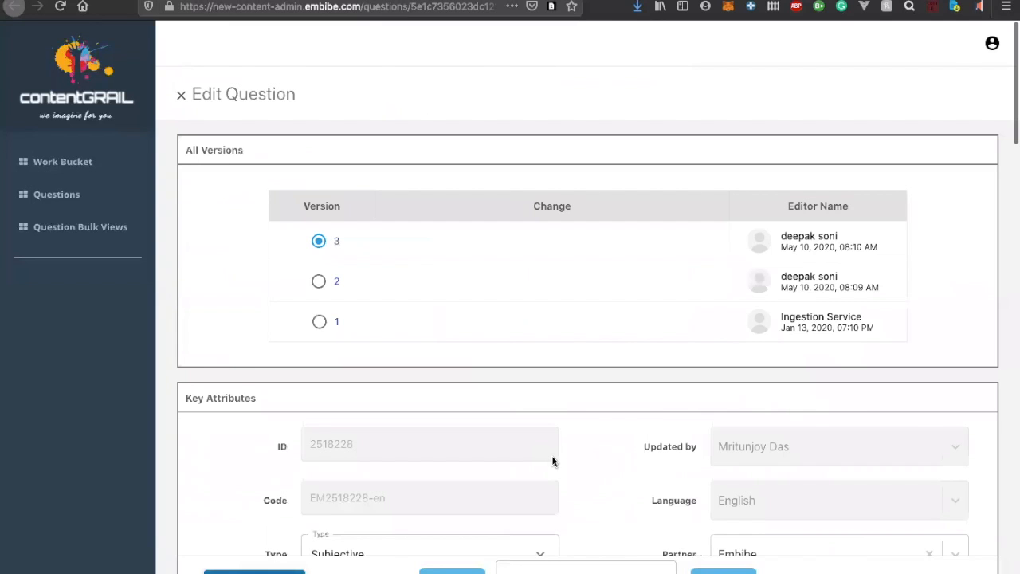
Review the question's details, then select its status and submit the question, confirming the submission
{"action": "scroll", "coordinate": [553, 462], "scroll_direction": "down", "scroll_amount": 4}
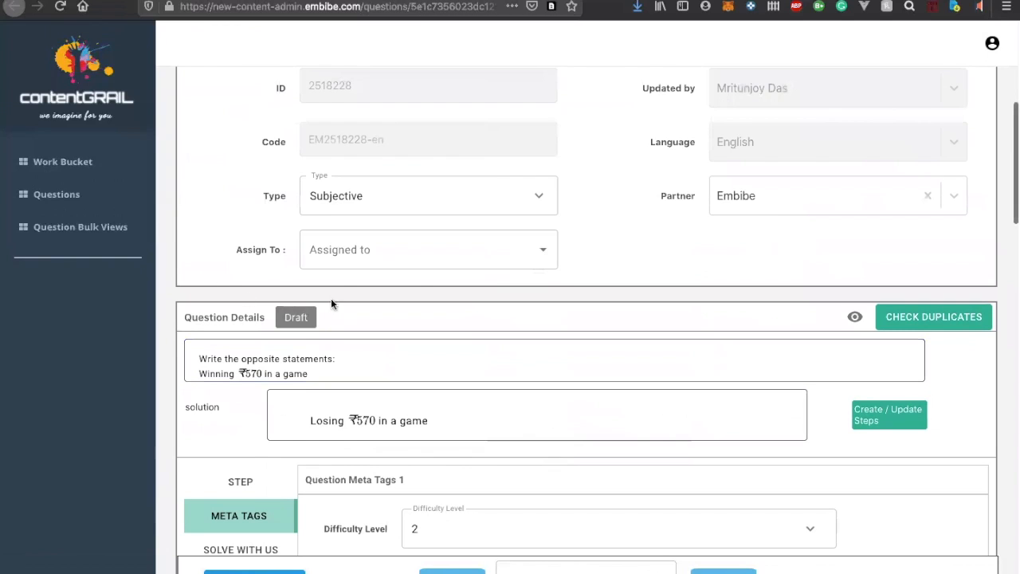
{"action": "scroll", "coordinate": [415, 274], "scroll_direction": "down", "scroll_amount": 15}
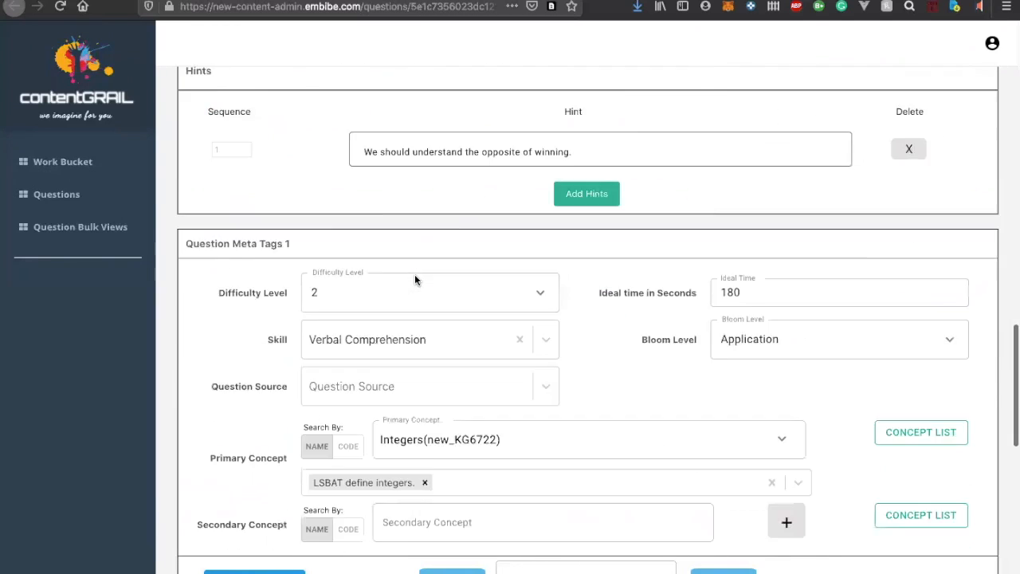
{"action": "scroll", "coordinate": [415, 279], "scroll_direction": "down", "scroll_amount": 1}
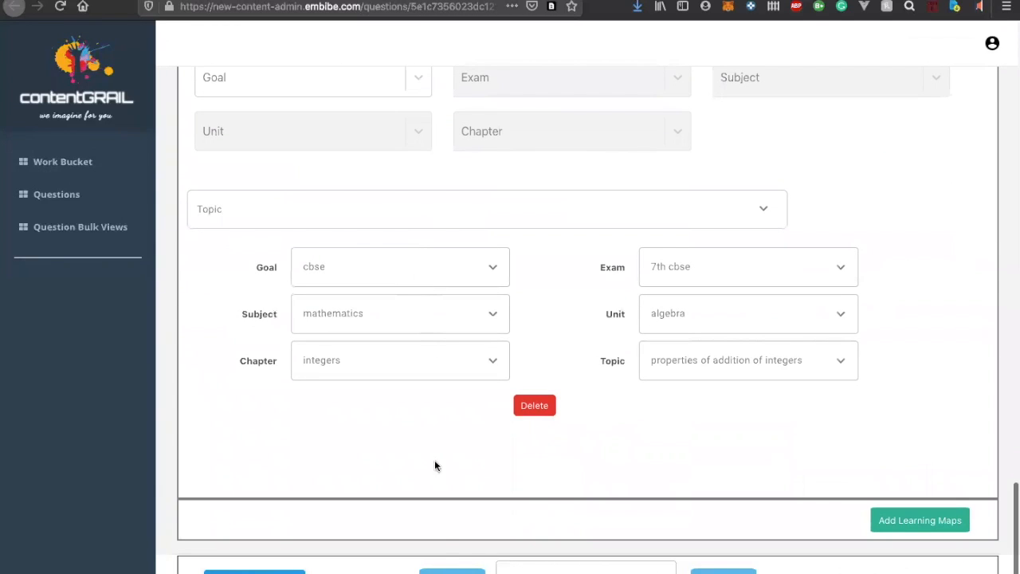
{"action": "scroll", "coordinate": [396, 352], "scroll_direction": "up", "scroll_amount": 20}
{"action": "left_click", "coordinate": [566, 572]}
{"action": "left_click", "coordinate": [563, 569]}
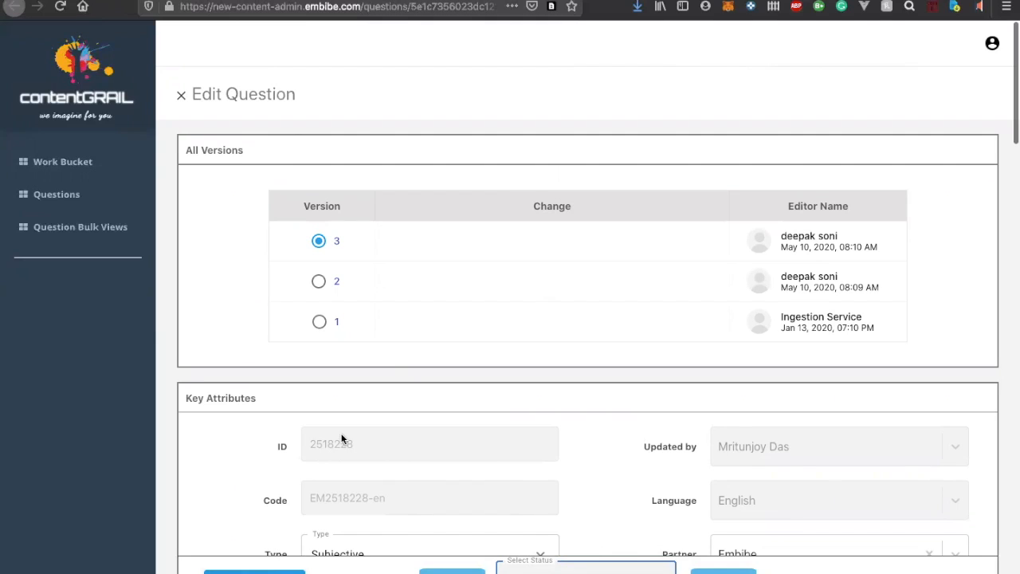
{"action": "left_click", "coordinate": [723, 571]}
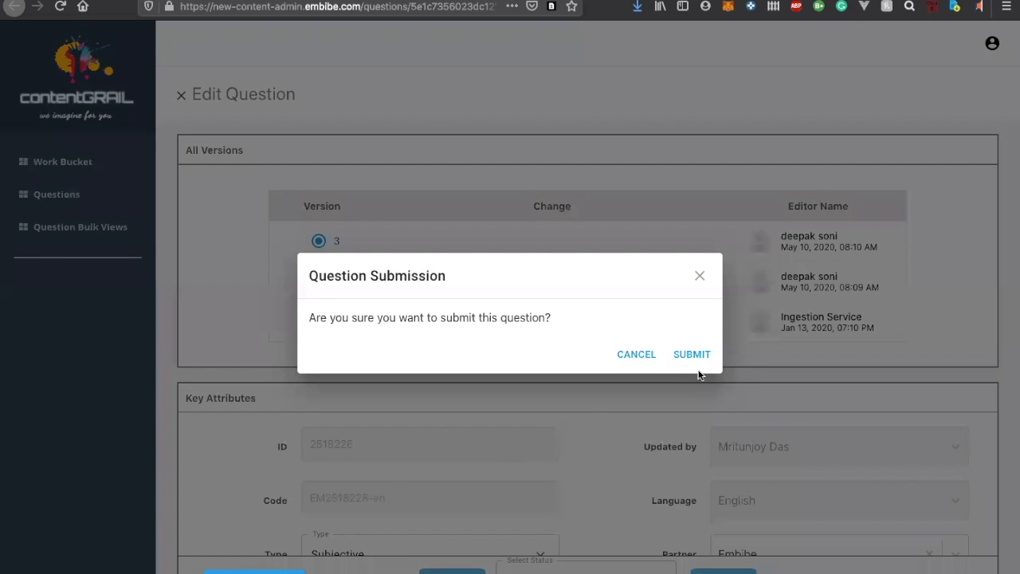
{"action": "left_click", "coordinate": [692, 353]}
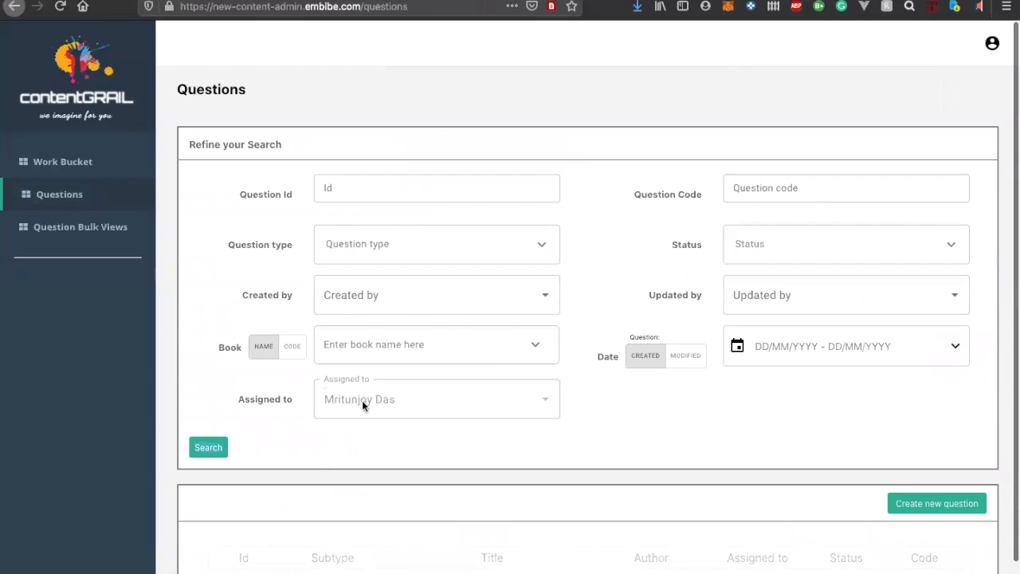
Examine the Questions list for questions assigned to the current editor
{"action": "scroll", "coordinate": [377, 403], "scroll_direction": "down", "scroll_amount": 1}
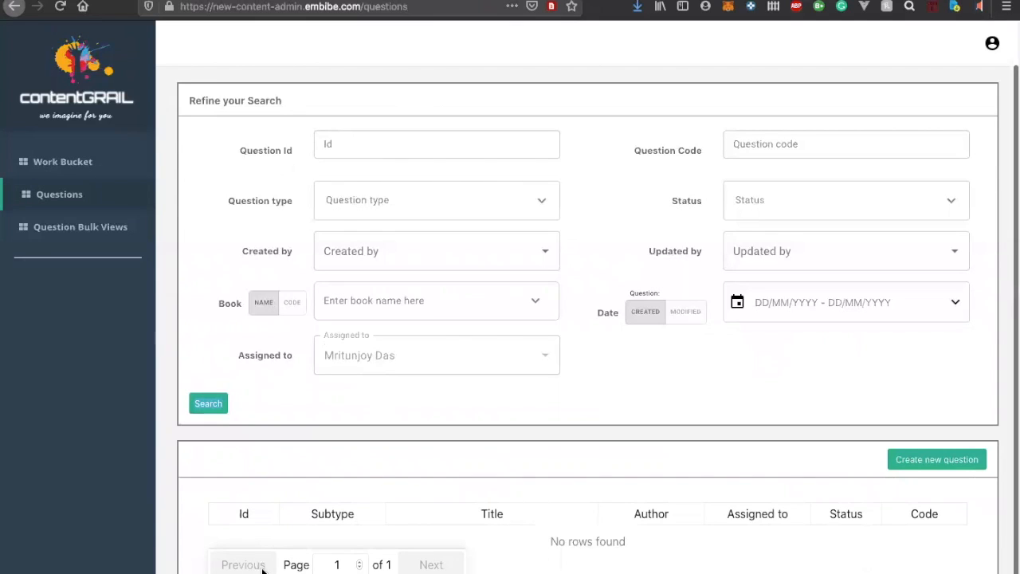
{"action": "scroll", "coordinate": [255, 563], "scroll_direction": "up", "scroll_amount": 1}
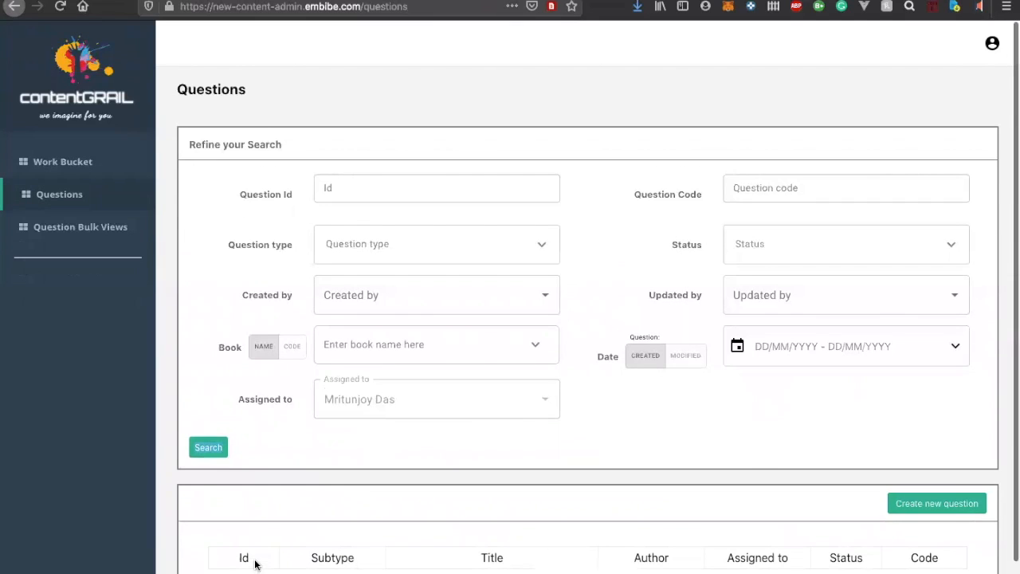
Open Question Bulk Views, then switch to the Output spreadsheet and copy CG id 2518228 into row 2's All CG-id's column
{"action": "left_click", "coordinate": [70, 228]}
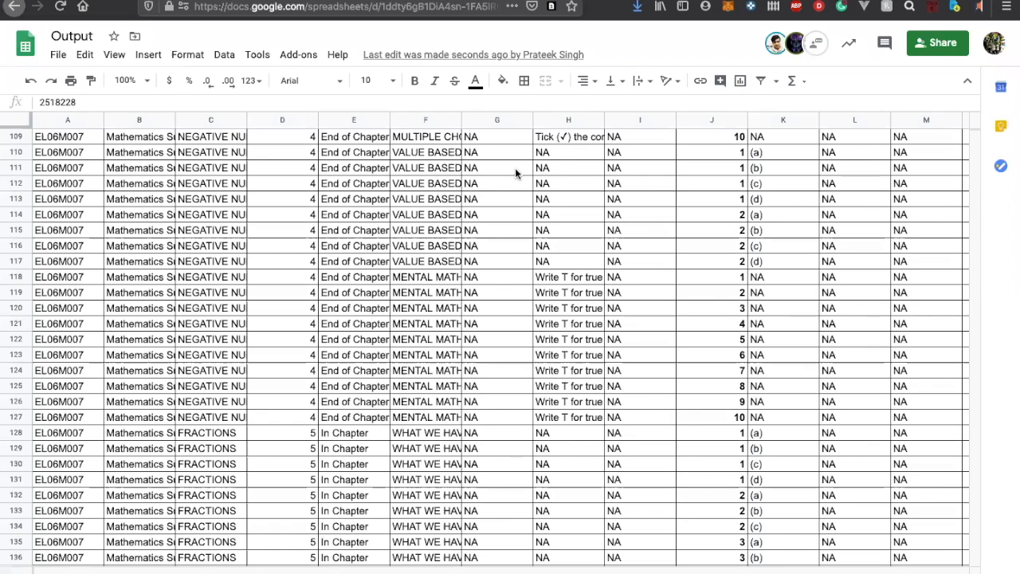
{"action": "scroll", "coordinate": [515, 167], "scroll_direction": "up", "scroll_amount": 20}
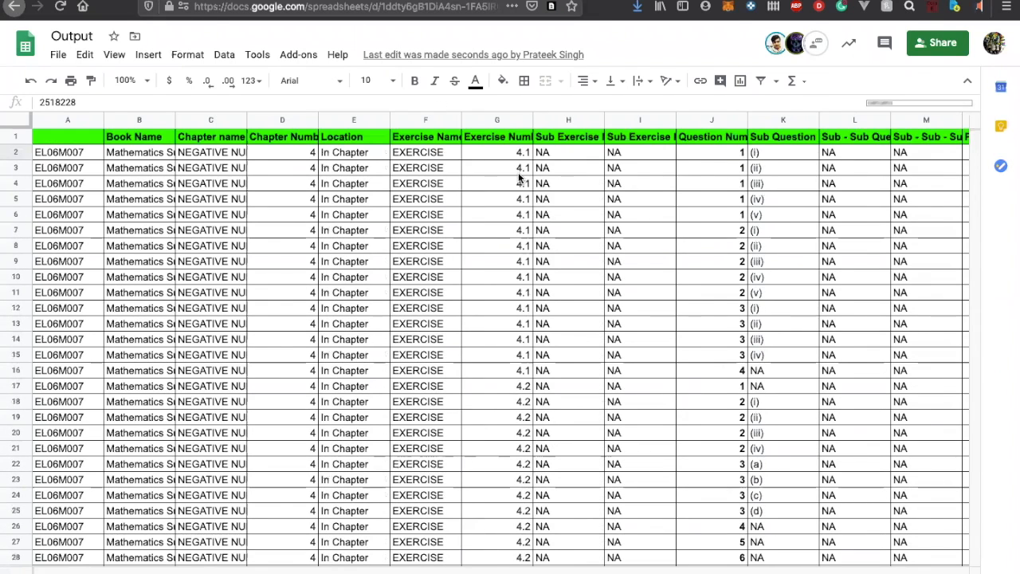
{"action": "scroll", "coordinate": [518, 175], "scroll_direction": "right", "scroll_amount": 15}
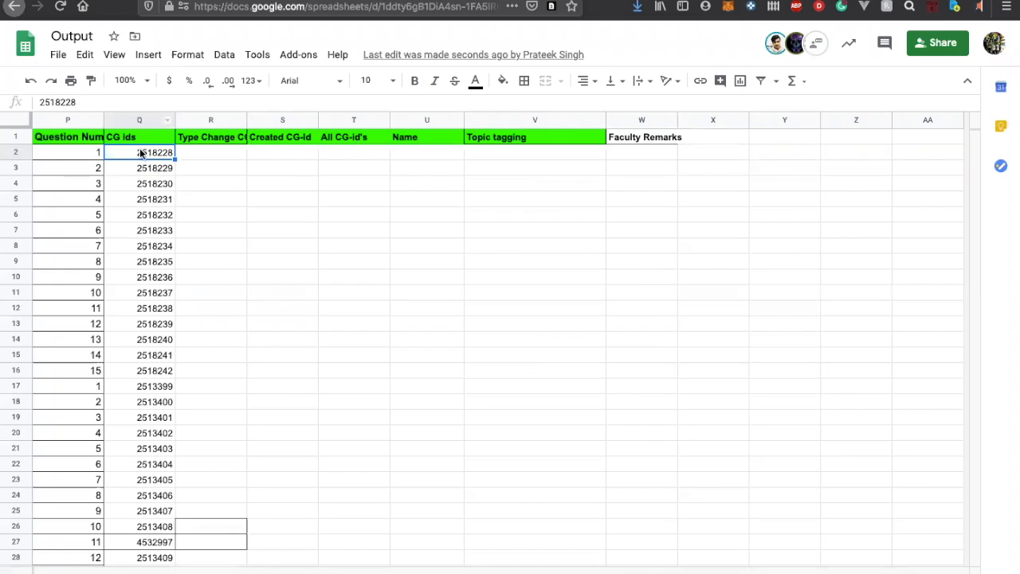
{"action": "key", "text": "ctrl+c"}
{"action": "left_click", "coordinate": [300, 148]}
{"action": "left_click", "coordinate": [329, 155]}
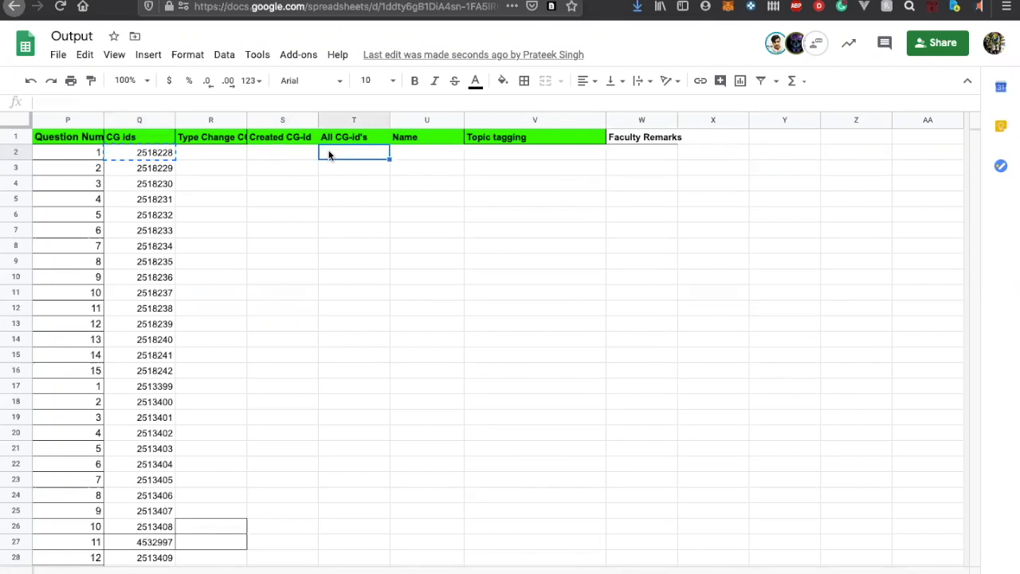
{"action": "key", "text": "ctrl+v"}
{"action": "left_click", "coordinate": [167, 151]}
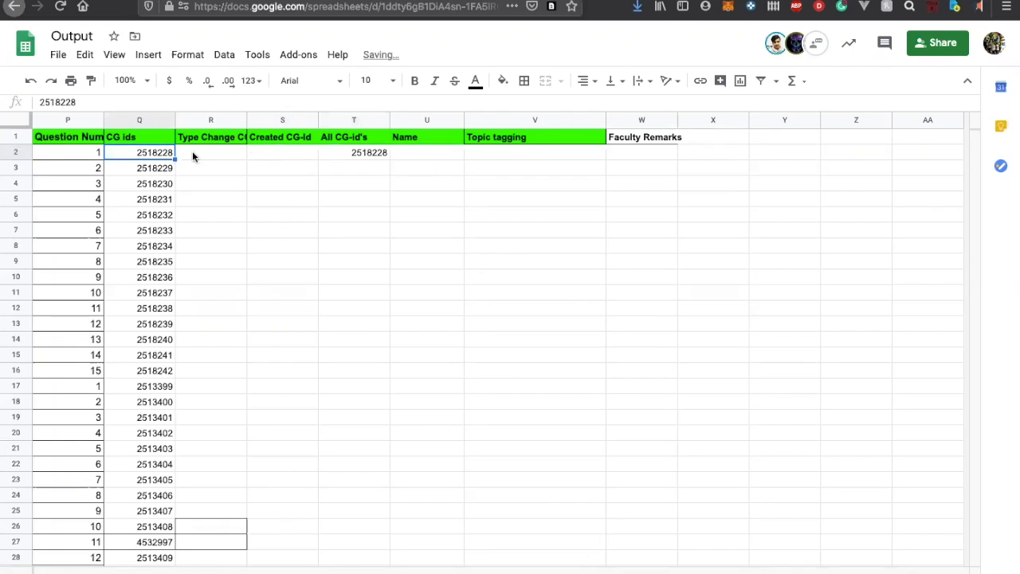
{"action": "left_click", "coordinate": [287, 152]}
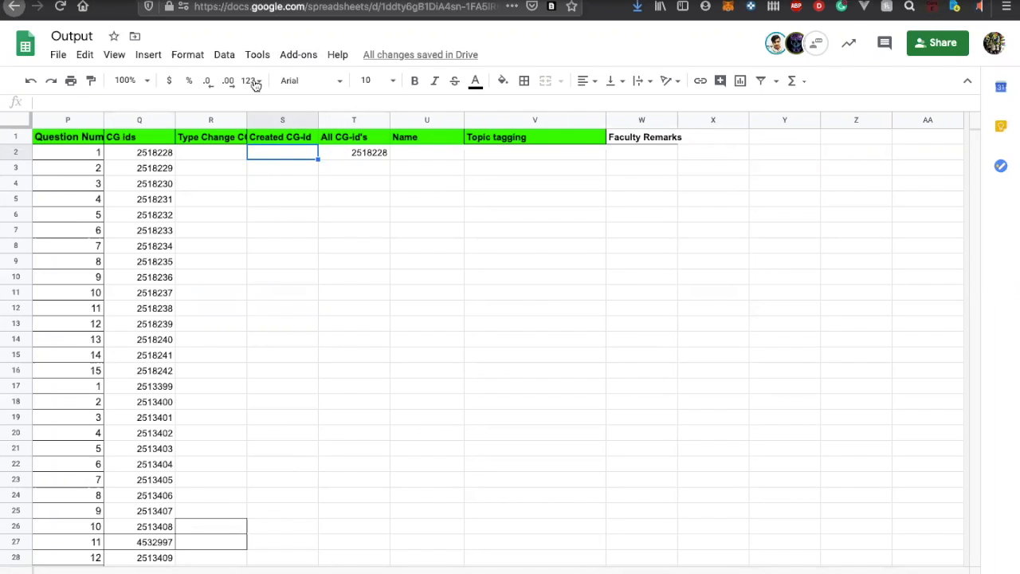
Switch back to contentGRAIL and view the question with ID 2518228 in Question Bulk Views
{"action": "left_click", "coordinate": [300, 1]}
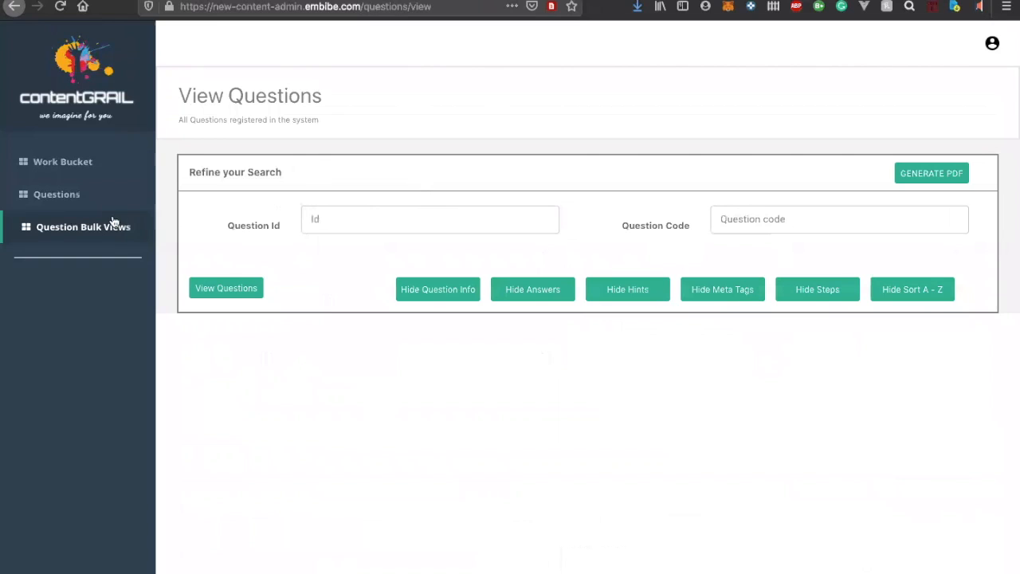
{"action": "key", "text": "ctrl+shift+Tab"}
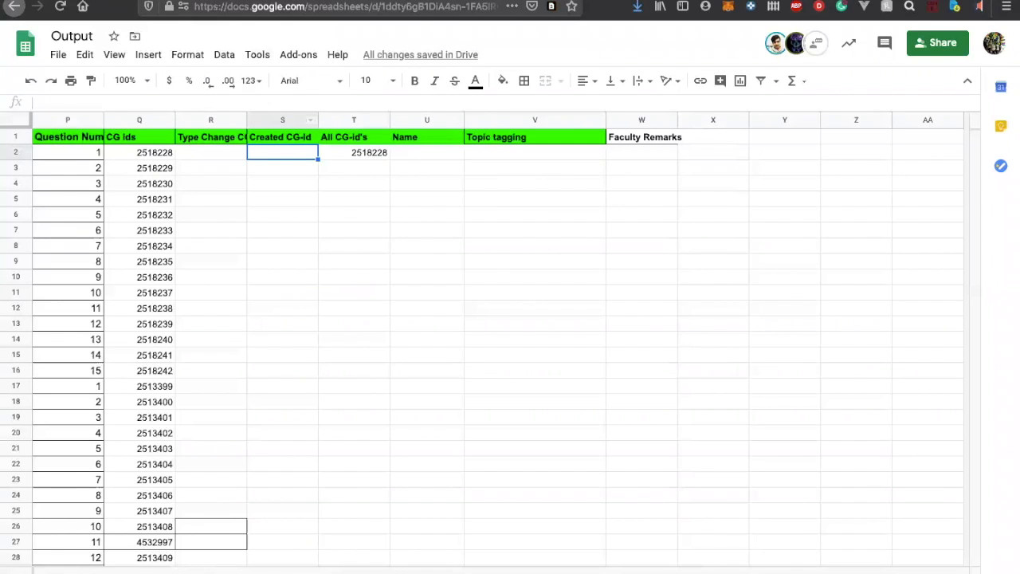
{"action": "key", "text": "ctrl+Tab"}
{"action": "left_click", "coordinate": [367, 222]}
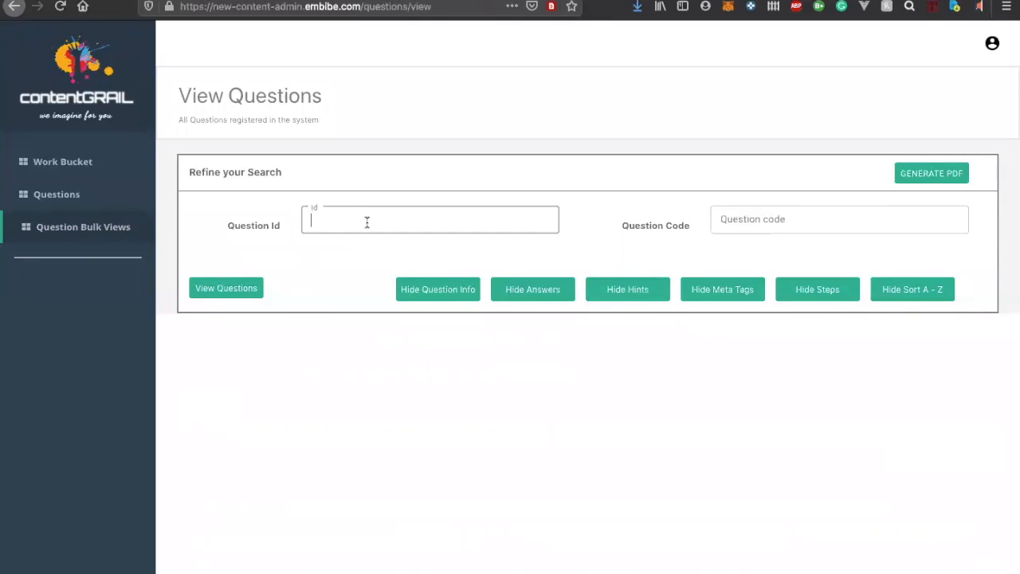
{"action": "key", "text": "ctrl+v"}
{"action": "left_click", "coordinate": [239, 290]}
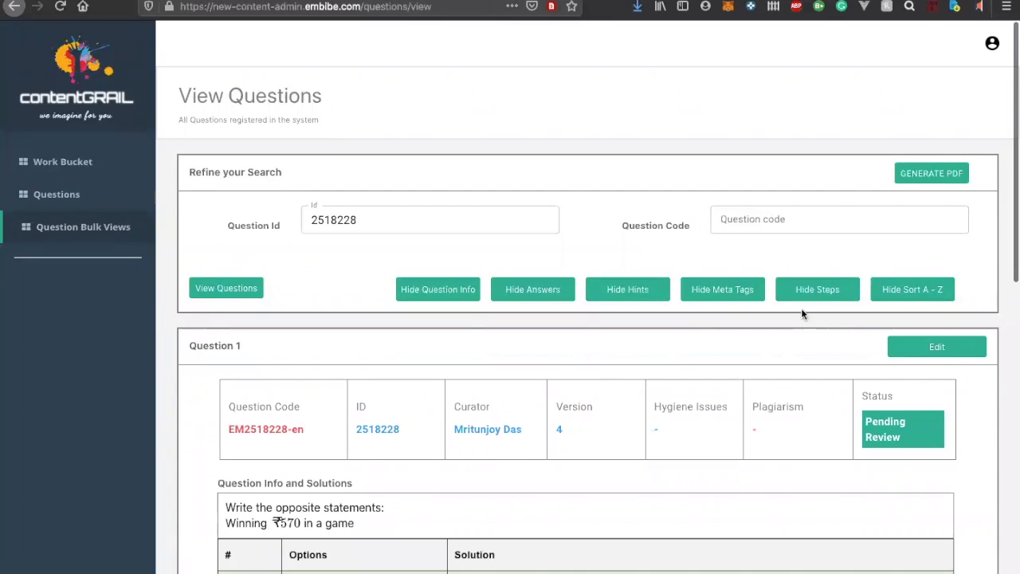
Open question 2518228 for editing and examine the available question types and its question details
{"action": "left_click", "coordinate": [929, 346]}
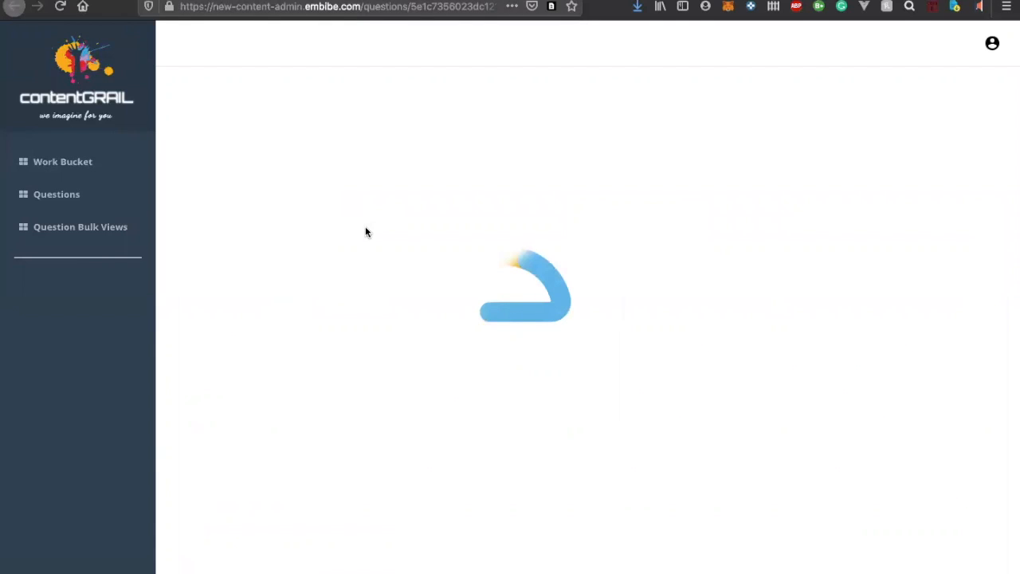
{"action": "scroll", "coordinate": [390, 278], "scroll_direction": "down", "scroll_amount": 5}
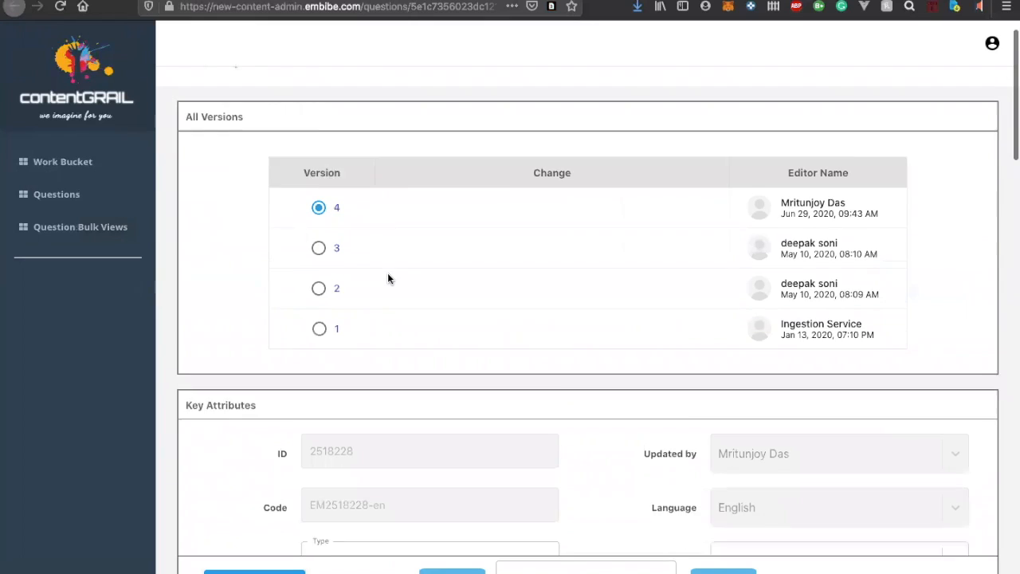
{"action": "left_click", "coordinate": [496, 342]}
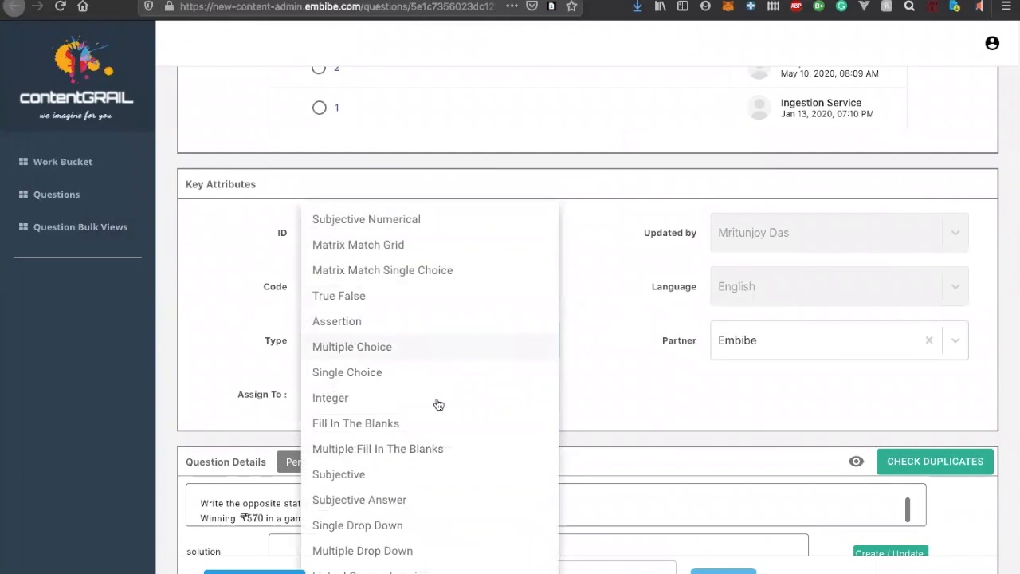
{"action": "left_click", "coordinate": [665, 386]}
{"action": "scroll", "coordinate": [659, 358], "scroll_direction": "down", "scroll_amount": 5}
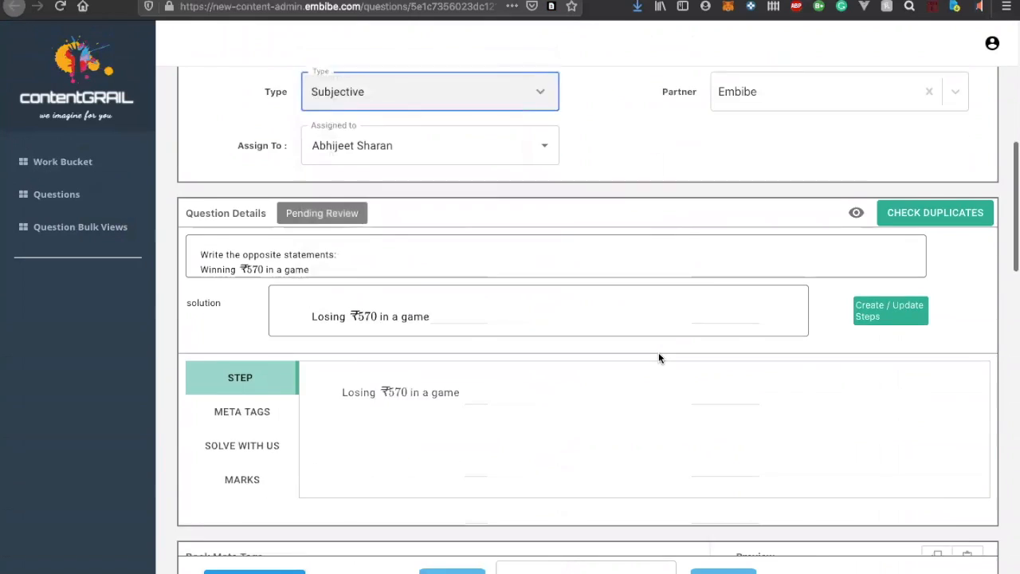
Switch to the Output spreadsheet and compare row 2's CG ids and All CG-id's entries
{"action": "left_click", "coordinate": [495, 2]}
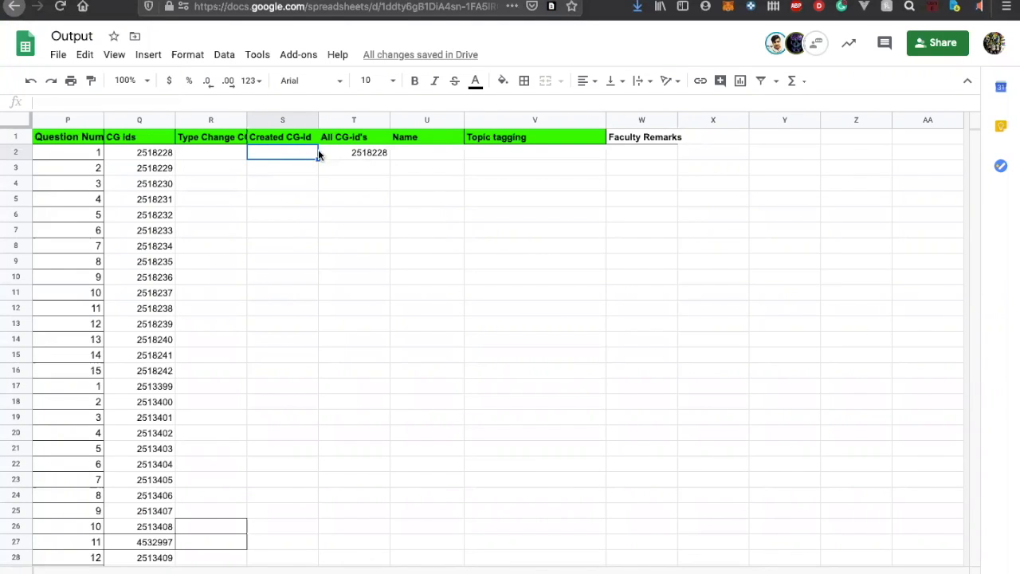
{"action": "left_click", "coordinate": [373, 152]}
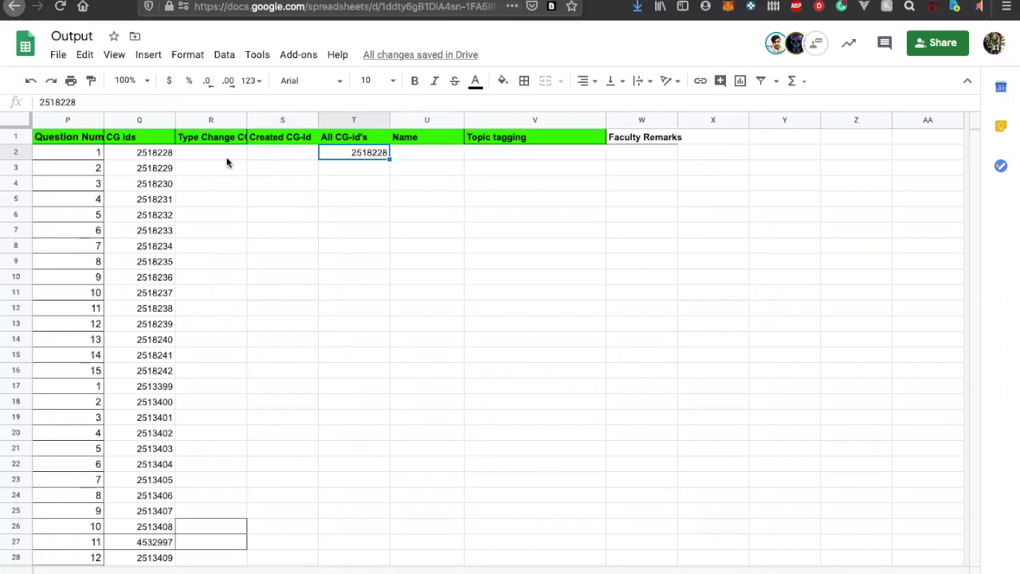
{"action": "left_click", "coordinate": [169, 153]}
{"action": "left_click", "coordinate": [338, 153]}
{"action": "left_click", "coordinate": [152, 155]}
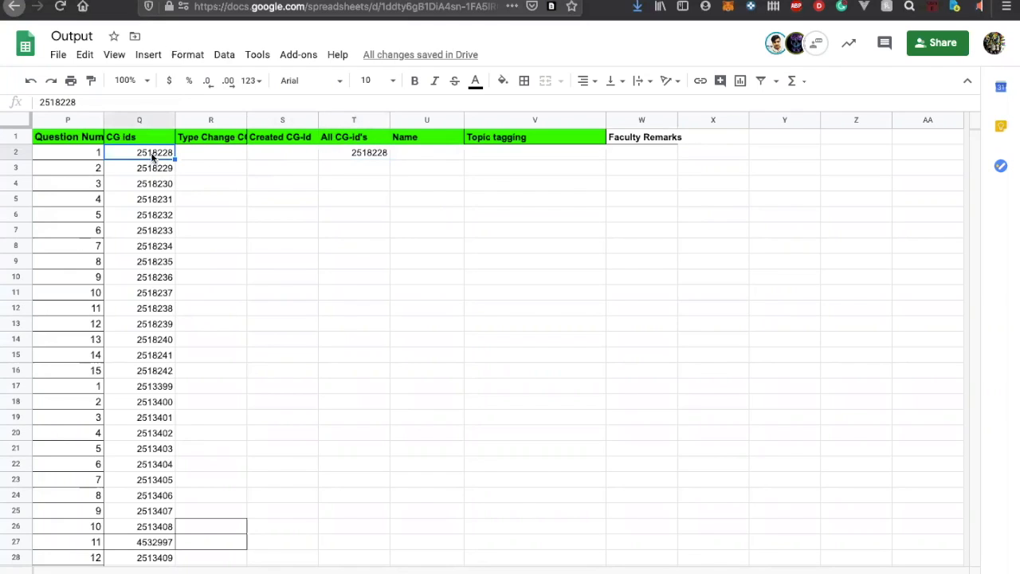
{"action": "left_click", "coordinate": [343, 156]}
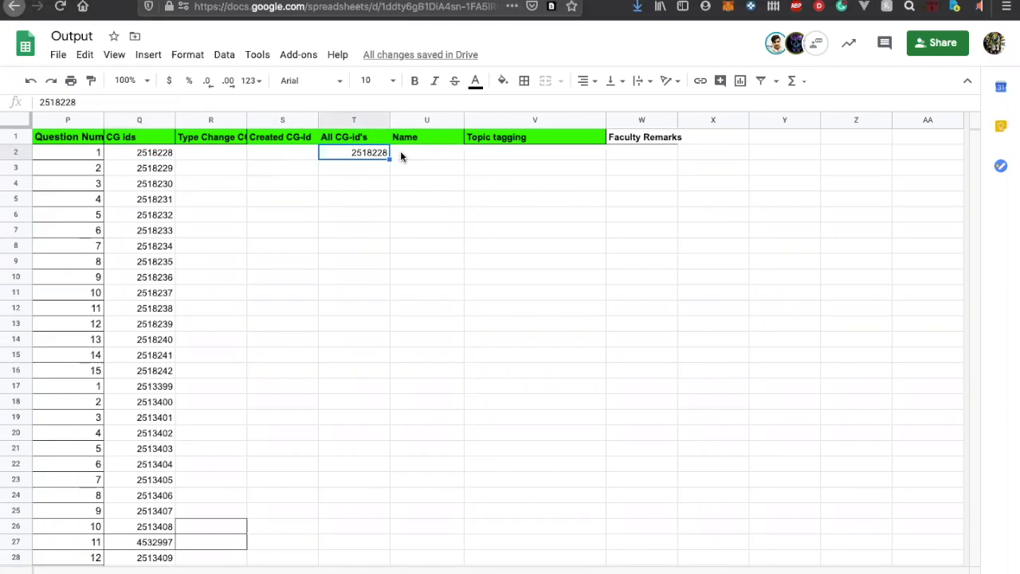
Enter the editor's full name in row 2's Name column
{"action": "left_click", "coordinate": [401, 155]}
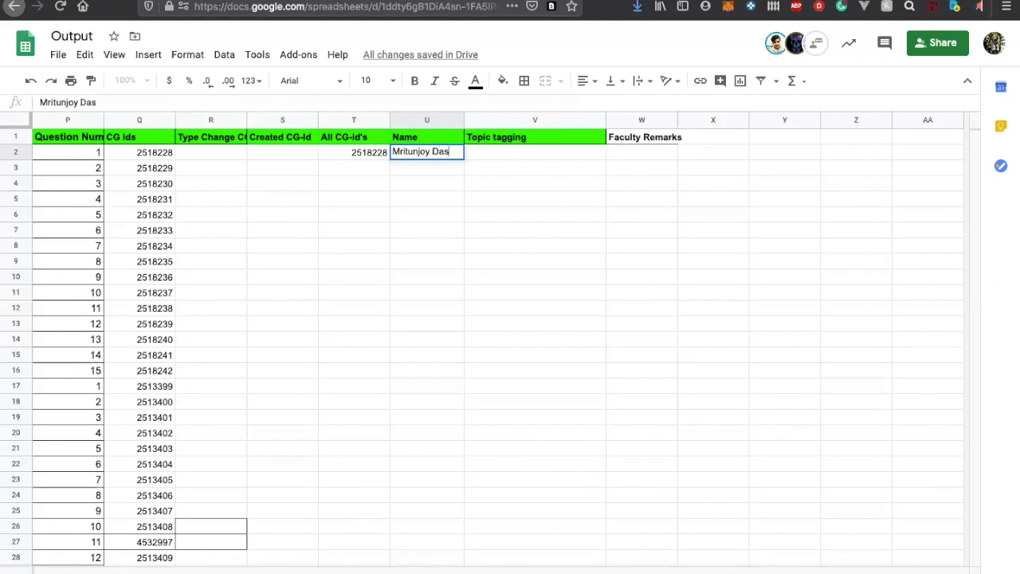
Copy the topic "Introduction to integers" from row 55 into row 2's Topic tagging column
{"action": "left_click", "coordinate": [494, 157]}
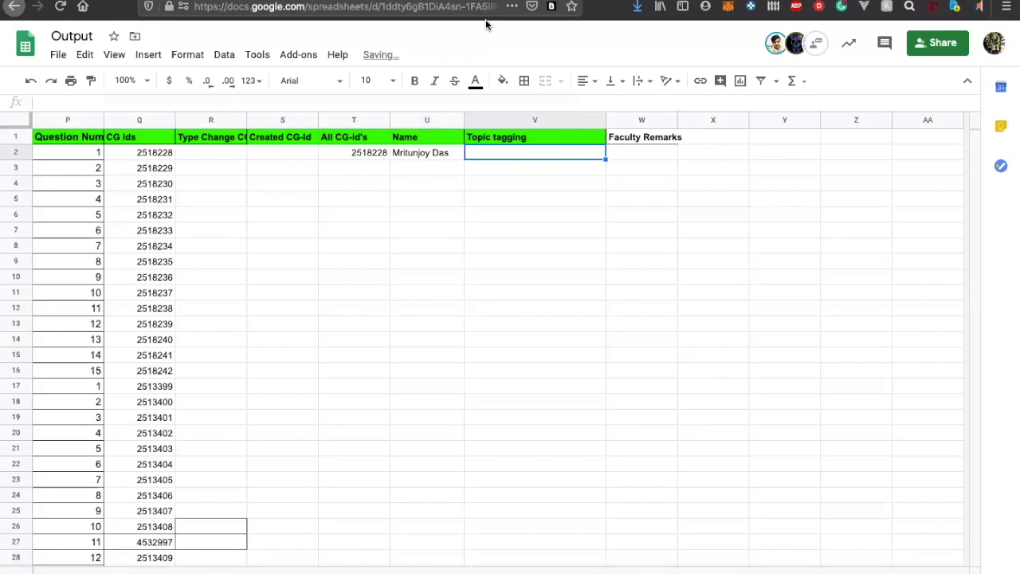
{"action": "scroll", "coordinate": [548, 351], "scroll_direction": "down", "scroll_amount": 12}
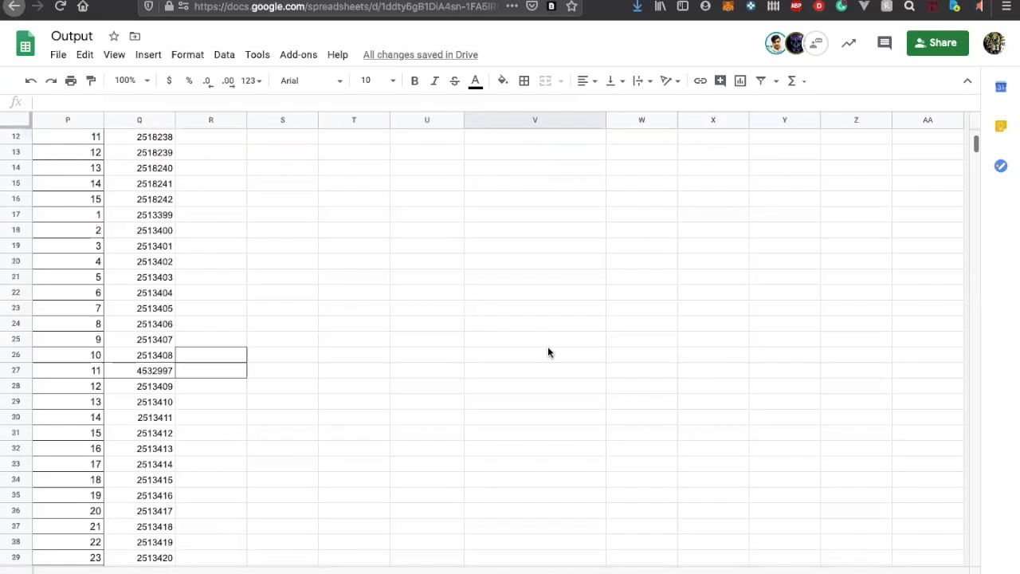
{"action": "scroll", "coordinate": [547, 352], "scroll_direction": "up", "scroll_amount": 5}
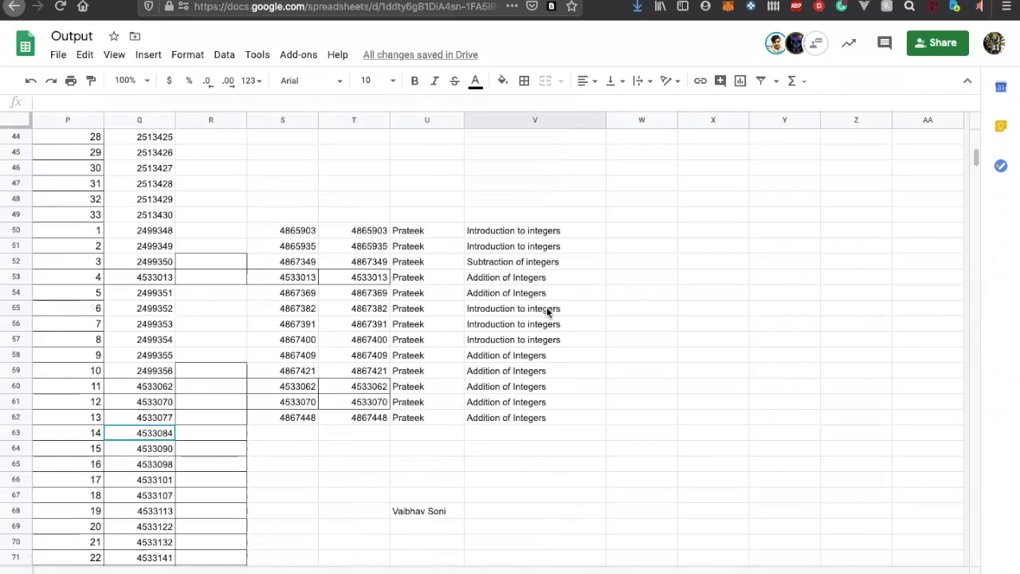
{"action": "left_click", "coordinate": [547, 311]}
{"action": "scroll", "coordinate": [547, 312], "scroll_direction": "up", "scroll_amount": 8}
{"action": "left_click", "coordinate": [514, 157]}
{"action": "type", "text": "Introduction to integers"}
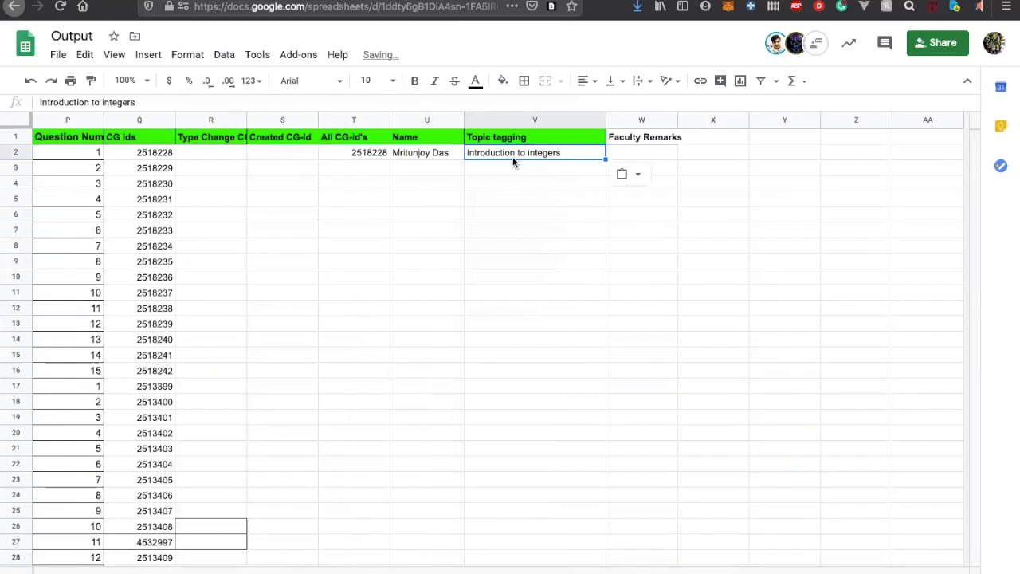
{"action": "left_click", "coordinate": [624, 152]}
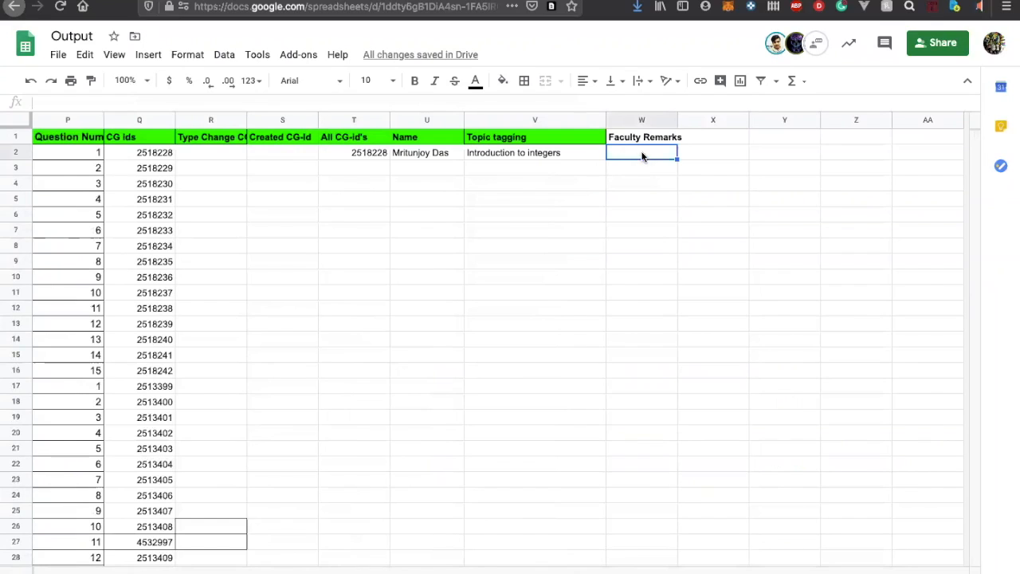
{"action": "type", "text": "Crea"}
{"action": "key", "text": "BackSpace"}
{"action": "key", "text": "BackSpace"}
{"action": "key", "text": "BackSpace"}
Copy the "Created" dropdown cell from the Faculty Remark column of the solar system sheet and return to the integers sheet
{"action": "left_click", "coordinate": [558, 572]}
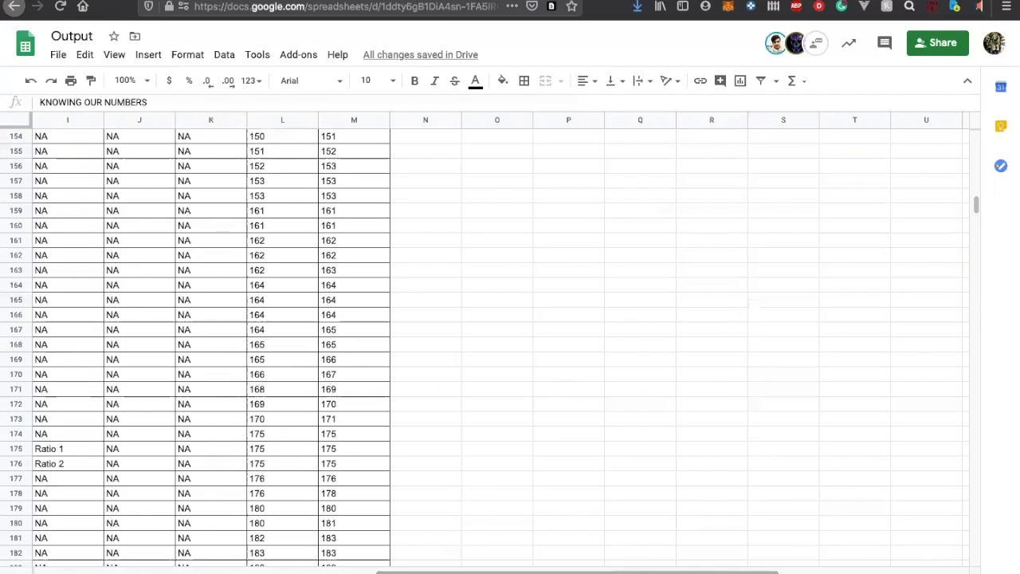
{"action": "left_click", "coordinate": [622, 572]}
{"action": "scroll", "coordinate": [630, 351], "scroll_direction": "right", "scroll_amount": 3}
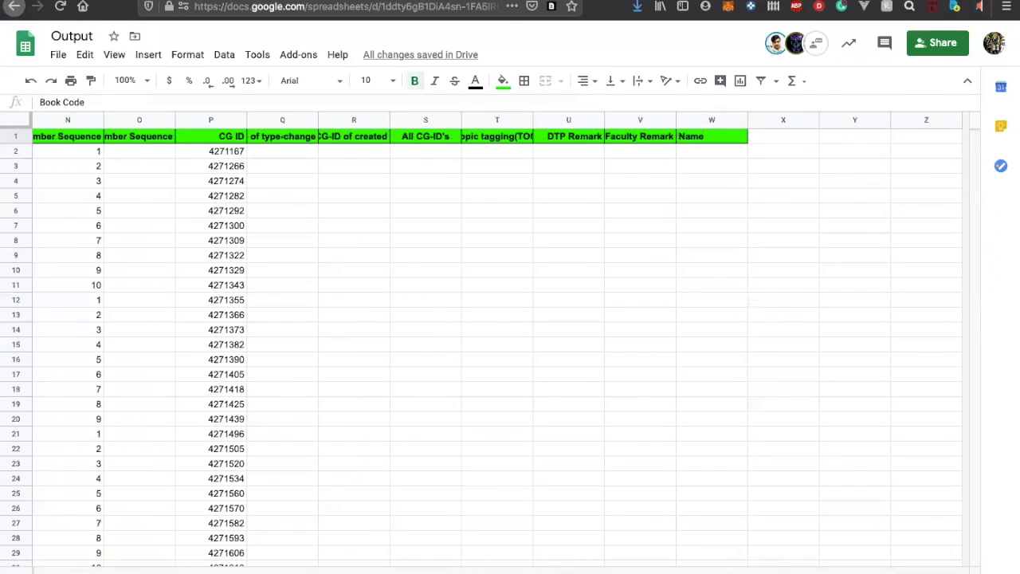
{"action": "left_click", "coordinate": [478, 572]}
{"action": "scroll", "coordinate": [436, 423], "scroll_direction": "right", "scroll_amount": 20}
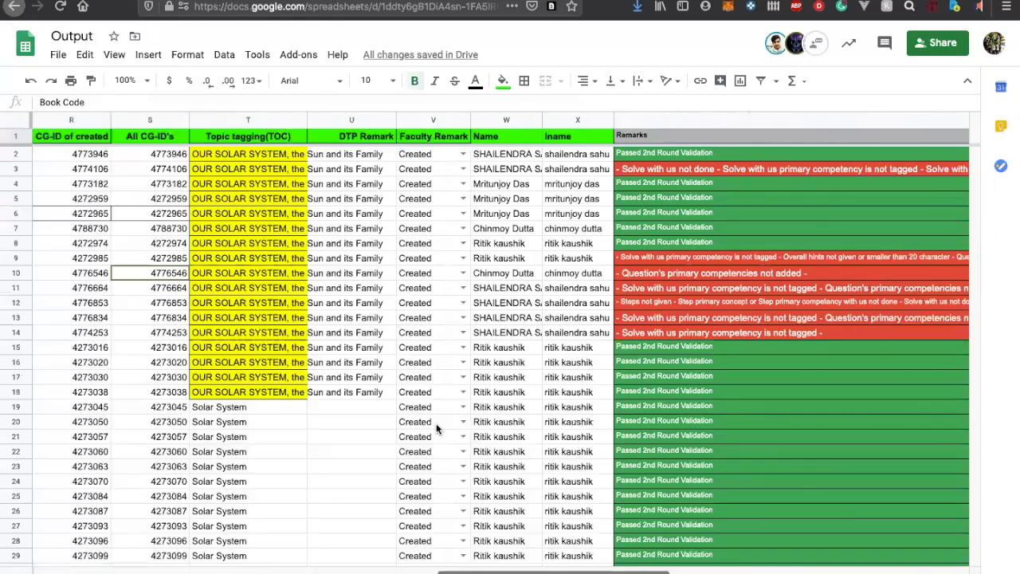
{"action": "scroll", "coordinate": [146, 167], "scroll_direction": "left", "scroll_amount": 3}
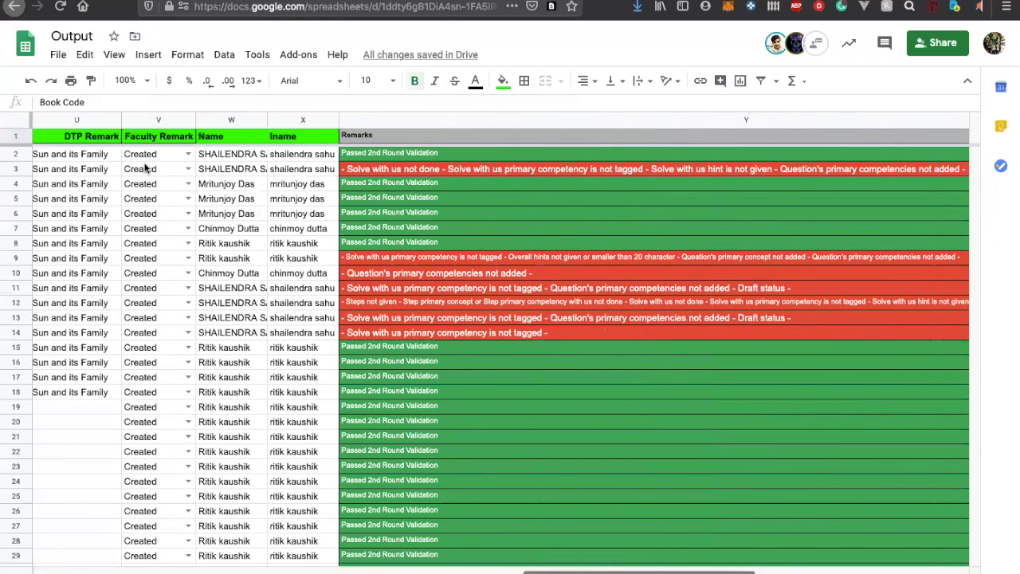
{"action": "left_click", "coordinate": [155, 156]}
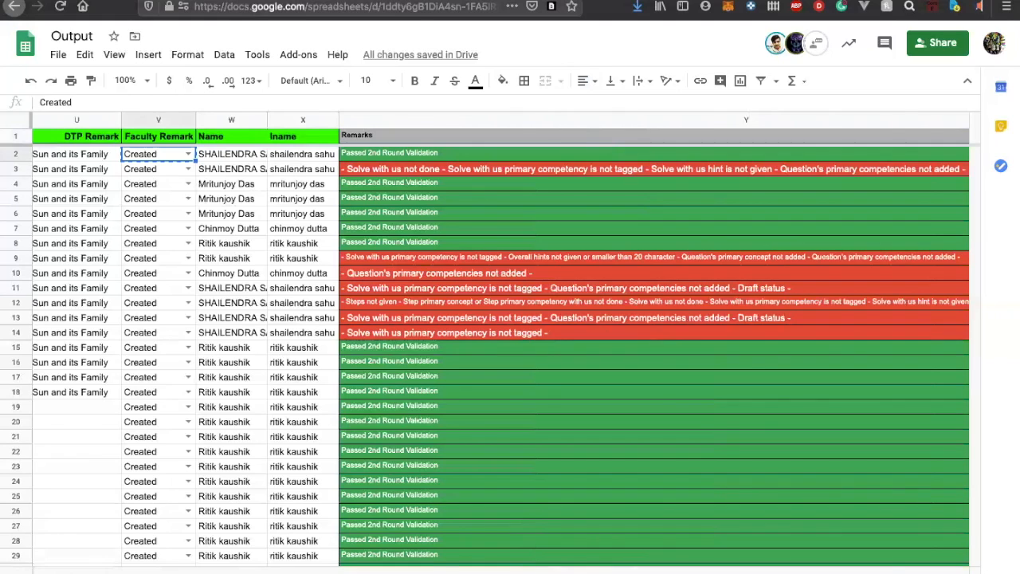
{"action": "left_click", "coordinate": [399, 572]}
{"action": "left_click", "coordinate": [572, 209]}
{"action": "type", "text": "Created"}
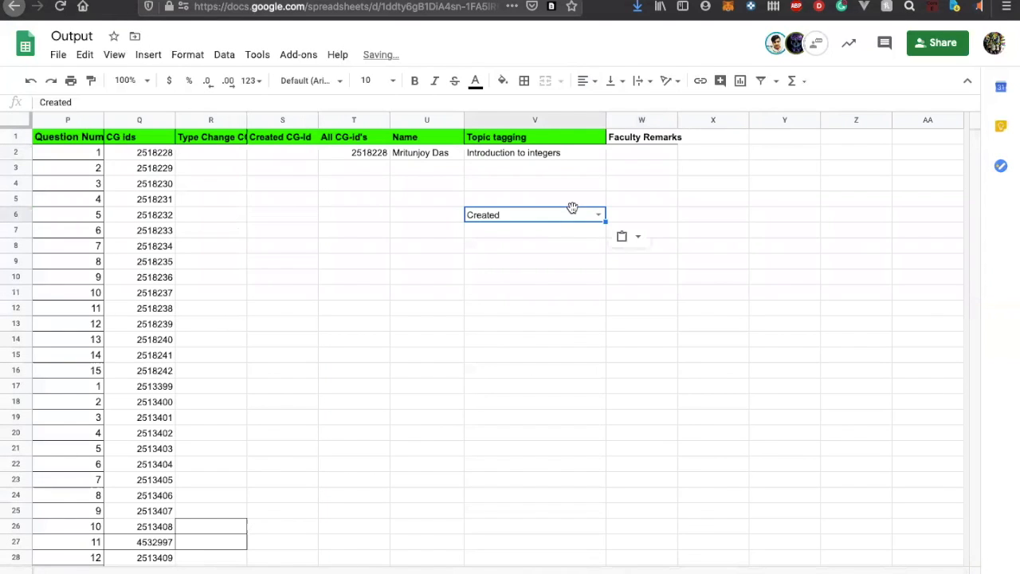
{"action": "key", "text": "super+z"}
Paste the copied dropdown into row 2's Faculty Remarks cell and set it to Finalised
{"action": "left_click", "coordinate": [652, 153]}
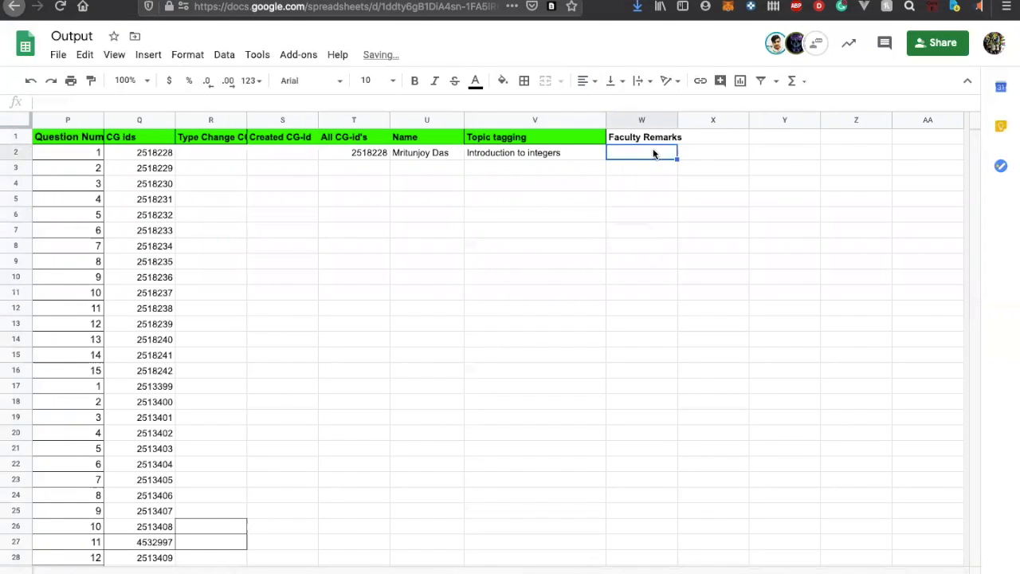
{"action": "type", "text": "Created"}
{"action": "left_click", "coordinate": [670, 153]}
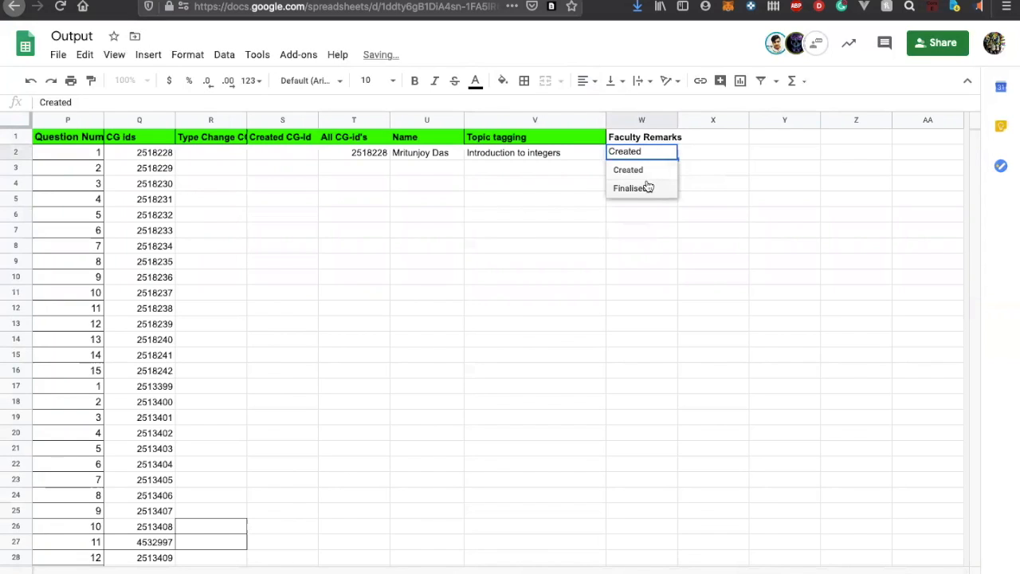
{"action": "left_click", "coordinate": [647, 184]}
{"action": "left_click", "coordinate": [573, 185]}
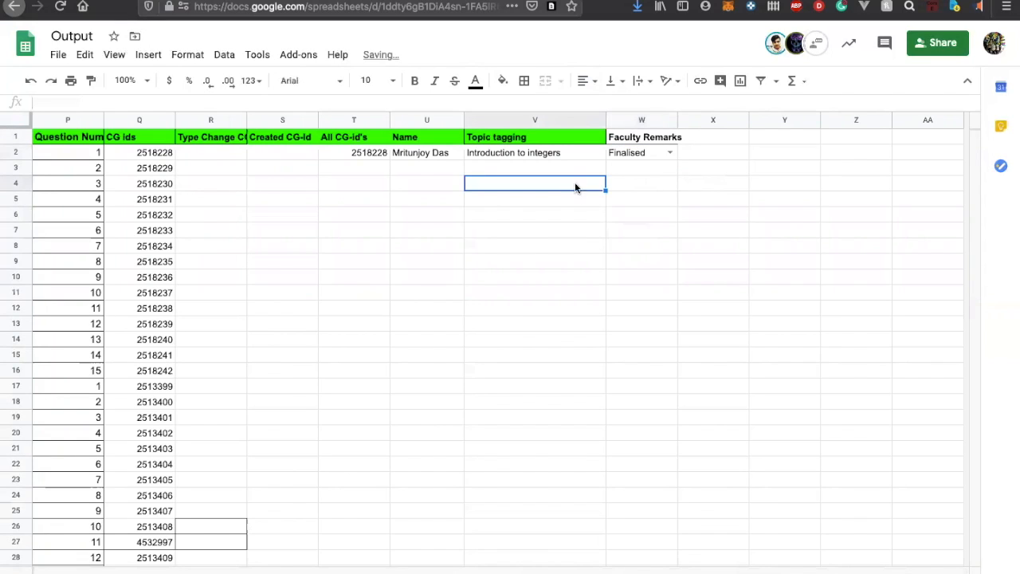
Review the Faculty Remarks dropdown options in row 2 alongside the question's details page in contentGRAIL
{"action": "left_click", "coordinate": [639, 153]}
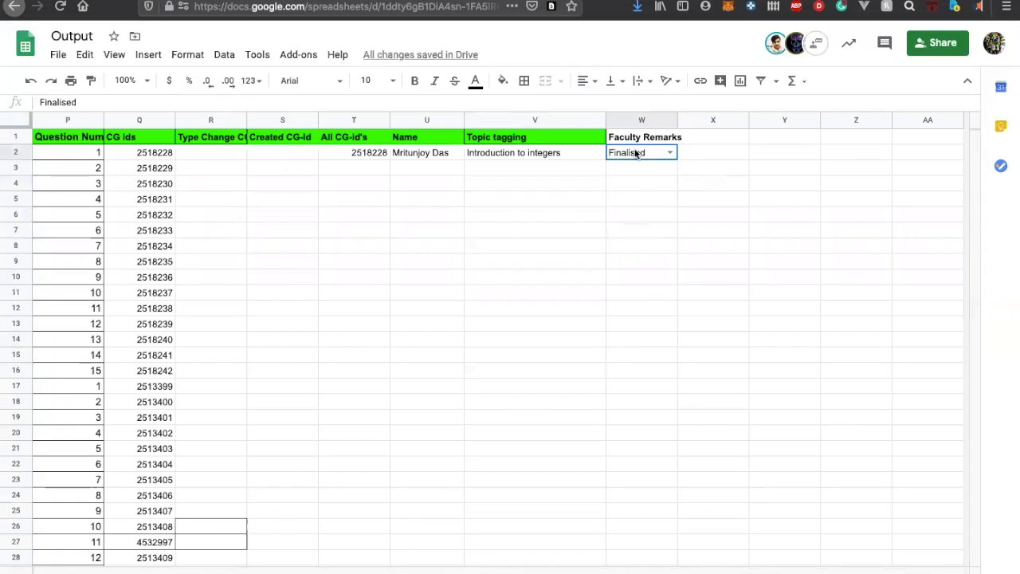
{"action": "left_click", "coordinate": [671, 153]}
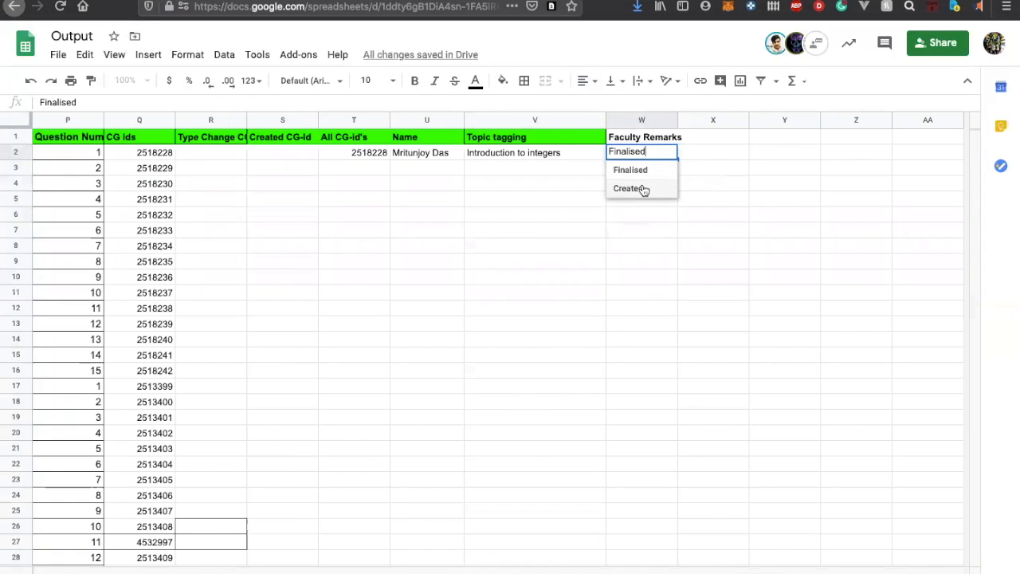
{"action": "left_click", "coordinate": [422, 1]}
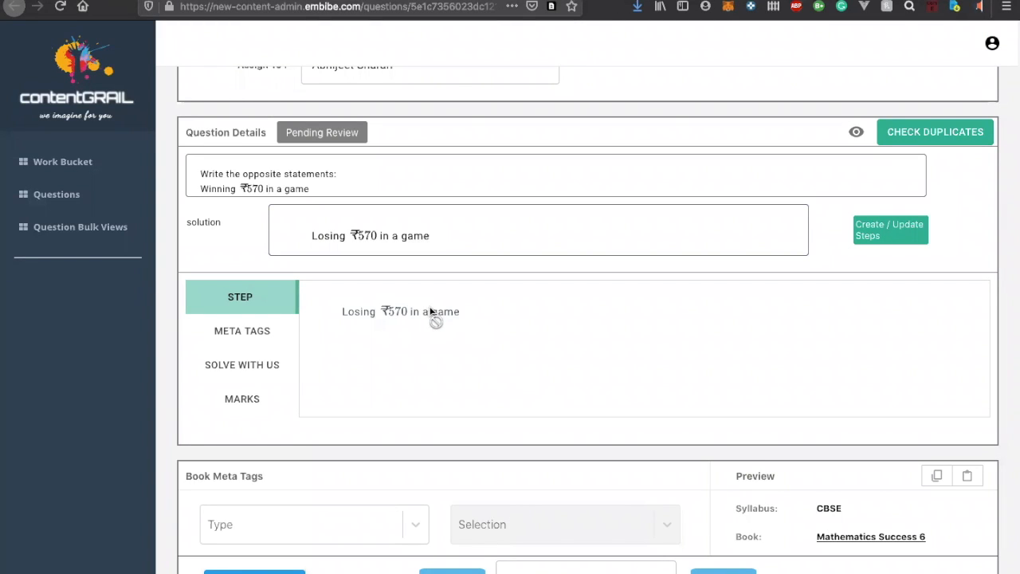
{"action": "left_click", "coordinate": [550, 1]}
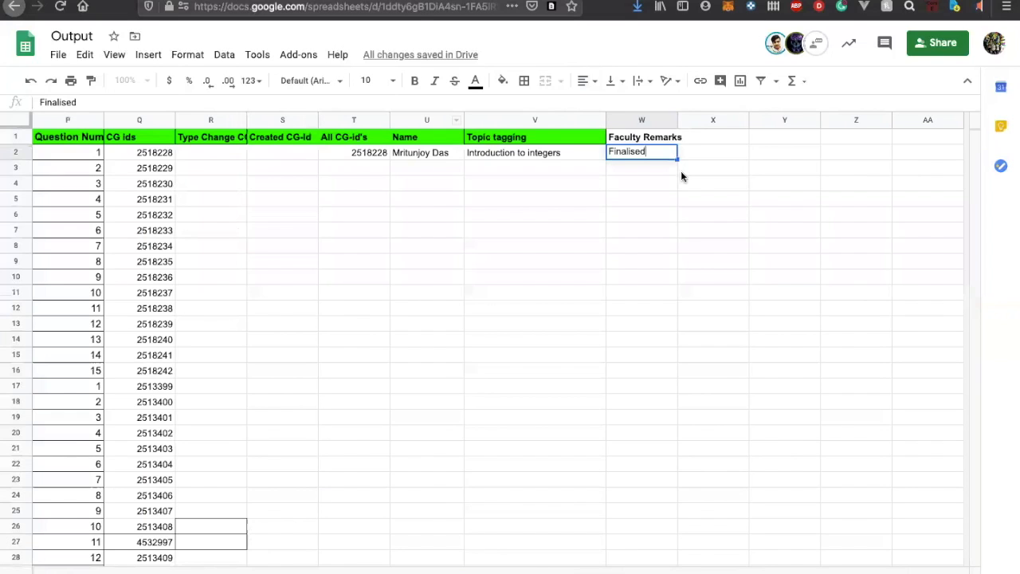
{"action": "left_click", "coordinate": [648, 182]}
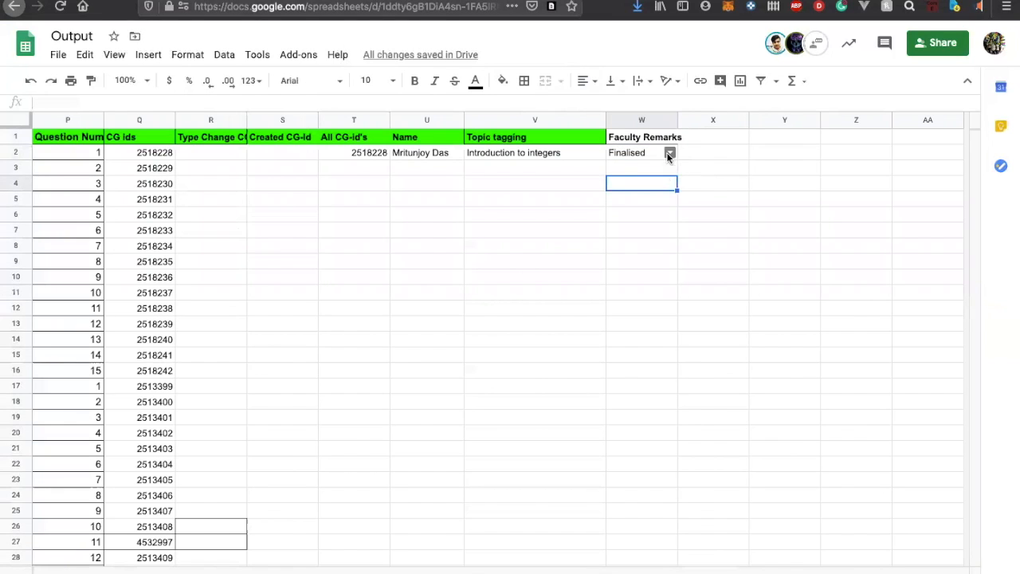
{"action": "left_click", "coordinate": [670, 154]}
{"action": "left_click", "coordinate": [526, 1]}
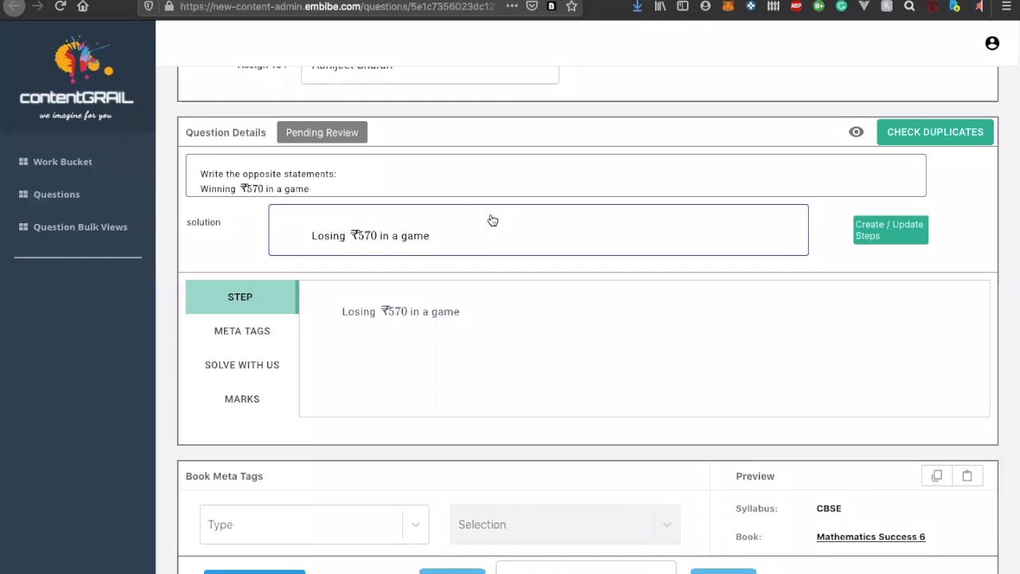
{"action": "left_click", "coordinate": [550, 1]}
{"action": "left_click", "coordinate": [602, 262]}
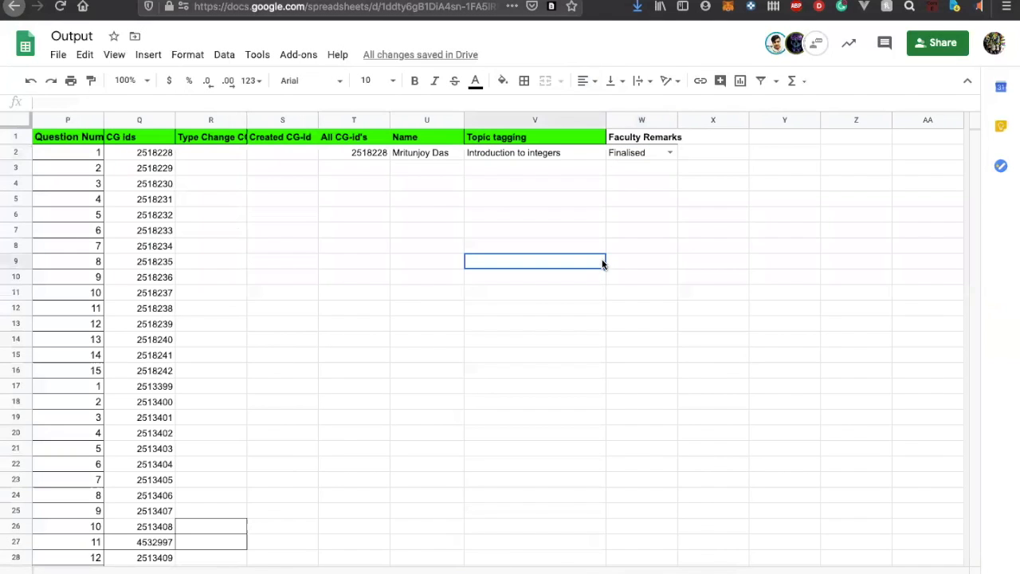
{"action": "left_click", "coordinate": [661, 150]}
{"action": "left_click", "coordinate": [621, 184]}
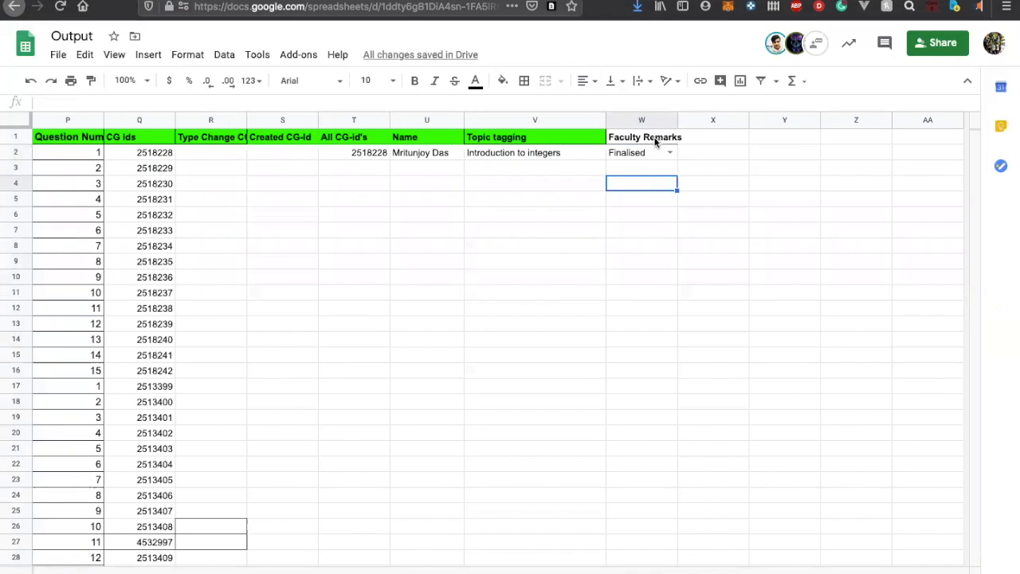
{"action": "left_click", "coordinate": [661, 161]}
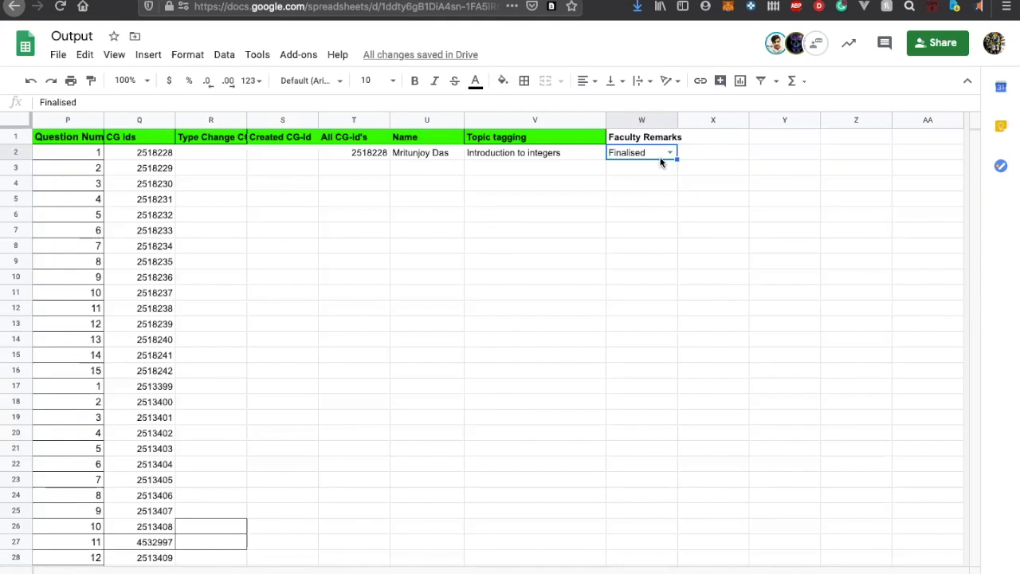
Examine the validation messages in the solar system sheet's Remarks column, focusing on the red entries in rows 9 to 14
{"action": "left_click", "coordinate": [705, 136]}
{"action": "left_click", "coordinate": [700, 150]}
{"action": "left_click", "coordinate": [714, 135]}
{"action": "left_click", "coordinate": [715, 154]}
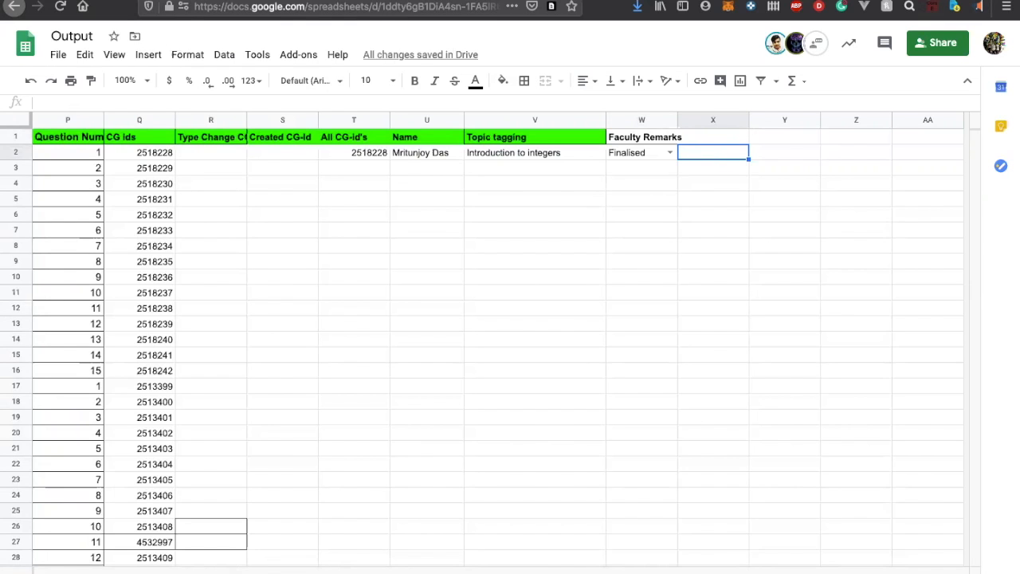
{"action": "left_click", "coordinate": [502, 572]}
{"action": "left_click", "coordinate": [459, 275]}
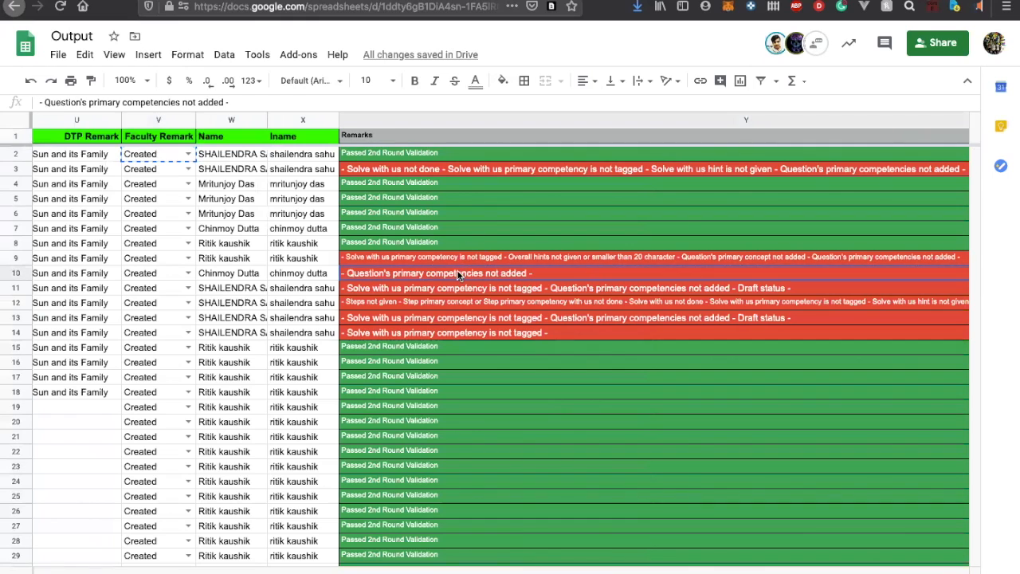
{"action": "left_click_drag", "start_coordinate": [440, 258], "coordinate": [453, 344]}
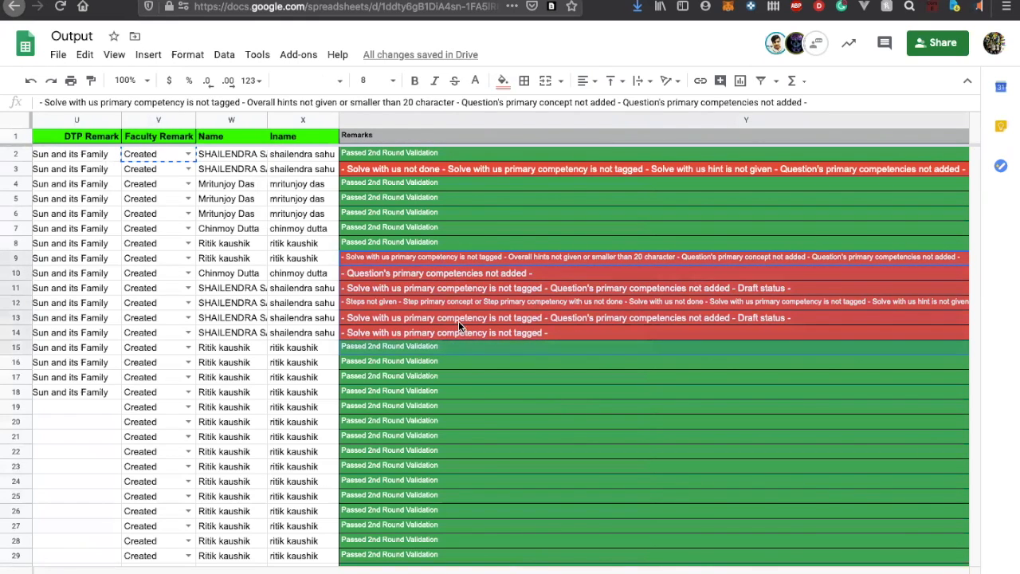
{"action": "left_click", "coordinate": [466, 291]}
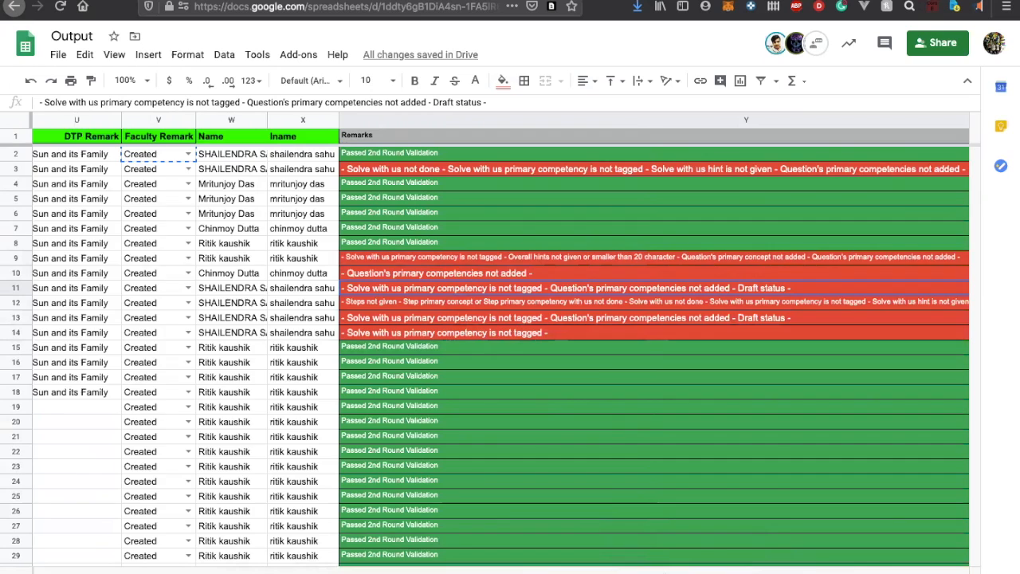
{"action": "scroll", "coordinate": [510, 342], "scroll_direction": "right", "scroll_amount": 5}
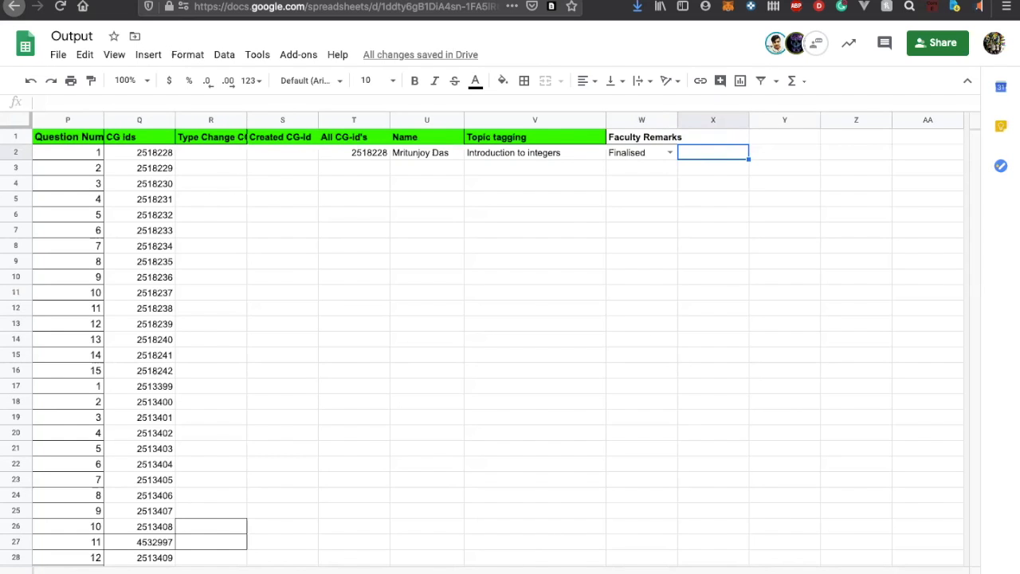
Return to the integers sheet containing the Topic tagging and Faculty Remarks columns
{"action": "left_click", "coordinate": [334, 572]}
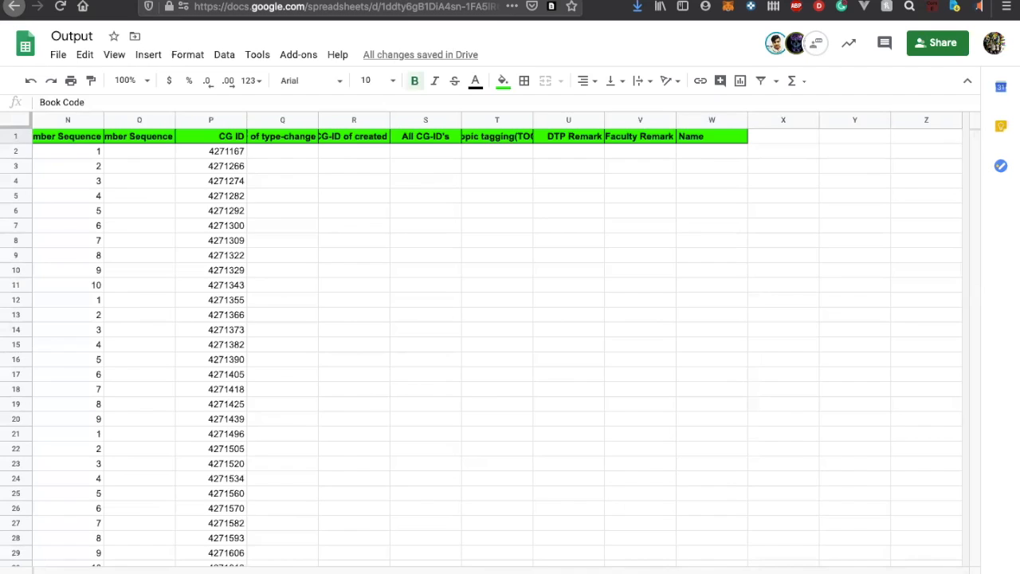
{"action": "left_click", "coordinate": [414, 572]}
{"action": "left_click", "coordinate": [602, 331]}
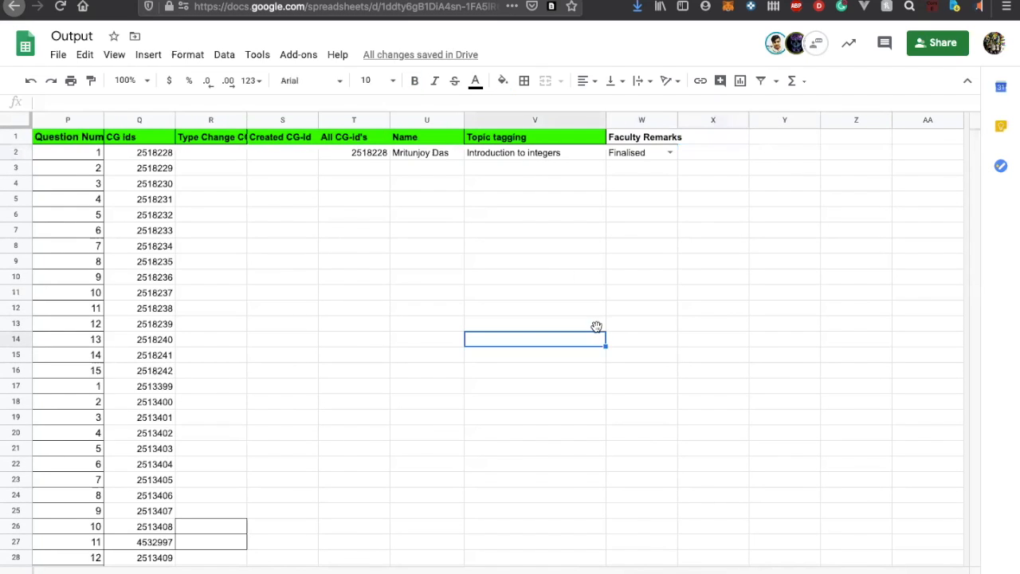
{"action": "left_click", "coordinate": [580, 215]}
{"action": "left_click", "coordinate": [594, 184]}
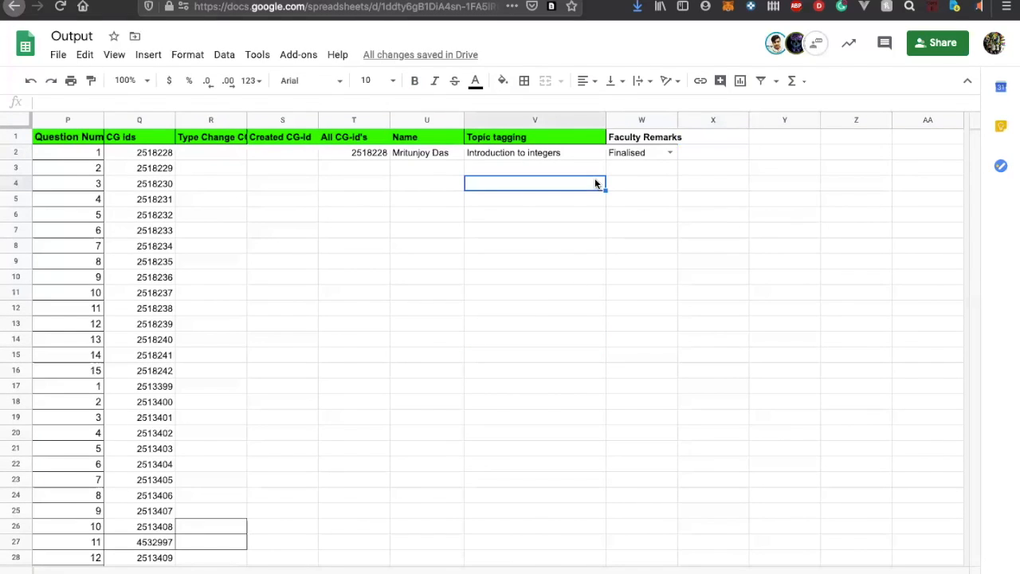
{"action": "left_click", "coordinate": [659, 205]}
{"action": "left_click", "coordinate": [660, 183]}
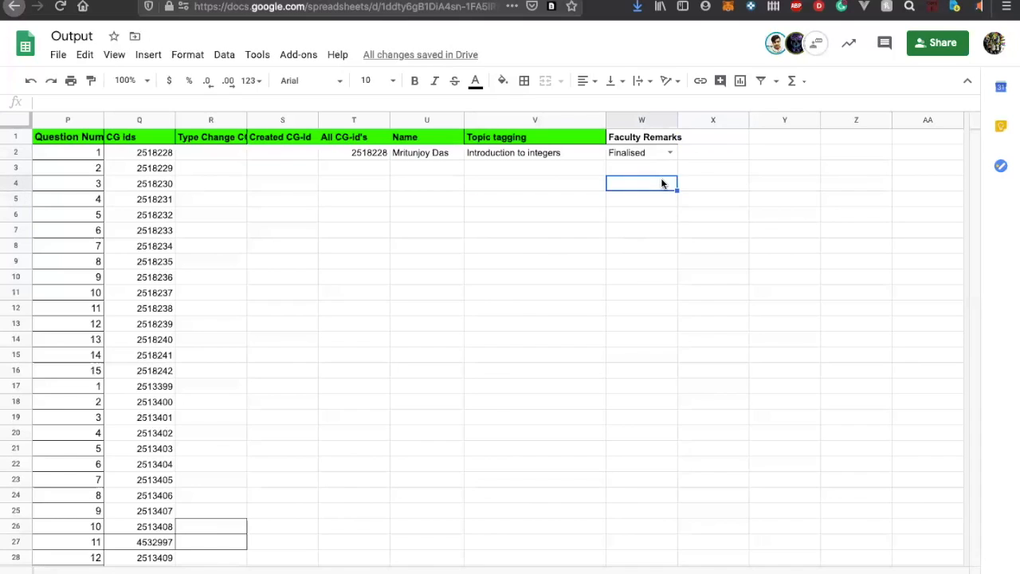